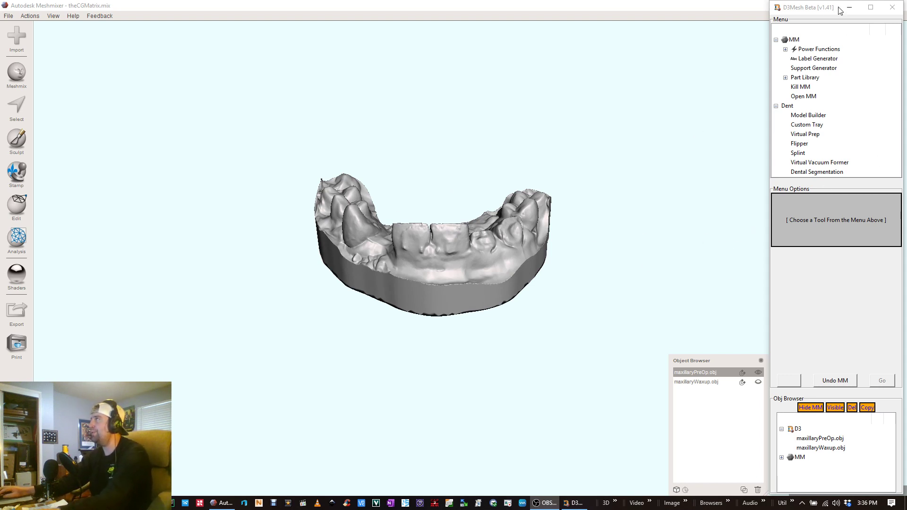
pyautogui.click(807, 10)
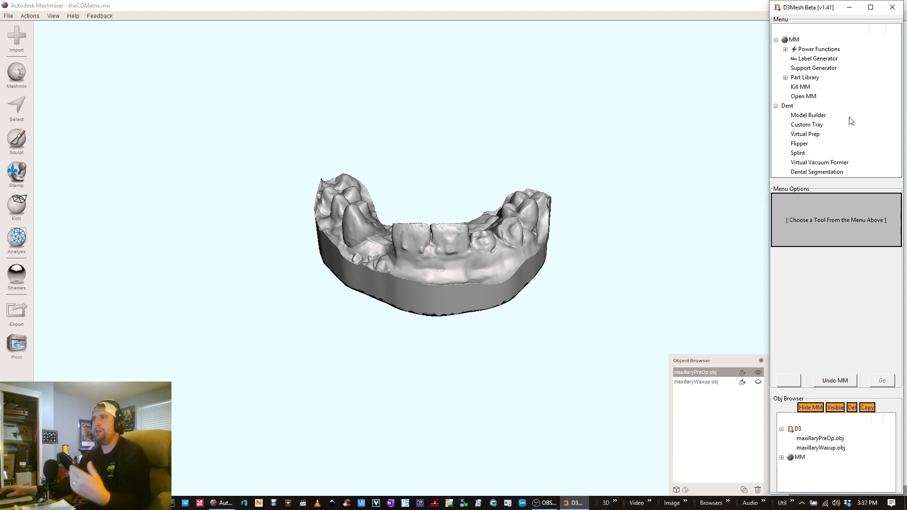
pyautogui.moveTo(422, 243); pyautogui.dragTo(432, 240, button='right')
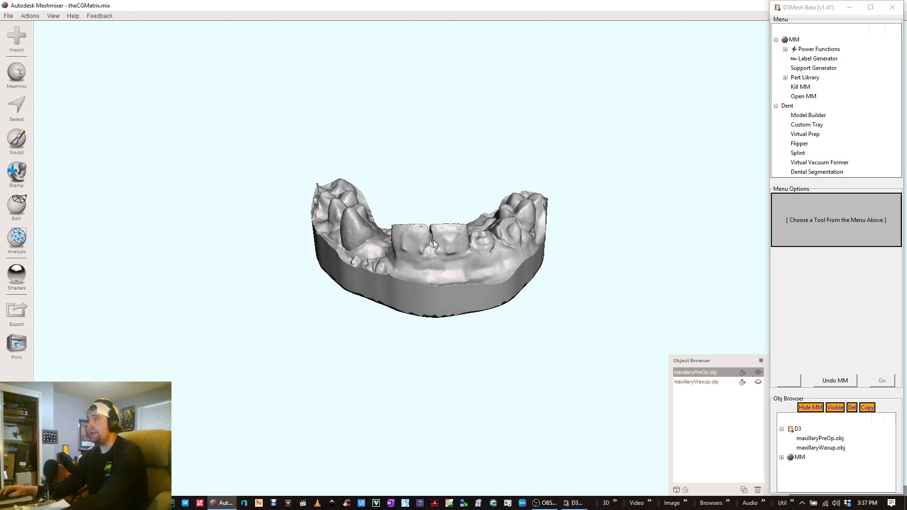
pyautogui.moveTo(609, 187); pyautogui.dragTo(522, 269, button='right')
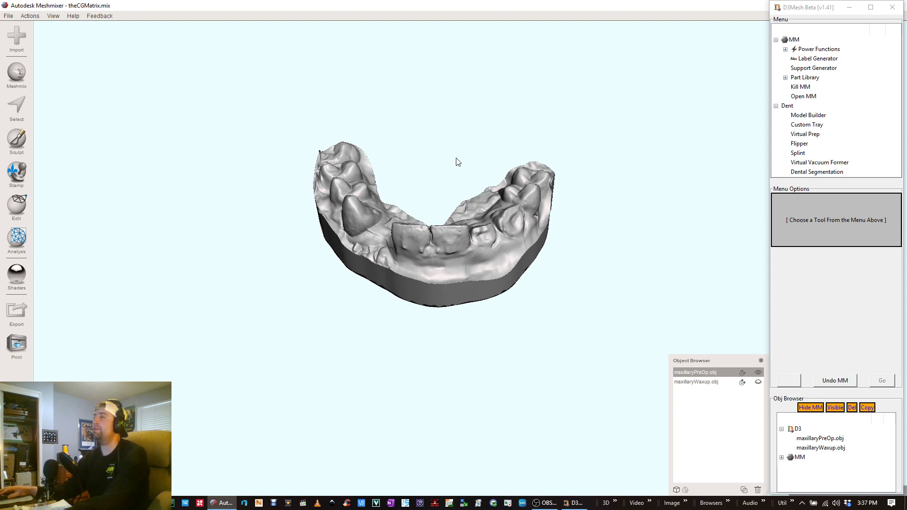
pyautogui.moveTo(392, 176); pyautogui.dragTo(416, 111, button='right')
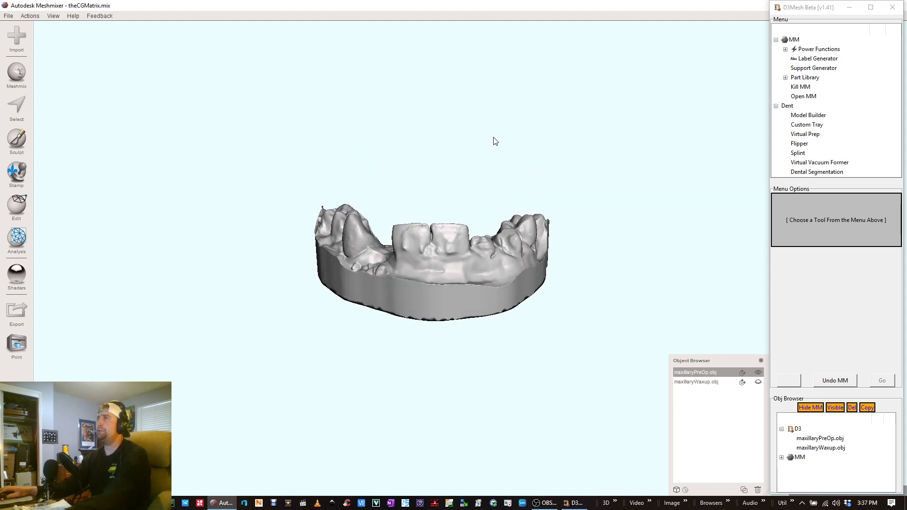
pyautogui.moveTo(440, 213); pyautogui.dragTo(451, 290, button='right')
pyautogui.moveTo(338, 104); pyautogui.dragTo(615, 174, button='right')
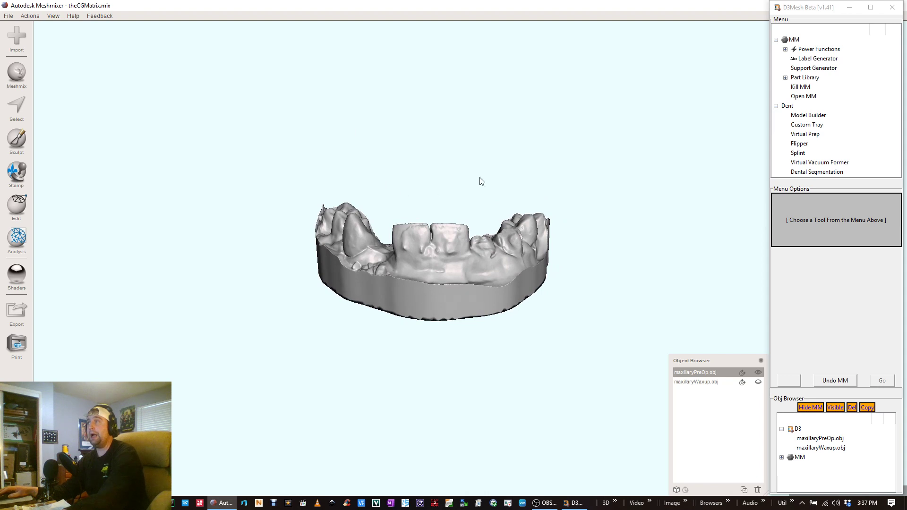
pyautogui.moveTo(481, 181); pyautogui.dragTo(440, 168, button='right')
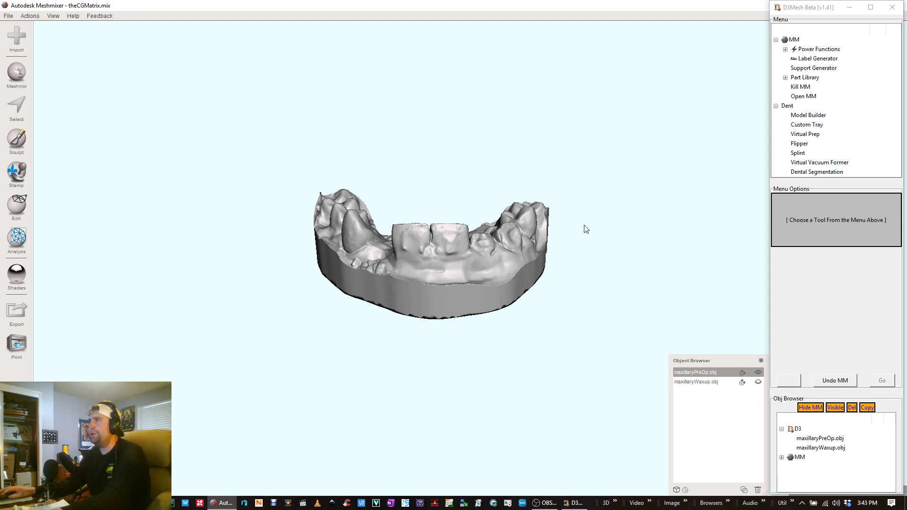
# Step: Examine the whole maxillaryPreOp dental arch from the front and from above the biting surfaces
pyautogui.moveTo(673, 155)
pyautogui.mouseDown(button='right')
pyautogui.moveTo(683, 171)
pyautogui.moveTo(698, 150)
pyautogui.moveTo(665, 142)
pyautogui.moveTo(647, 168)
pyautogui.moveTo(671, 138)
pyautogui.mouseUp(button='right')
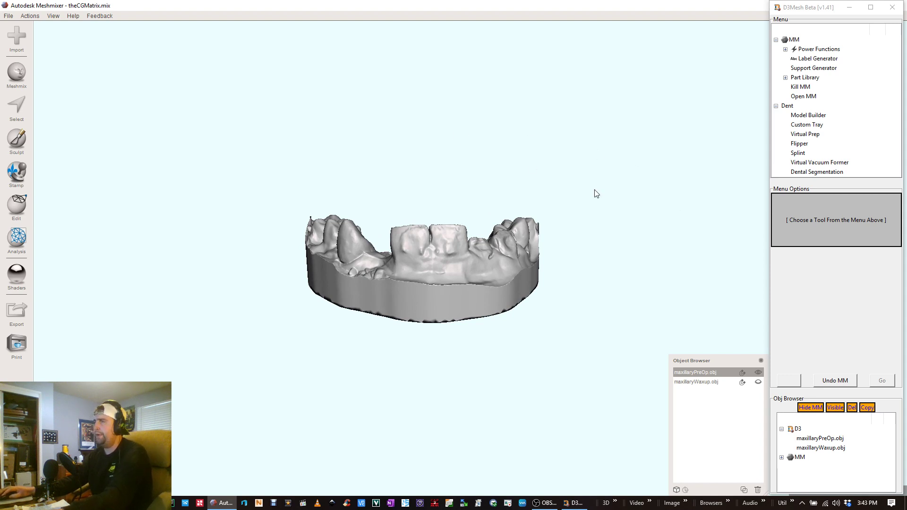
pyautogui.moveTo(428, 112); pyautogui.dragTo(438, 135, button='right')
pyautogui.moveTo(544, 125); pyautogui.dragTo(479, 141, button='right')
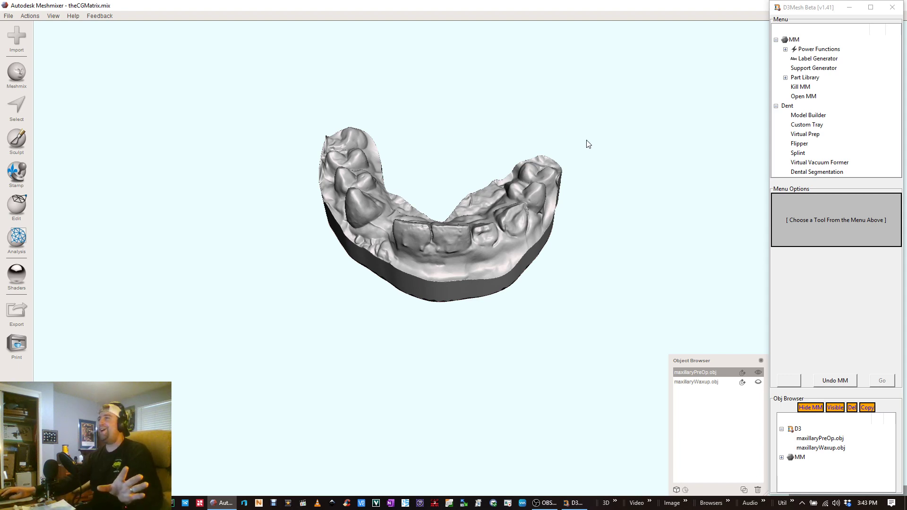
pyautogui.moveTo(591, 172); pyautogui.dragTo(612, 175, button='right')
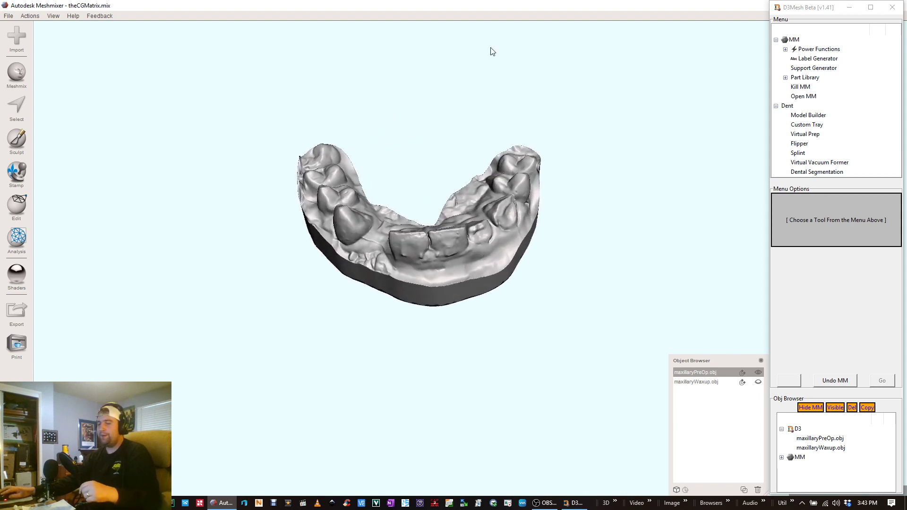
pyautogui.moveTo(496, 112); pyautogui.dragTo(386, 136, button='right')
pyautogui.moveTo(322, 154); pyautogui.dragTo(348, 80, button='right')
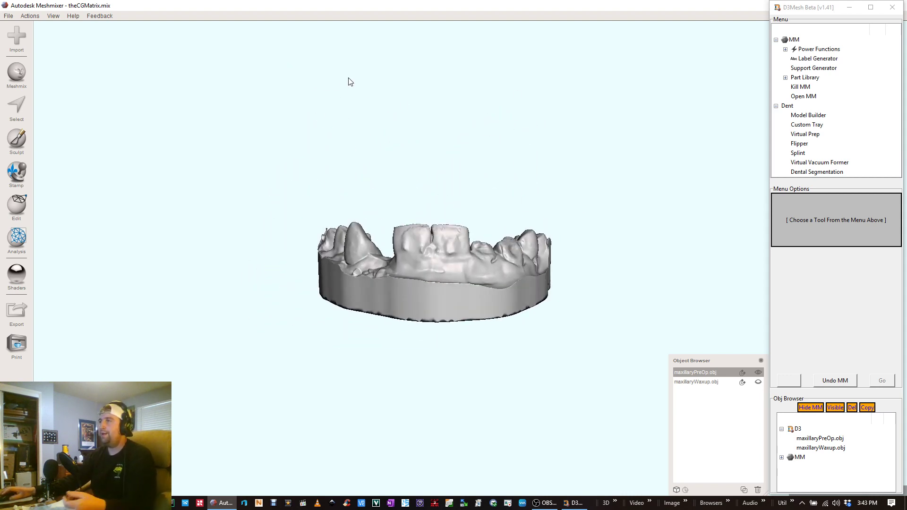
pyautogui.moveTo(543, 174); pyautogui.dragTo(468, 178, button='right')
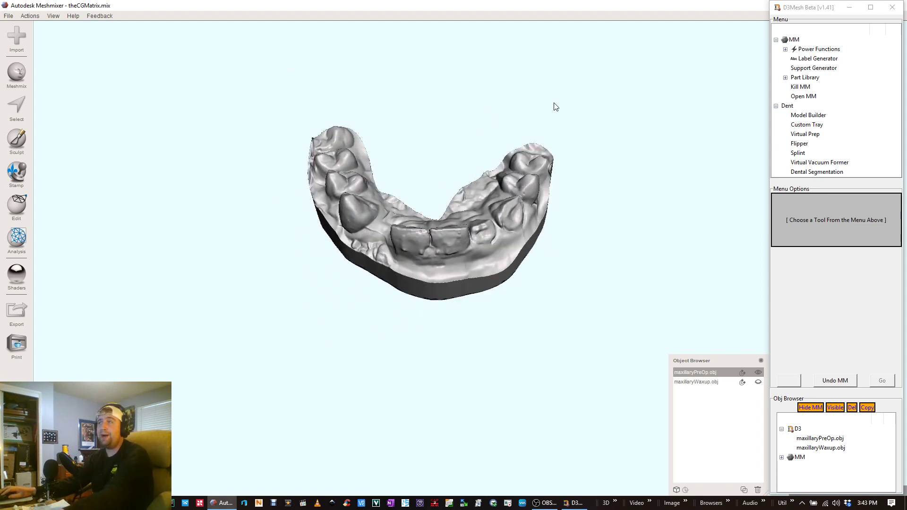
pyautogui.moveTo(559, 124); pyautogui.dragTo(517, 139, button='right')
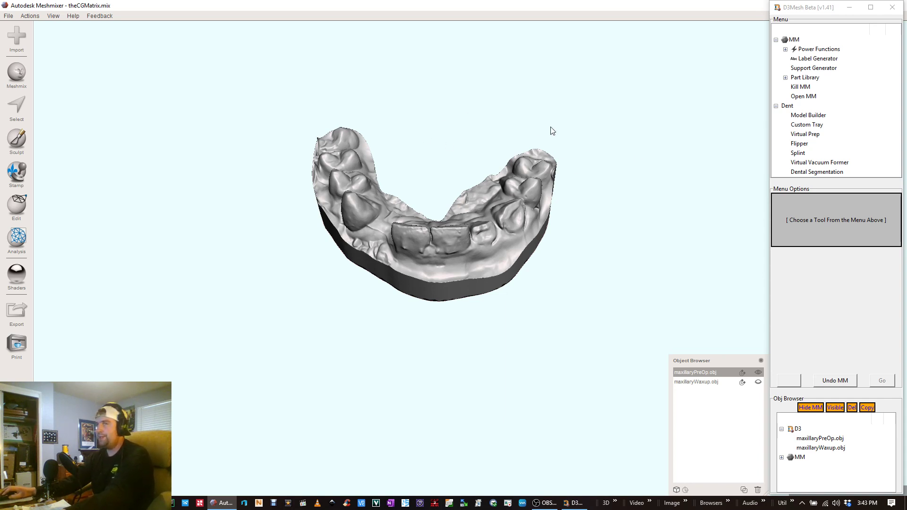
pyautogui.moveTo(443, 170); pyautogui.dragTo(451, 151, button='right')
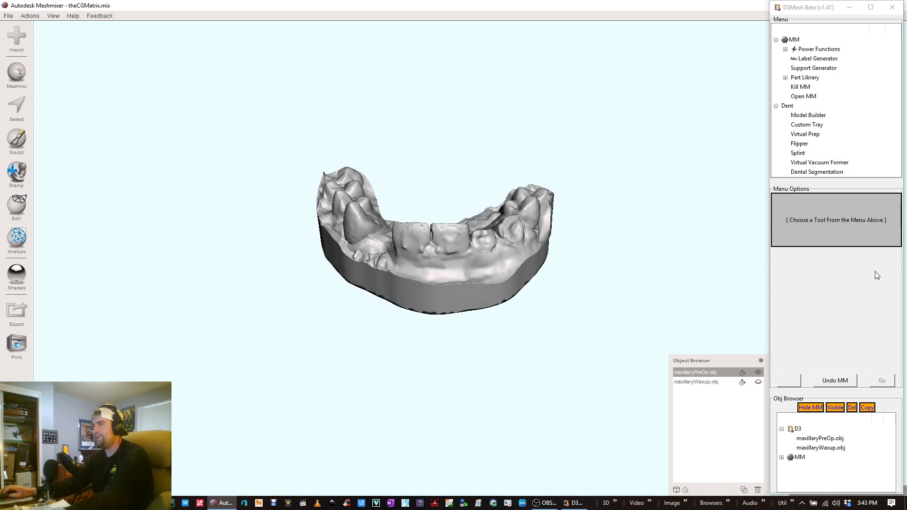
pyautogui.moveTo(486, 227); pyautogui.dragTo(491, 273, button='right')
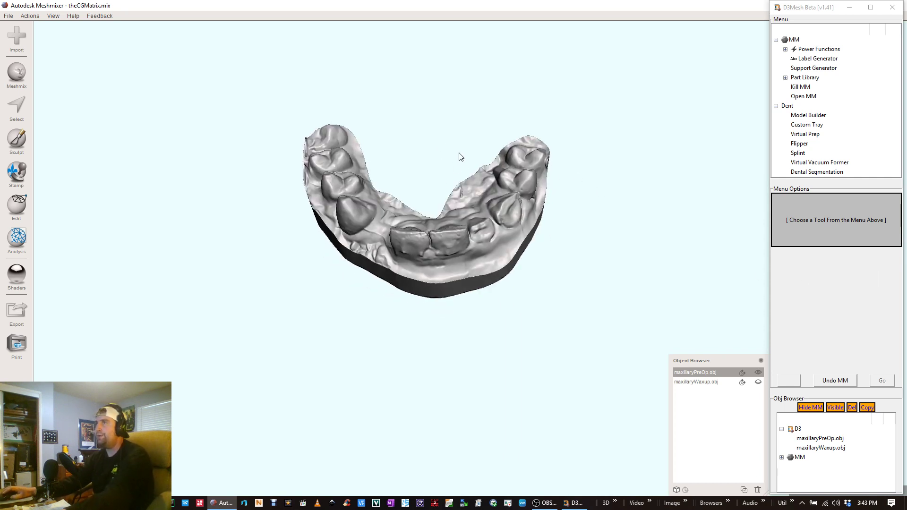
pyautogui.moveTo(460, 156); pyautogui.dragTo(532, 186, button='right')
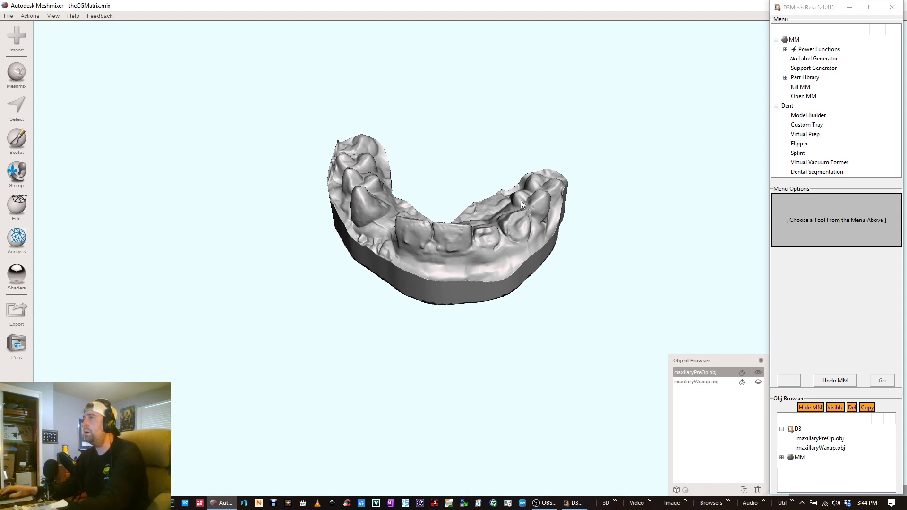
pyautogui.moveTo(284, 218); pyautogui.dragTo(300, 257, button='right')
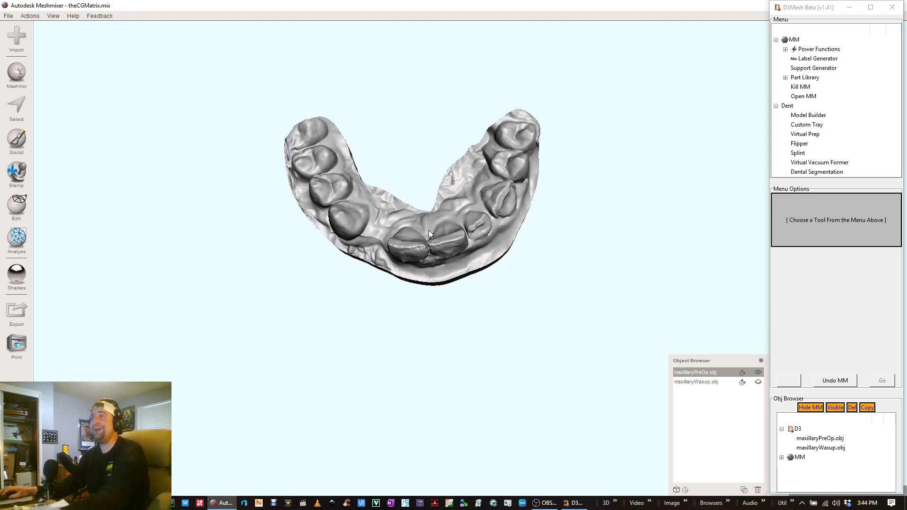
pyautogui.moveTo(429, 231); pyautogui.dragTo(498, 230, button='right')
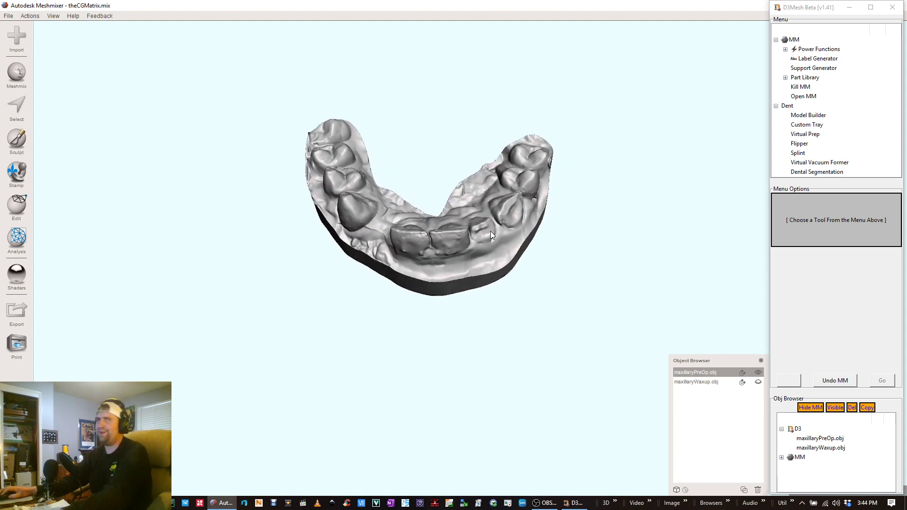
pyautogui.moveTo(473, 277); pyautogui.dragTo(434, 250, button='right')
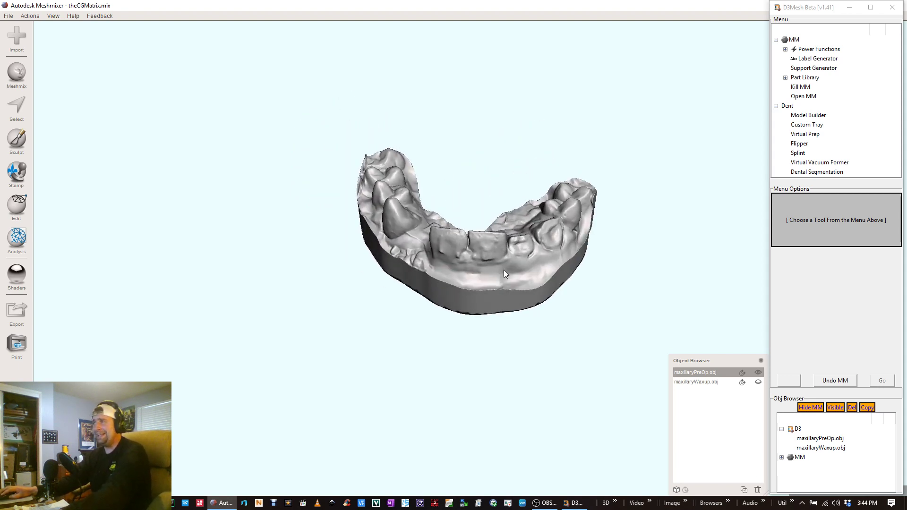
pyautogui.moveTo(503, 273); pyautogui.dragTo(466, 243, button='right')
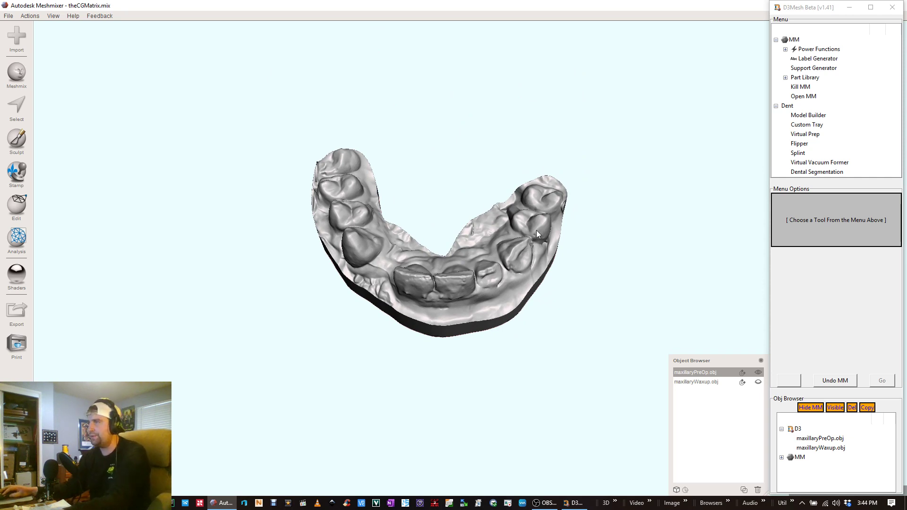
pyautogui.moveTo(537, 231); pyautogui.dragTo(541, 237, button='right')
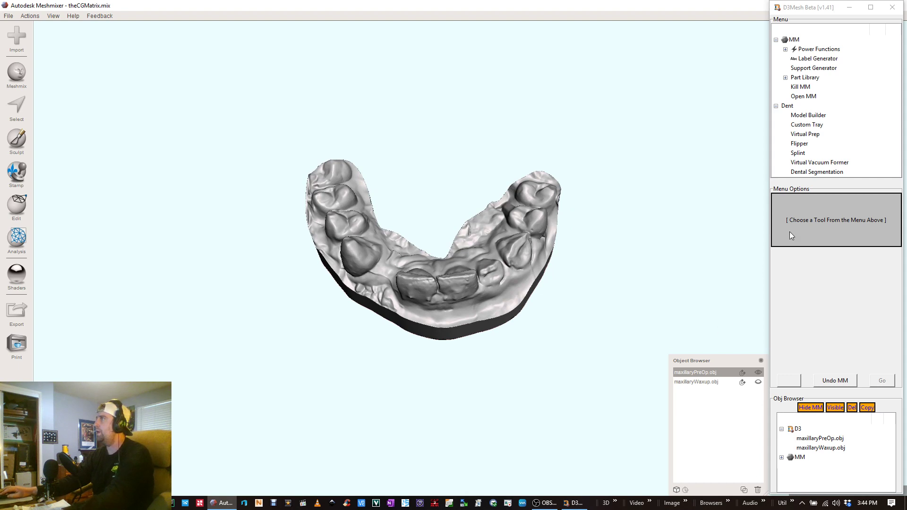
pyautogui.moveTo(528, 250); pyautogui.dragTo(573, 207, button='right')
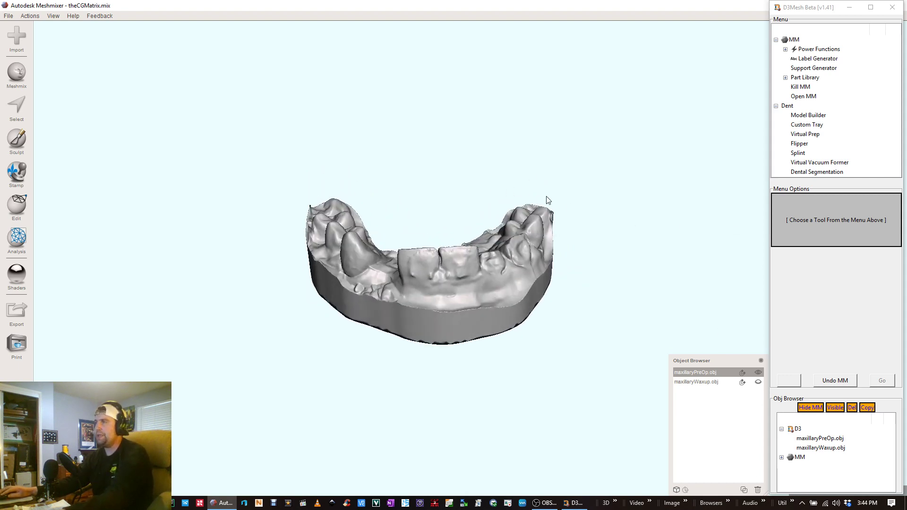
pyautogui.moveTo(447, 188)
pyautogui.mouseDown(button='right')
pyautogui.moveTo(463, 239)
pyautogui.moveTo(473, 241)
pyautogui.moveTo(497, 207)
pyautogui.moveTo(506, 168)
pyautogui.moveTo(436, 149)
pyautogui.moveTo(334, 150)
pyautogui.moveTo(274, 210)
pyautogui.moveTo(166, 225)
pyautogui.moveTo(360, 285)
pyautogui.moveTo(539, 267)
pyautogui.moveTo(368, 294)
pyautogui.moveTo(482, 260)
pyautogui.moveTo(400, 219)
pyautogui.moveTo(439, 211)
pyautogui.moveTo(475, 247)
pyautogui.moveTo(432, 258)
pyautogui.moveTo(445, 263)
pyautogui.moveTo(447, 204)
pyautogui.mouseUp(button='right')
pyautogui.moveTo(516, 223); pyautogui.dragTo(471, 193, button='middle')
pyautogui.moveTo(431, 209); pyautogui.dragTo(535, 172, button='right')
pyautogui.moveTo(340, 115); pyautogui.dragTo(477, 257, button='right')
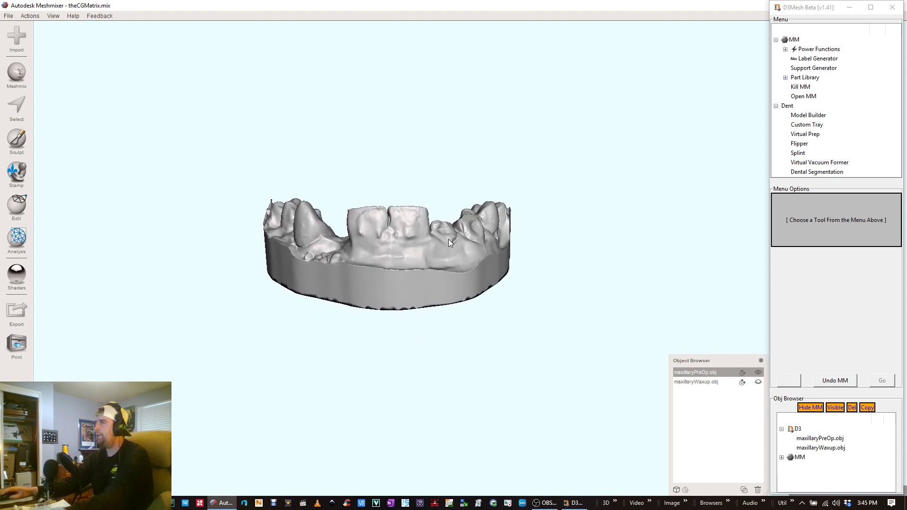
pyautogui.moveTo(449, 239); pyautogui.dragTo(486, 273, button='middle')
pyautogui.moveTo(461, 193); pyautogui.dragTo(417, 265, button='right')
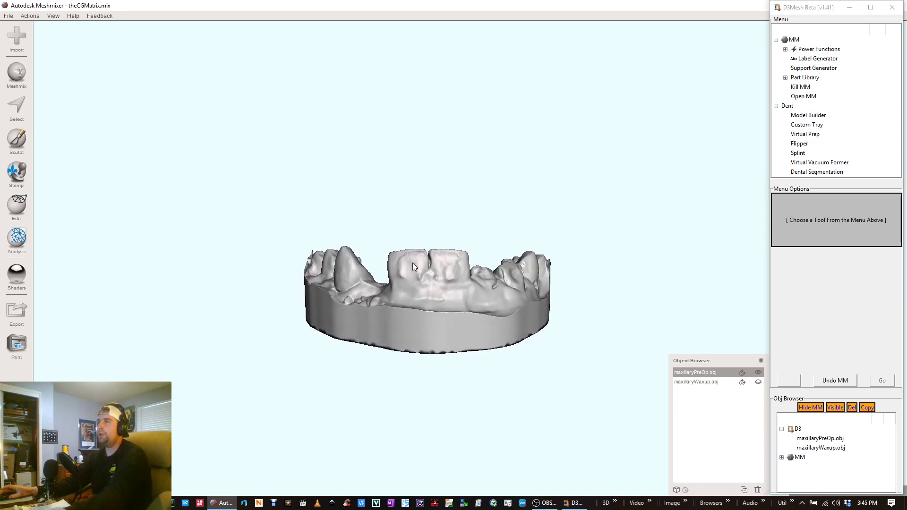
# Step: Examine the small tooth beside the central incisors and its posterior neighbours up close, from the side, the front and the biting surfaces
pyautogui.scroll(-3, 436, 272)
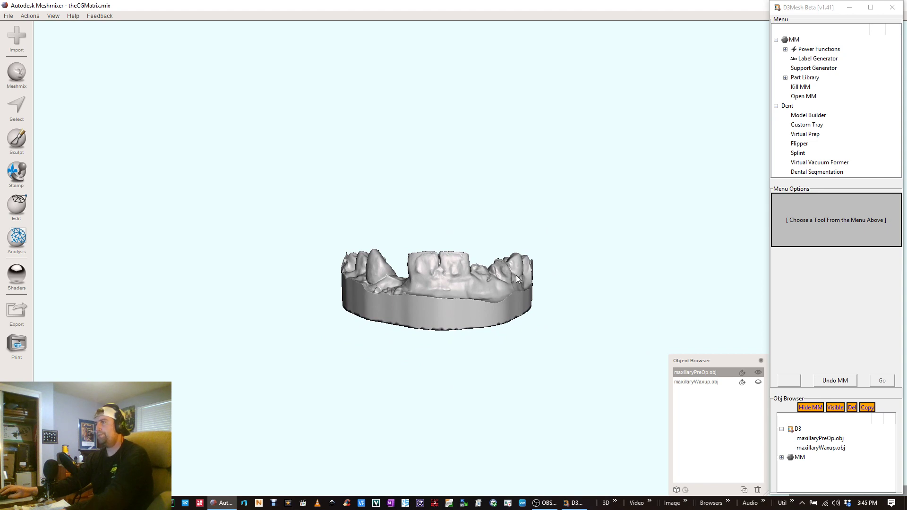
pyautogui.moveTo(523, 273); pyautogui.dragTo(493, 288, button='right')
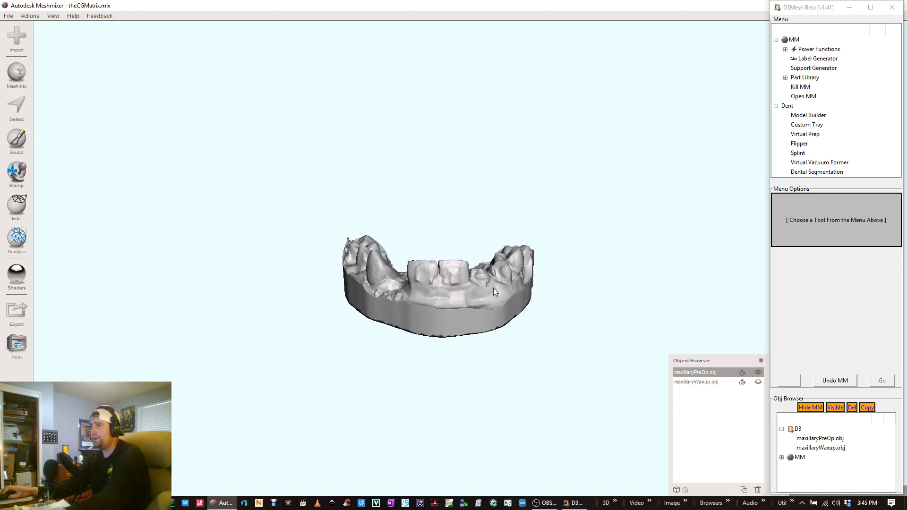
pyautogui.scroll(3, 443, 272)
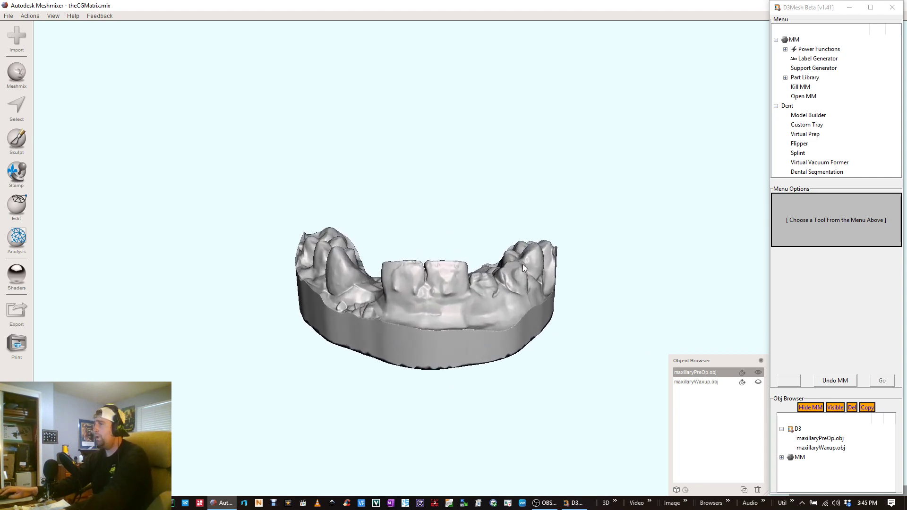
pyautogui.moveTo(535, 277); pyautogui.dragTo(466, 288, button='right')
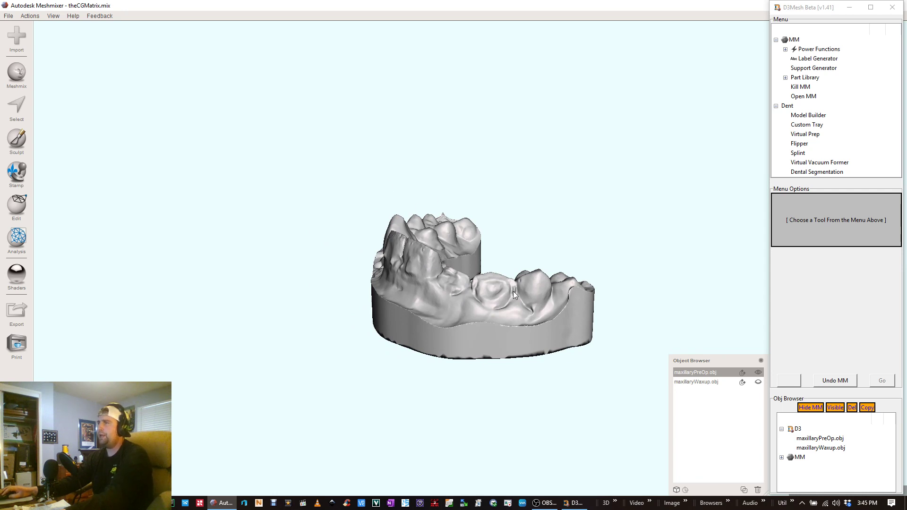
pyautogui.scroll(2, 490, 289)
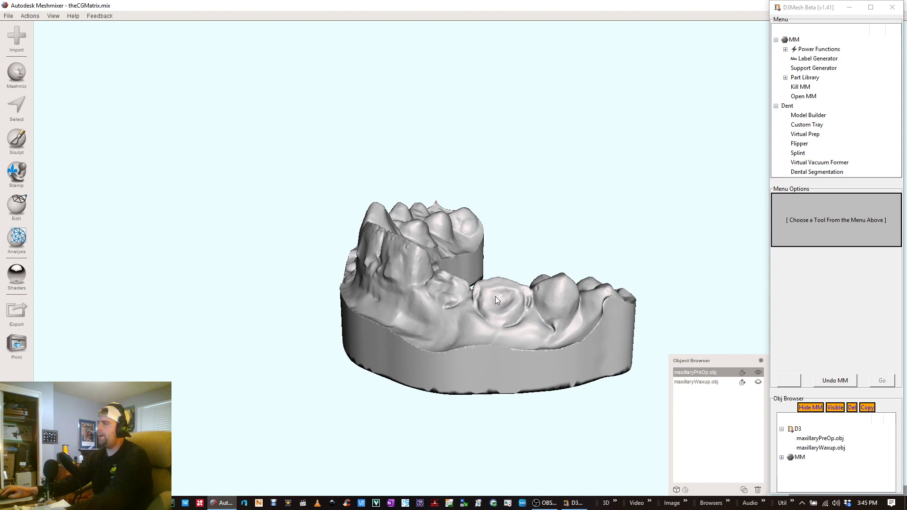
pyautogui.moveTo(498, 296); pyautogui.dragTo(510, 345, button='right')
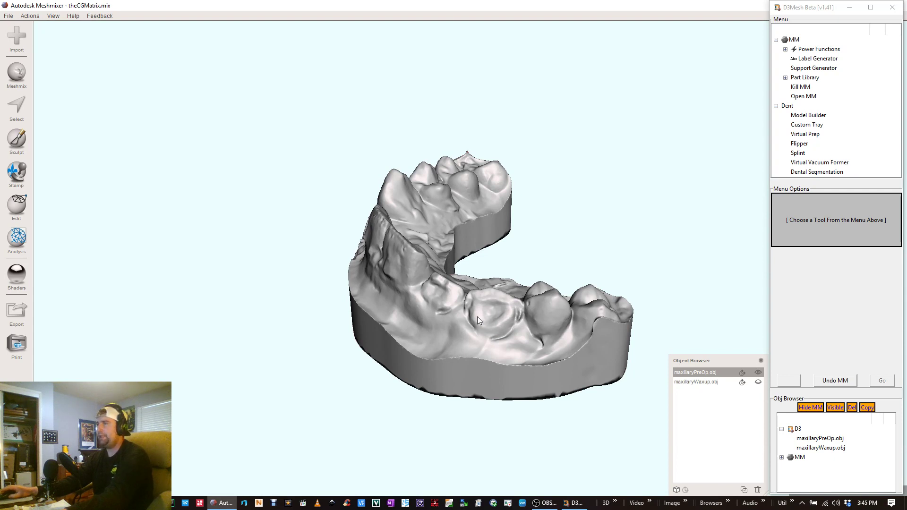
pyautogui.moveTo(464, 294); pyautogui.dragTo(557, 298, button='right')
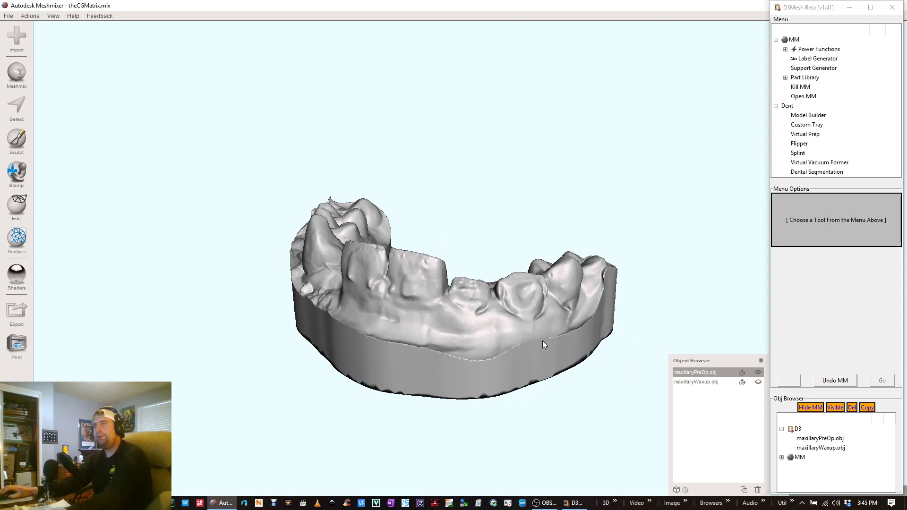
pyautogui.moveTo(543, 342); pyautogui.dragTo(487, 312, button='right')
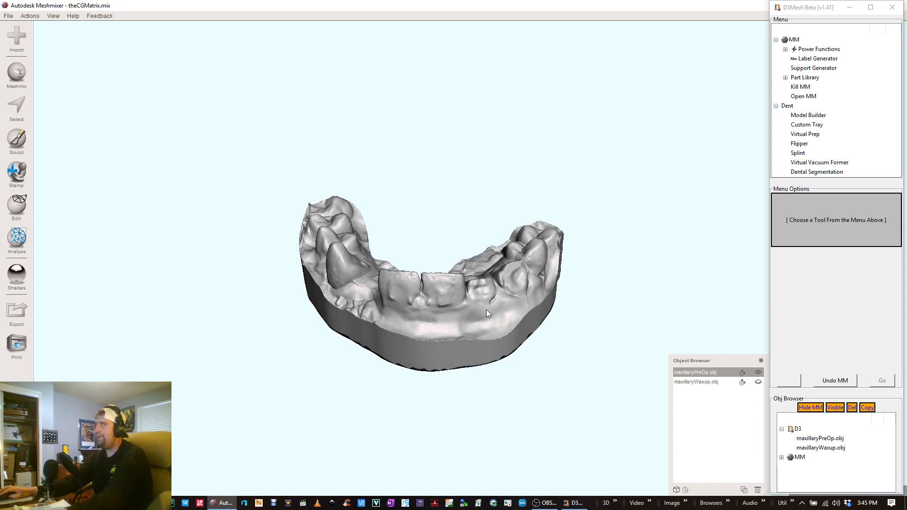
pyautogui.moveTo(429, 268); pyautogui.dragTo(492, 295, button='right')
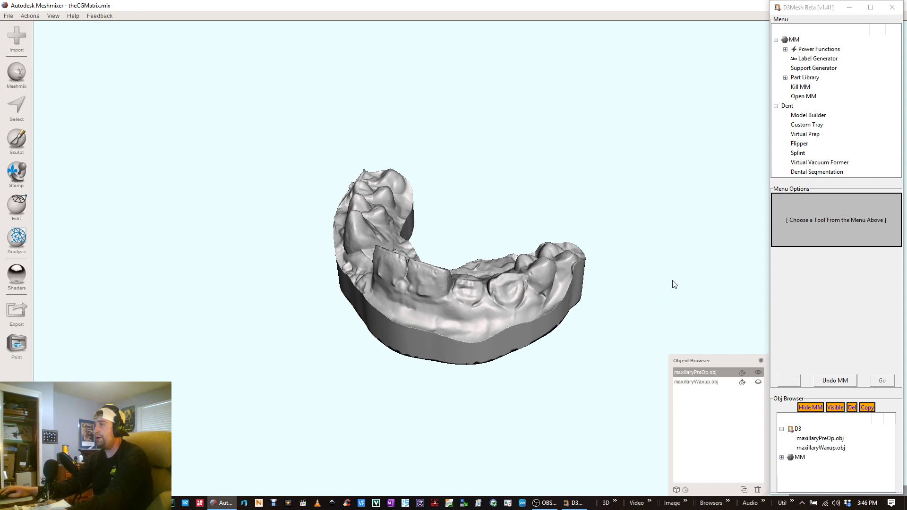
pyautogui.moveTo(685, 283); pyautogui.dragTo(569, 292, button='right')
pyautogui.moveTo(501, 281); pyautogui.dragTo(438, 309, button='right')
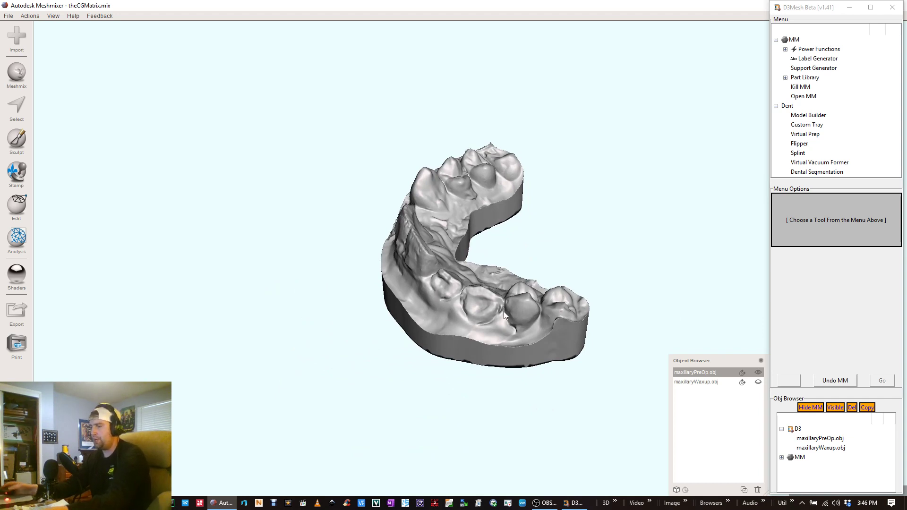
pyautogui.moveTo(491, 273); pyautogui.dragTo(587, 290, button='right')
pyautogui.moveTo(527, 294); pyautogui.dragTo(551, 300, button='right')
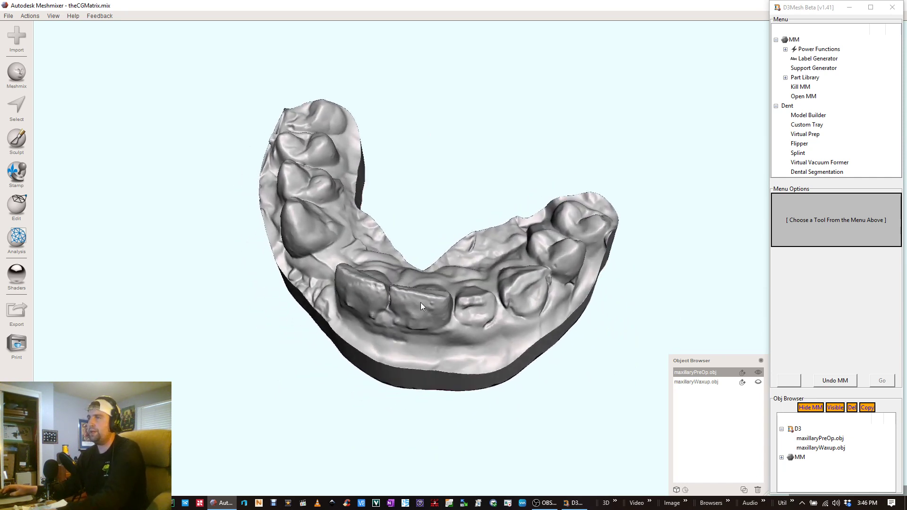
pyautogui.moveTo(420, 304); pyautogui.dragTo(508, 313, button='right')
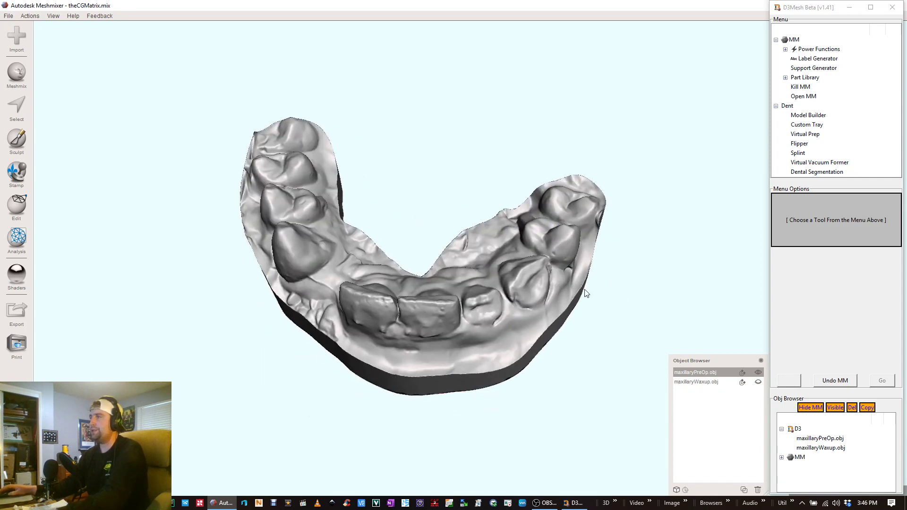
# Step: Examine the full maxillaryPreOp arch again from above the biting surfaces and from the front
pyautogui.moveTo(563, 233); pyautogui.dragTo(458, 224, button='right')
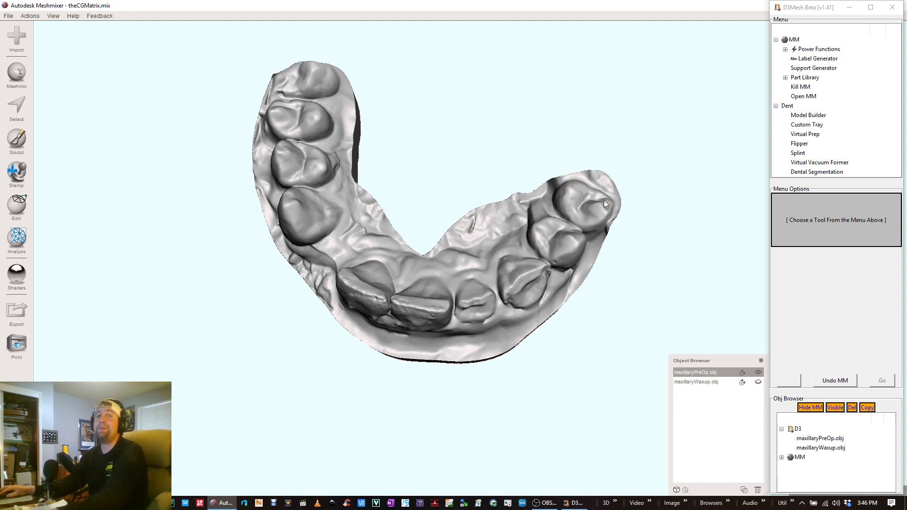
pyautogui.moveTo(586, 168); pyautogui.dragTo(585, 96, button='right')
pyautogui.moveTo(543, 317); pyautogui.dragTo(563, 368, button='right')
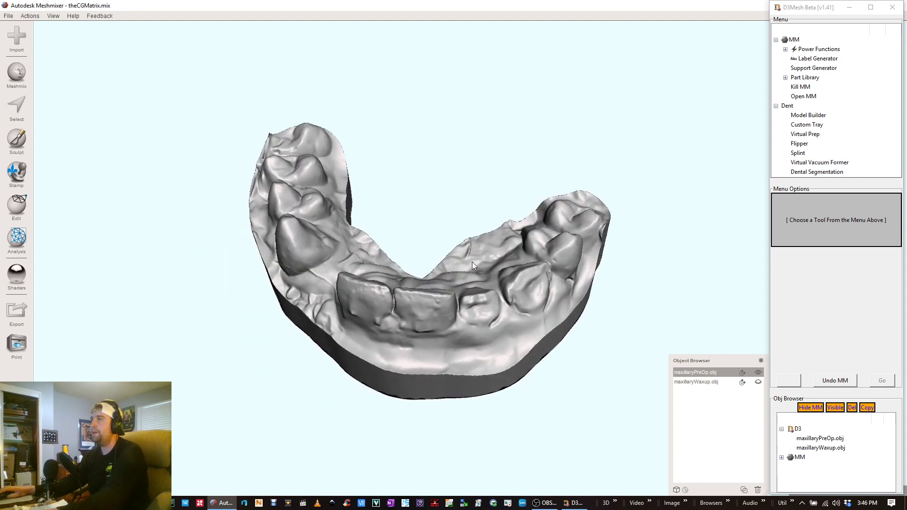
pyautogui.moveTo(472, 261); pyautogui.dragTo(480, 327, button='right')
pyautogui.scroll(-8, 480, 324)
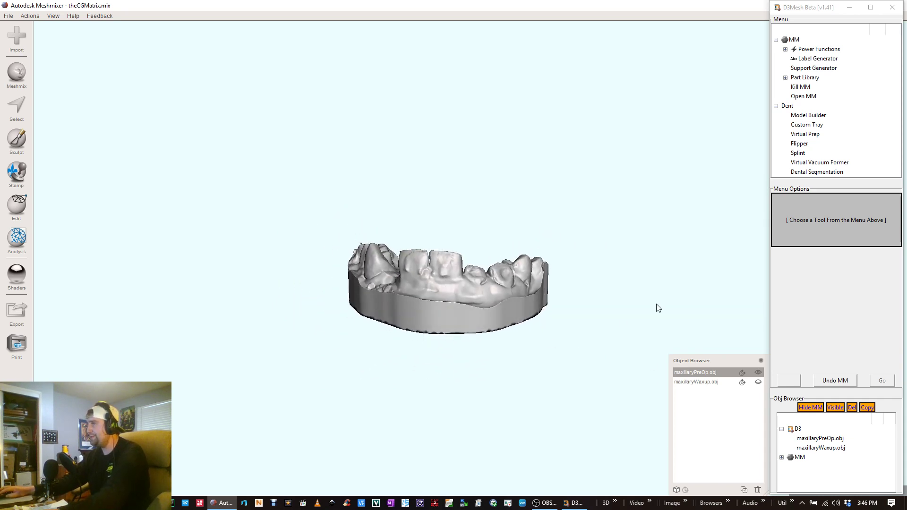
pyautogui.moveTo(406, 297); pyautogui.dragTo(446, 292, button='right')
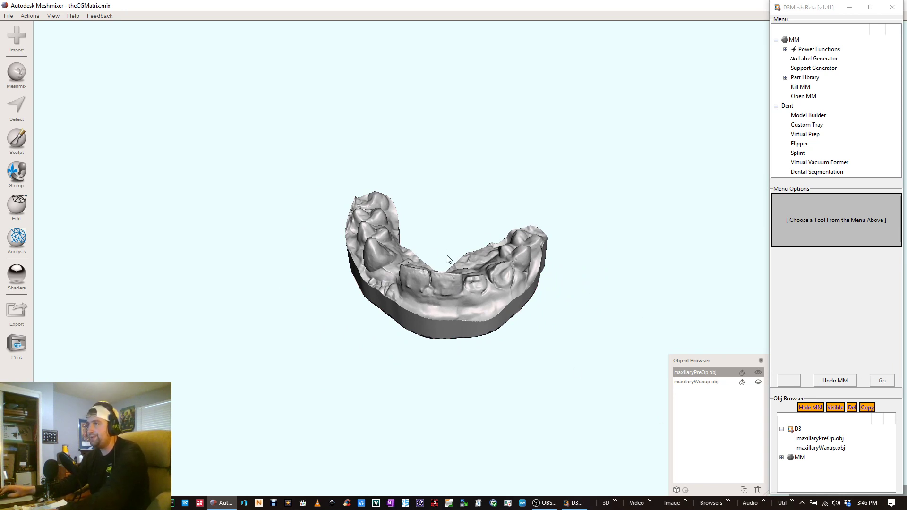
pyautogui.moveTo(450, 257); pyautogui.dragTo(504, 240, button='right')
pyautogui.scroll(2, 475, 263)
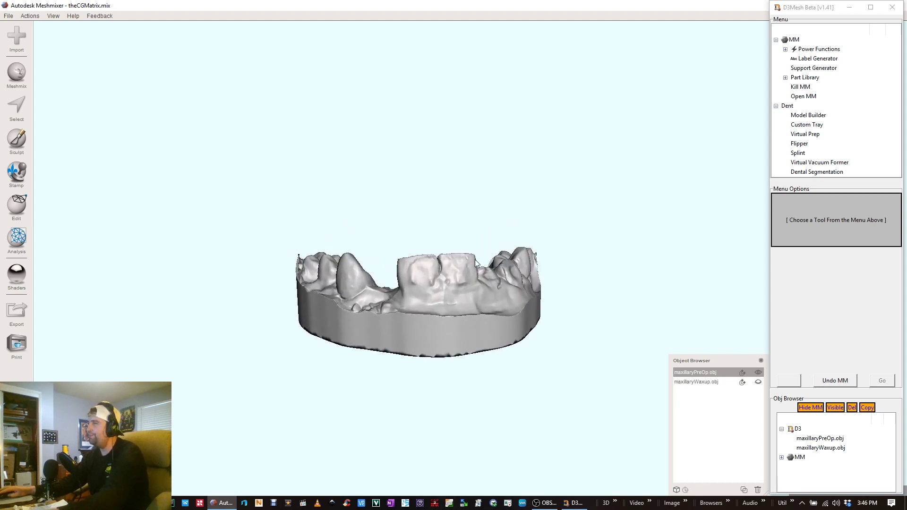
# Step: Show maxillaryWaxup.obj on its own with maxillaryPreOp.obj hidden, and view its teeth from the front
pyautogui.click(758, 382)
pyautogui.click(757, 382)
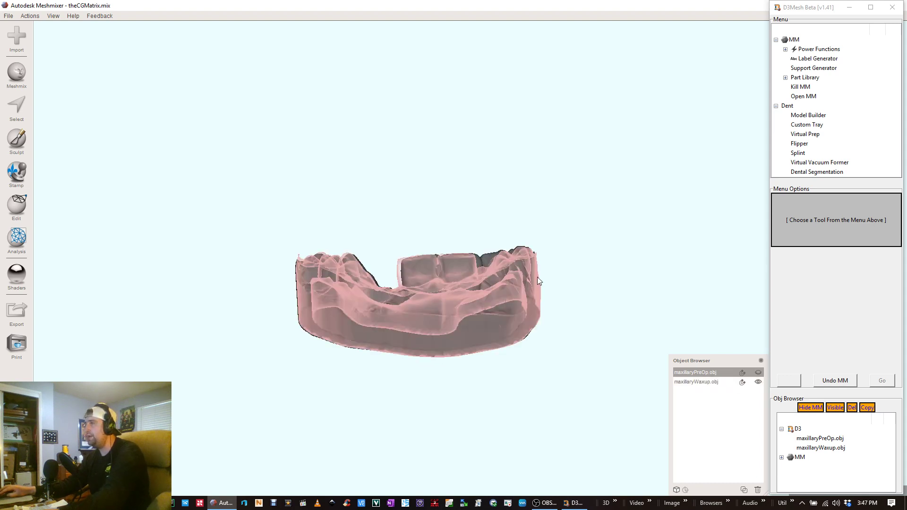
pyautogui.click(696, 382)
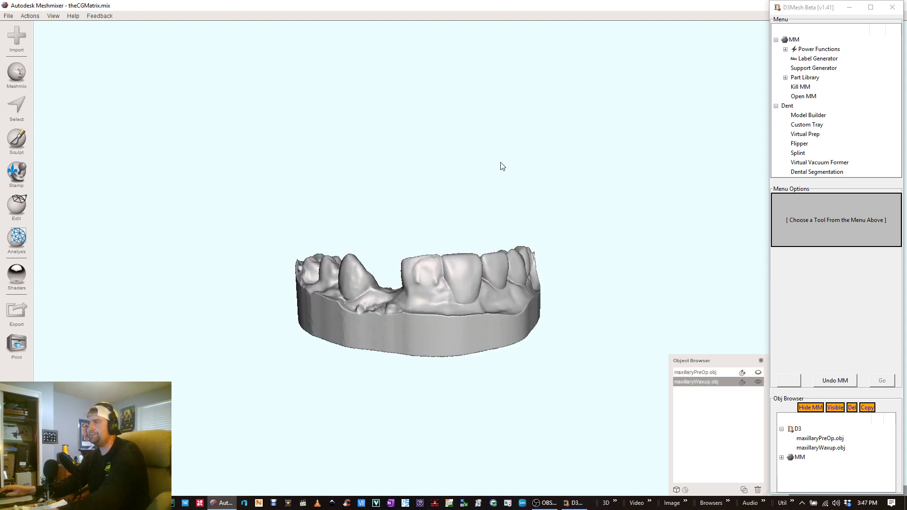
pyautogui.moveTo(502, 166); pyautogui.dragTo(471, 185, button='right')
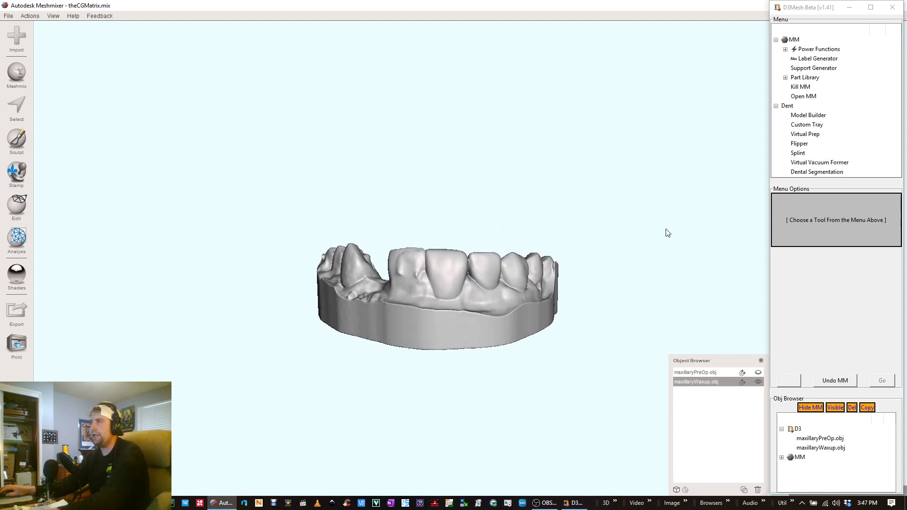
pyautogui.scroll(2, 514, 279)
# Step: Examine the wax-up's incisors and neighbouring teeth from above the biting edges and from the palatal side
pyautogui.moveTo(468, 228); pyautogui.dragTo(712, 369, button='right')
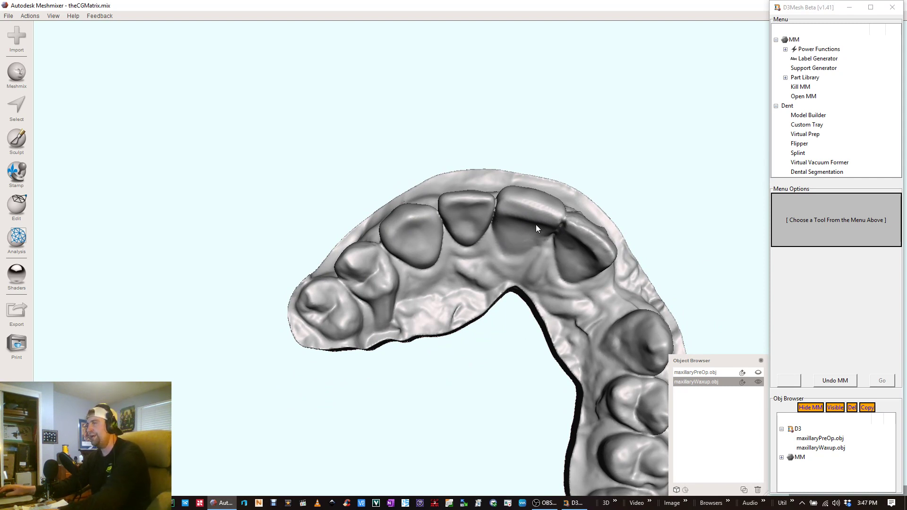
pyautogui.moveTo(471, 253); pyautogui.dragTo(614, 280, button='right')
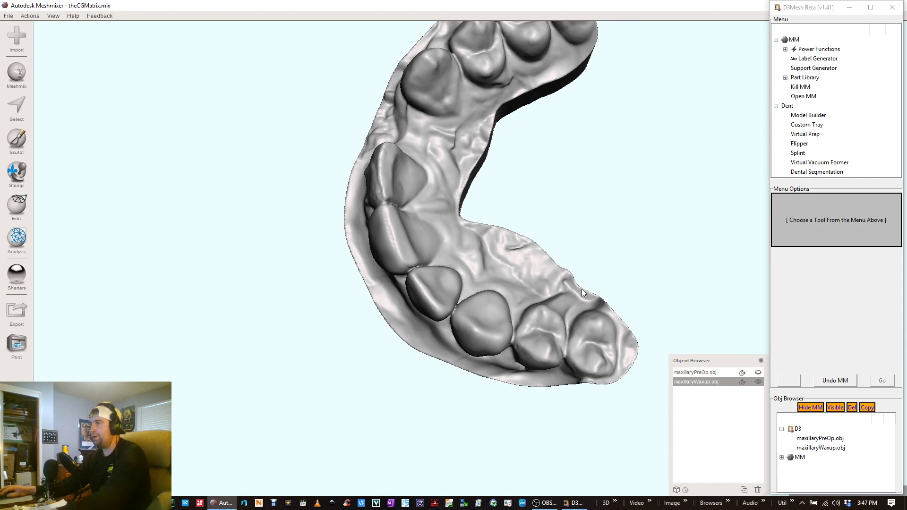
pyautogui.moveTo(582, 288); pyautogui.dragTo(338, 308, button='right')
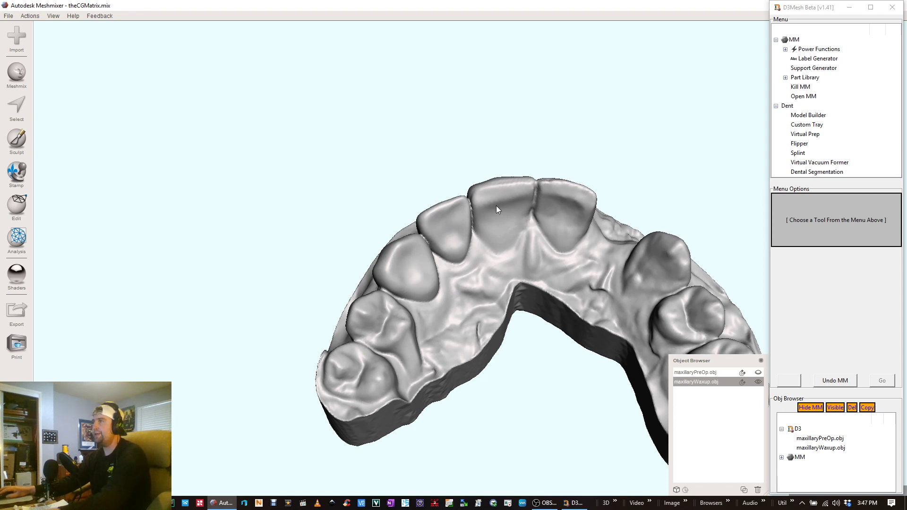
pyautogui.moveTo(496, 206); pyautogui.dragTo(476, 277, button='right')
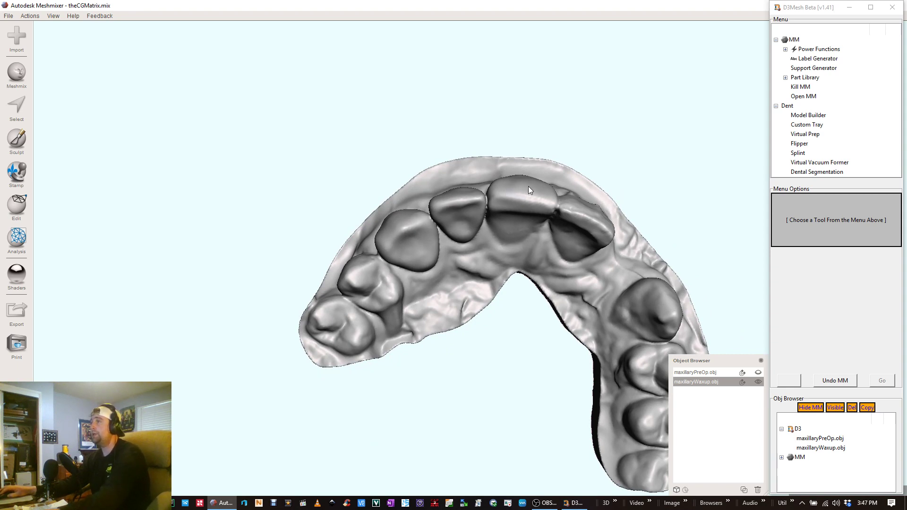
pyautogui.moveTo(530, 189); pyautogui.dragTo(556, 201, button='right')
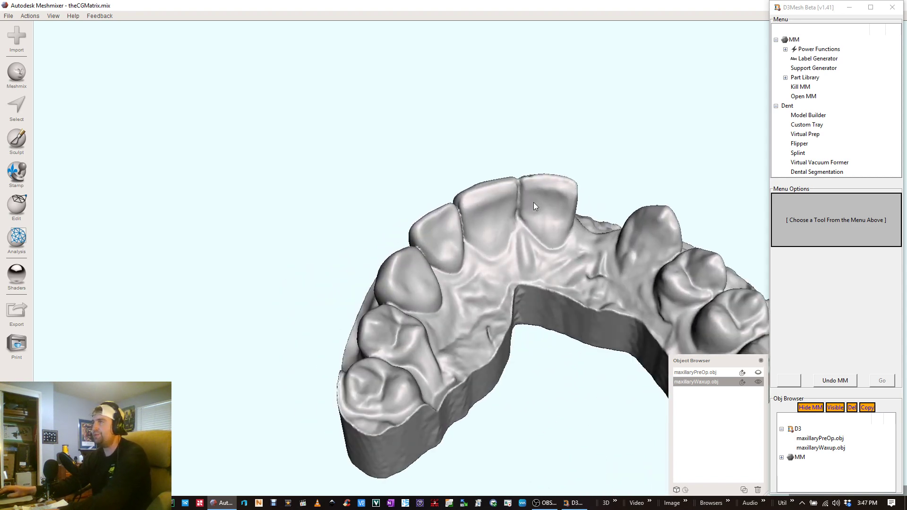
pyautogui.moveTo(534, 202); pyautogui.dragTo(502, 198, button='right')
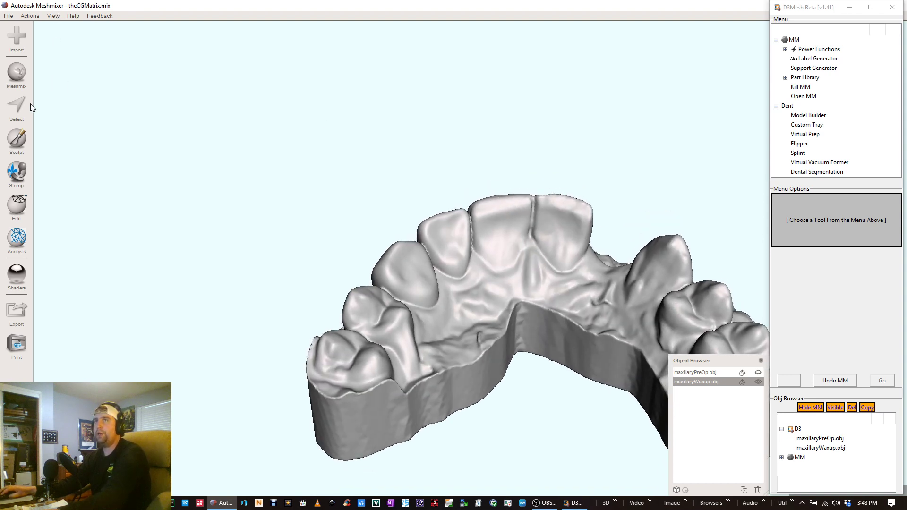
# Step: Bring up the Sculpt brush palette for the wax-up and view its incisors from above the biting edges
pyautogui.click(14, 144)
pyautogui.click(99, 52)
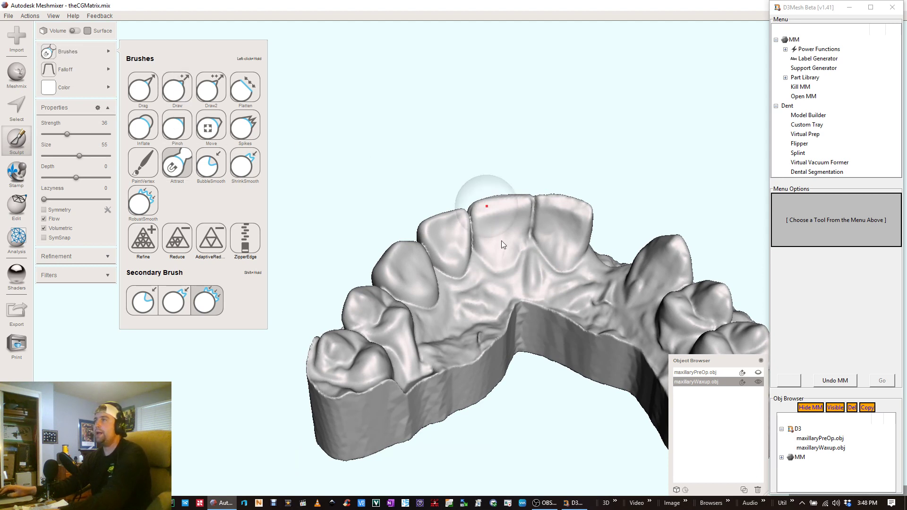
pyautogui.moveTo(487, 122)
pyautogui.mouseDown(button='right')
pyautogui.moveTo(469, 194)
pyautogui.moveTo(506, 209)
pyautogui.mouseUp(button='right')
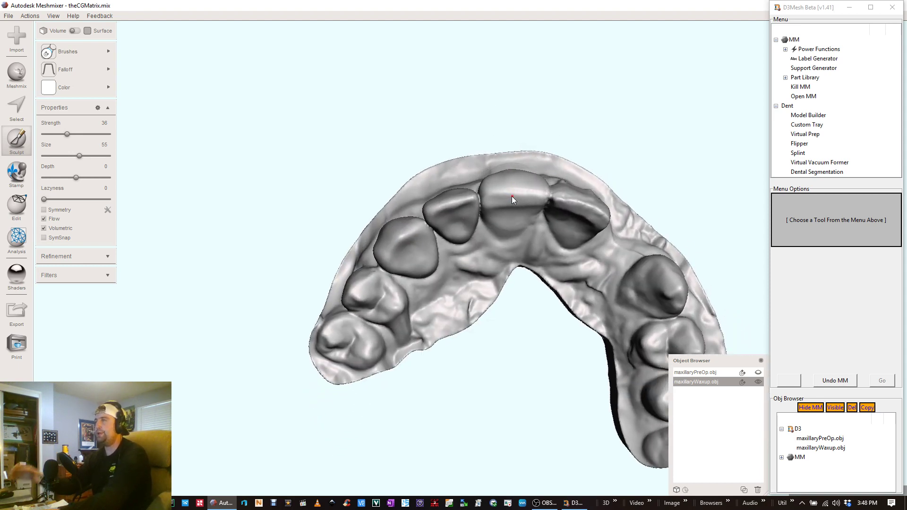
# Step: Overlay maxillaryPreOp.obj on the wax-up to compare the central incisors' palatal surfaces, and hide it again
pyautogui.click(758, 373)
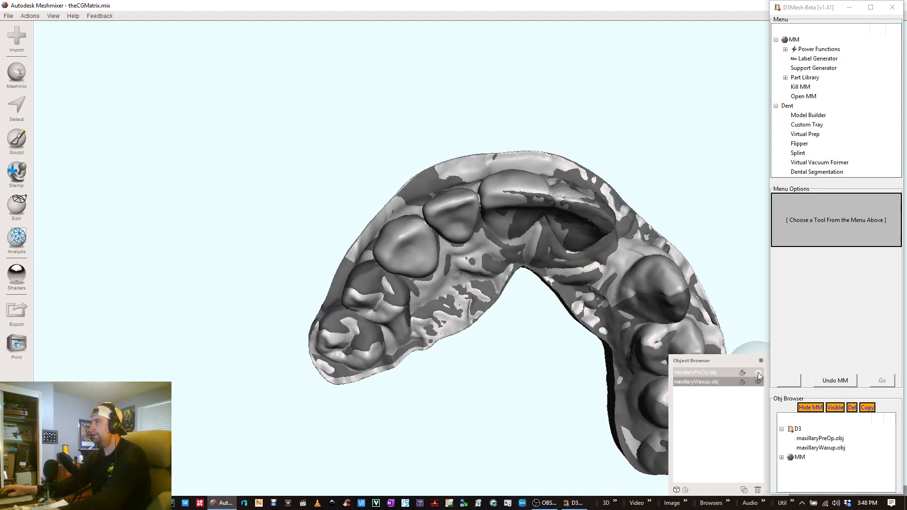
pyautogui.moveTo(585, 166); pyautogui.dragTo(593, 130, button='right')
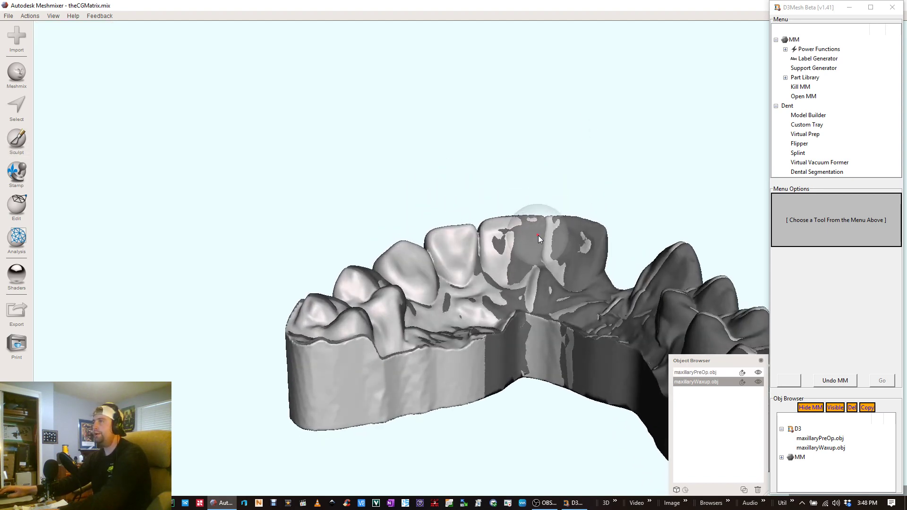
pyautogui.click(758, 372)
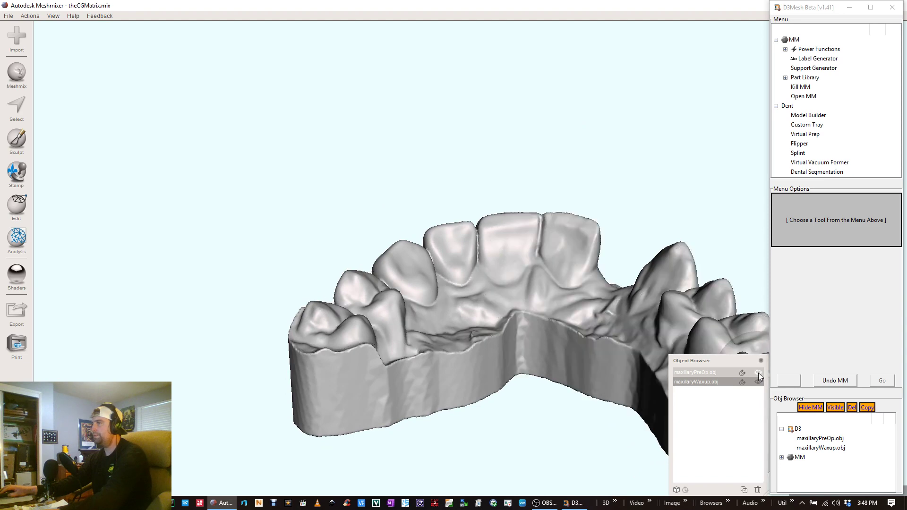
# Step: Show only maxillaryPreOp.obj and examine its central incisors from the palatal side and the front
pyautogui.click(758, 372)
pyautogui.click(758, 381)
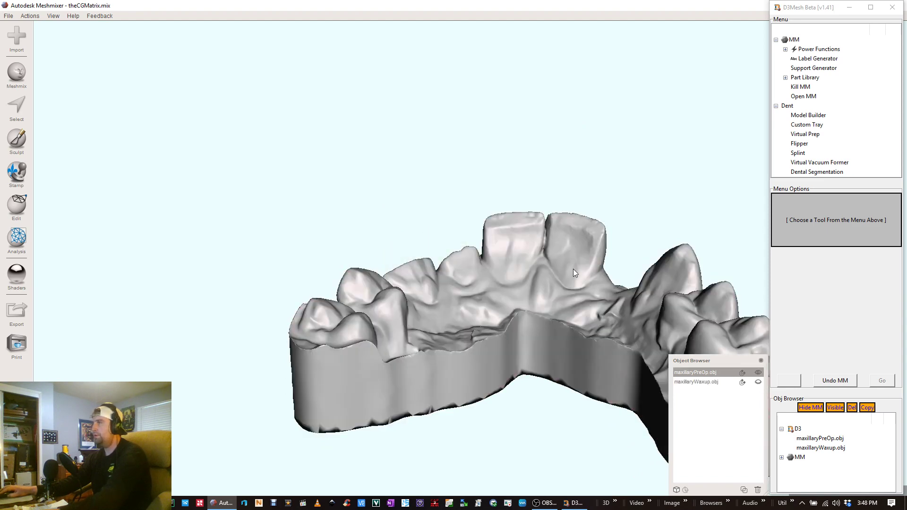
pyautogui.moveTo(573, 268); pyautogui.dragTo(504, 233, button='right')
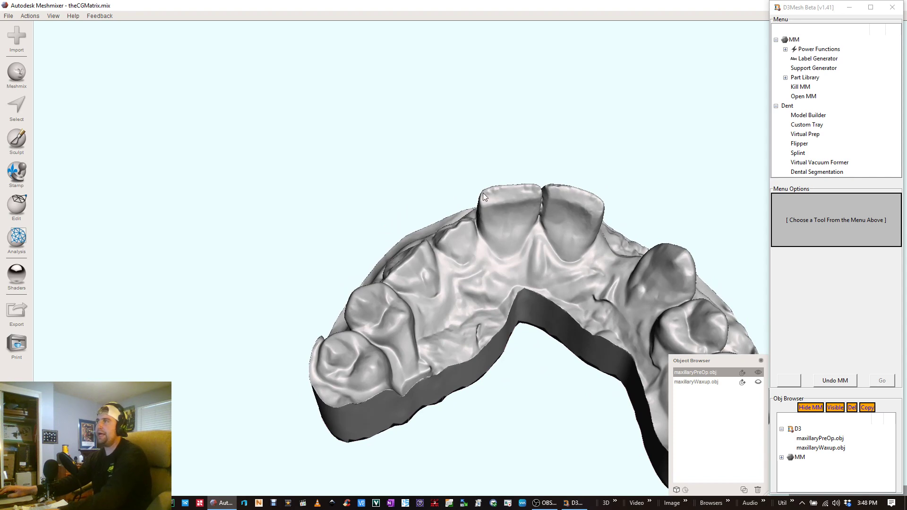
pyautogui.moveTo(540, 214); pyautogui.dragTo(429, 275, button='right')
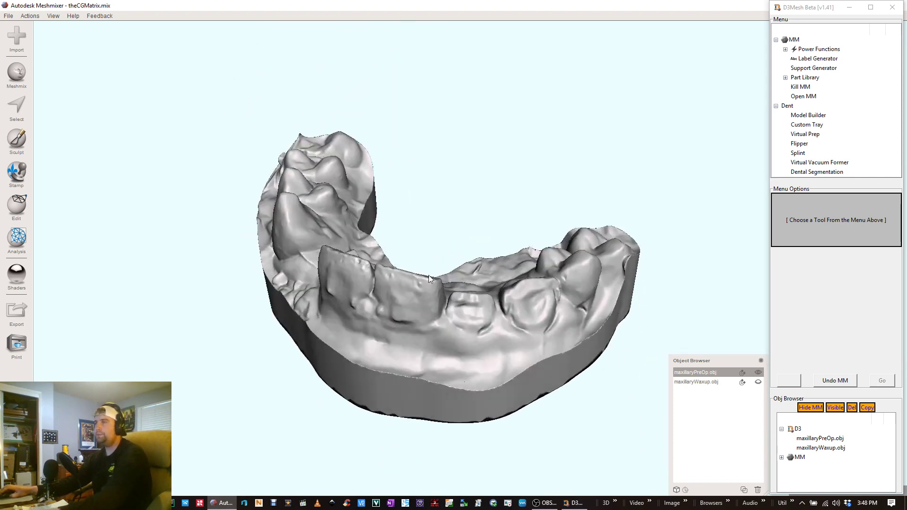
pyautogui.moveTo(489, 254); pyautogui.dragTo(229, 243, button='right')
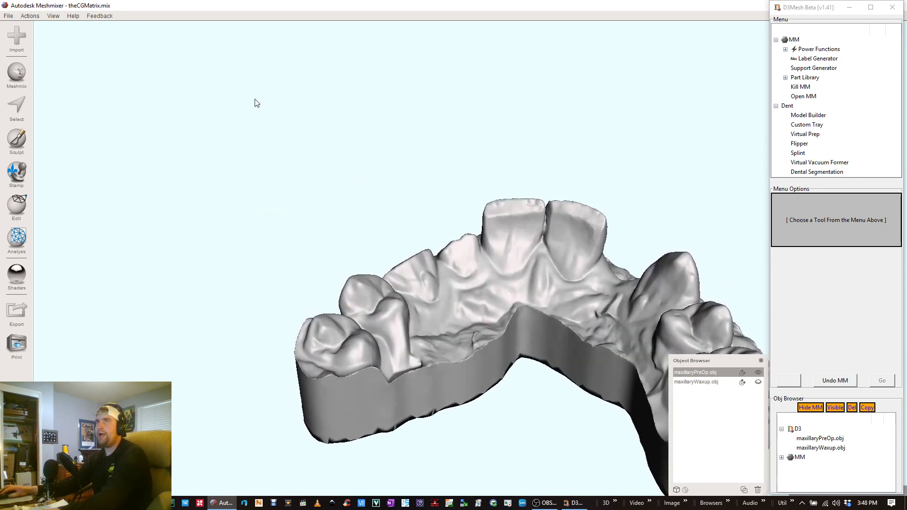
# Step: Overlay maxillaryWaxup.obj on maxillaryPreOp.obj and compare the incisors' biting edges and palatal surfaces
pyautogui.click(758, 382)
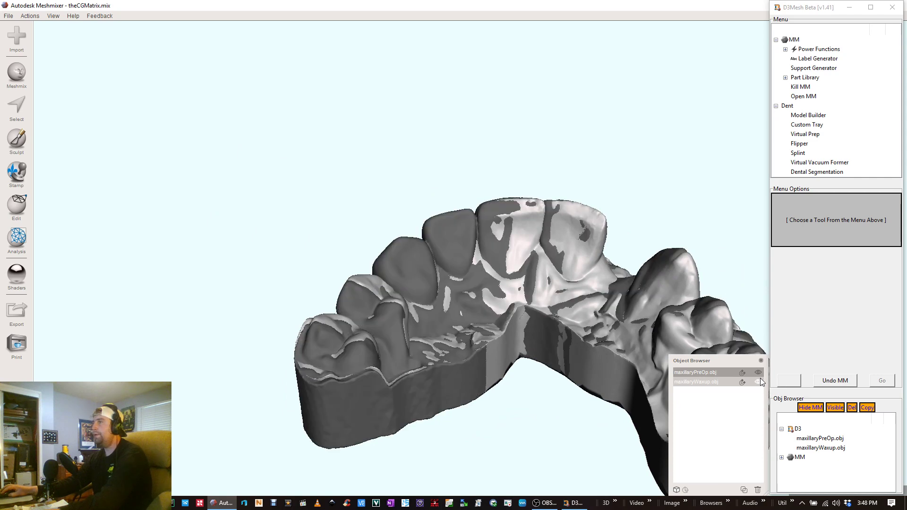
pyautogui.moveTo(614, 215); pyautogui.dragTo(619, 318, button='right')
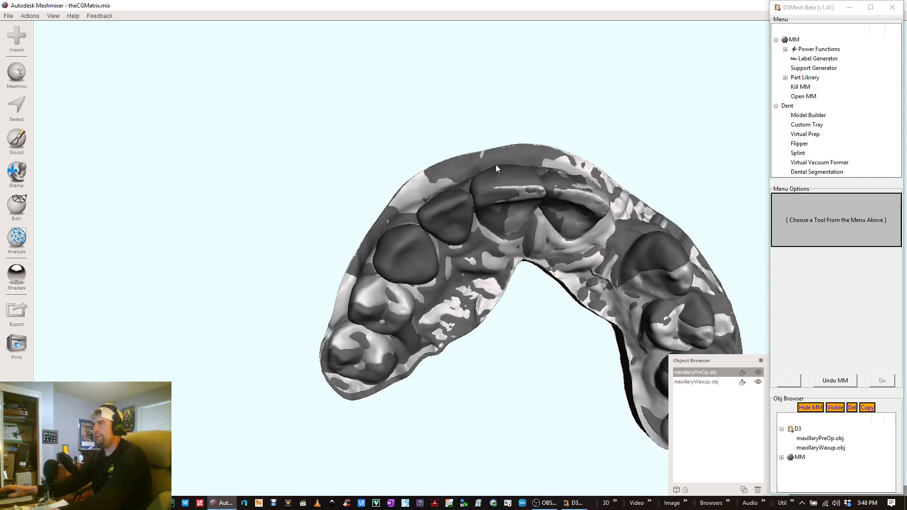
pyautogui.moveTo(509, 186)
pyautogui.mouseDown(button='right')
pyautogui.moveTo(504, 167)
pyautogui.moveTo(509, 181)
pyautogui.mouseUp(button='right')
pyautogui.moveTo(504, 219); pyautogui.dragTo(513, 197, button='right')
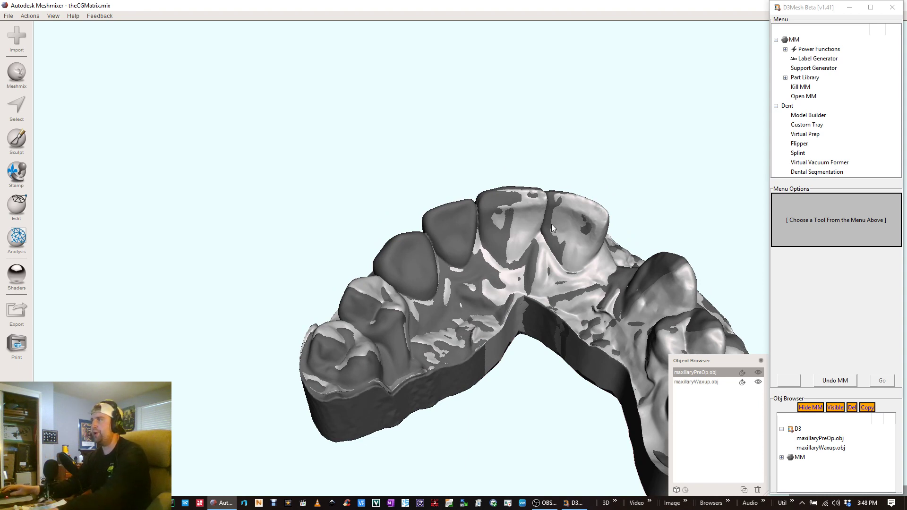
pyautogui.moveTo(552, 224); pyautogui.dragTo(594, 197, button='right')
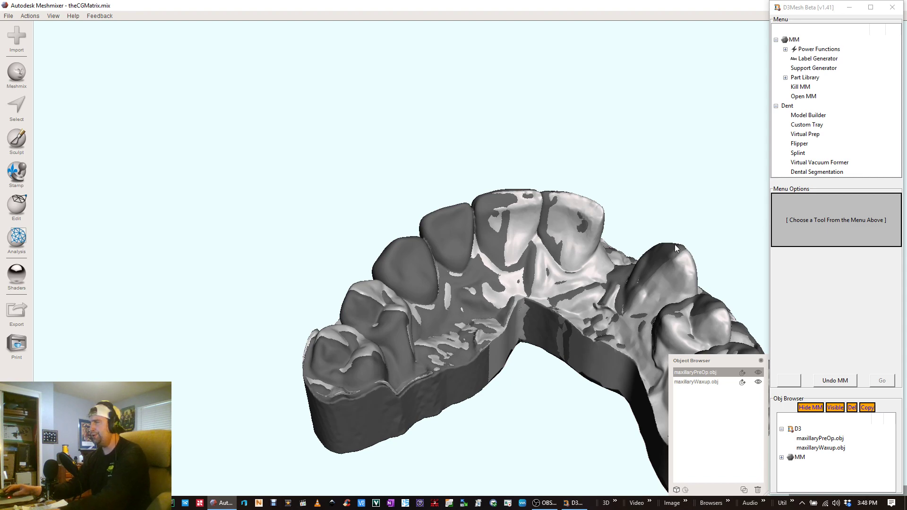
pyautogui.moveTo(538, 213); pyautogui.dragTo(517, 264, button='right')
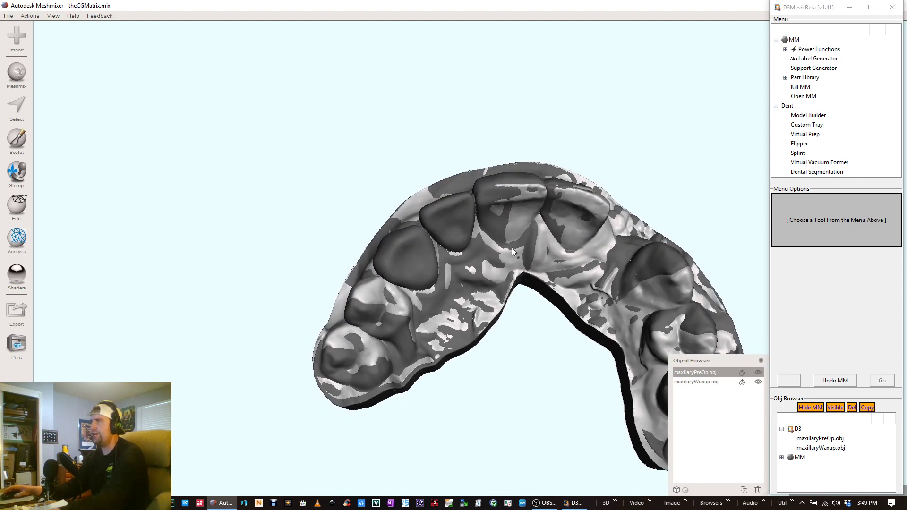
# Step: Compare the overlaid pre-op and wax-up models around the whole arch, from the biting surfaces to the front
pyautogui.moveTo(415, 246); pyautogui.dragTo(472, 196, button='right')
pyautogui.moveTo(584, 195); pyautogui.dragTo(450, 248, button='right')
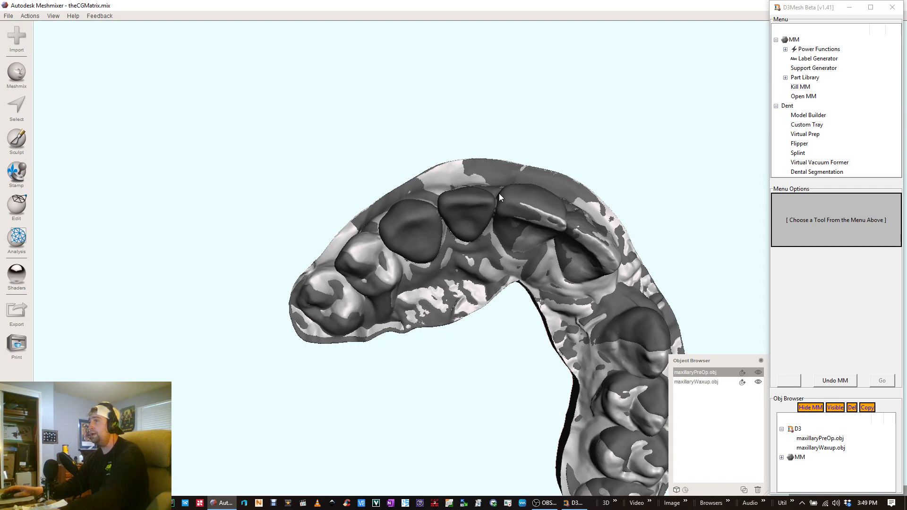
pyautogui.moveTo(494, 186); pyautogui.dragTo(572, 52, button='right')
pyautogui.moveTo(573, 99); pyautogui.dragTo(440, 186, button='right')
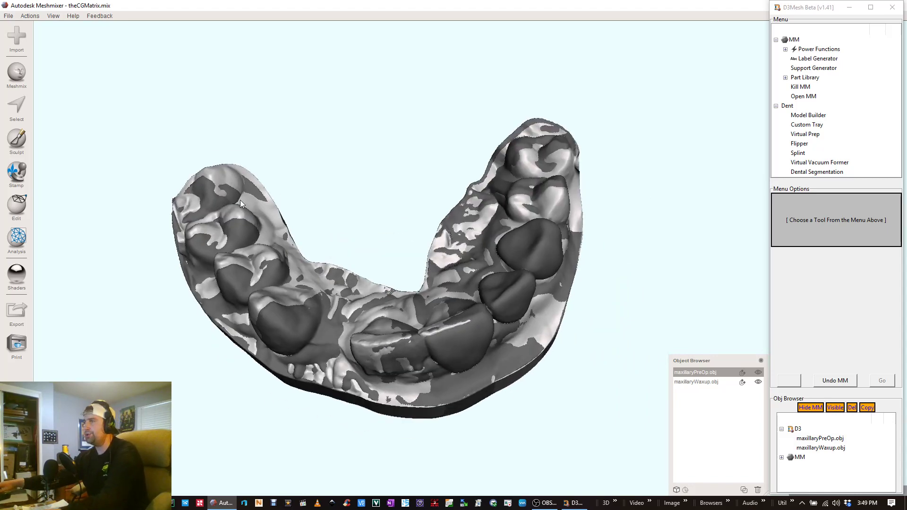
pyautogui.moveTo(435, 307); pyautogui.dragTo(664, 352, button='right')
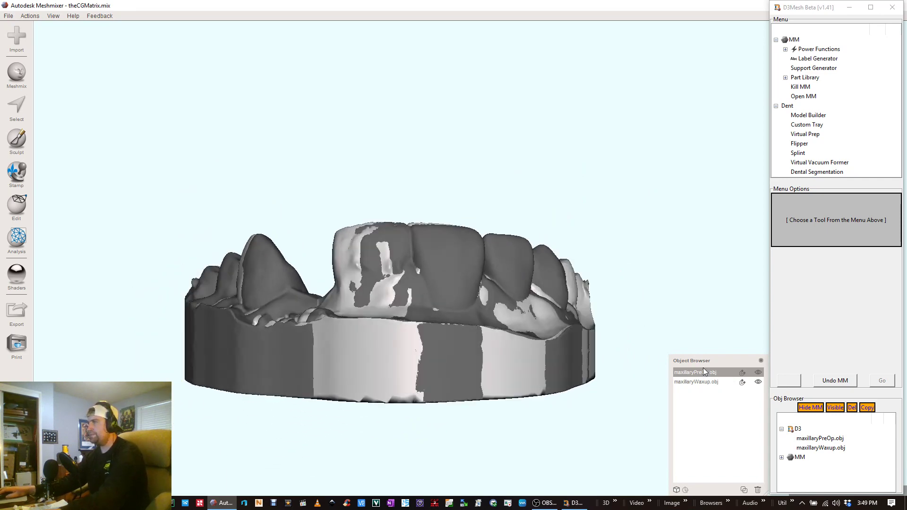
# Step: Select maxillaryWaxup.obj, hide maxillaryPreOp.obj, and inspect the wax-up's arch from above and from the front
pyautogui.click(708, 381)
pyautogui.click(758, 372)
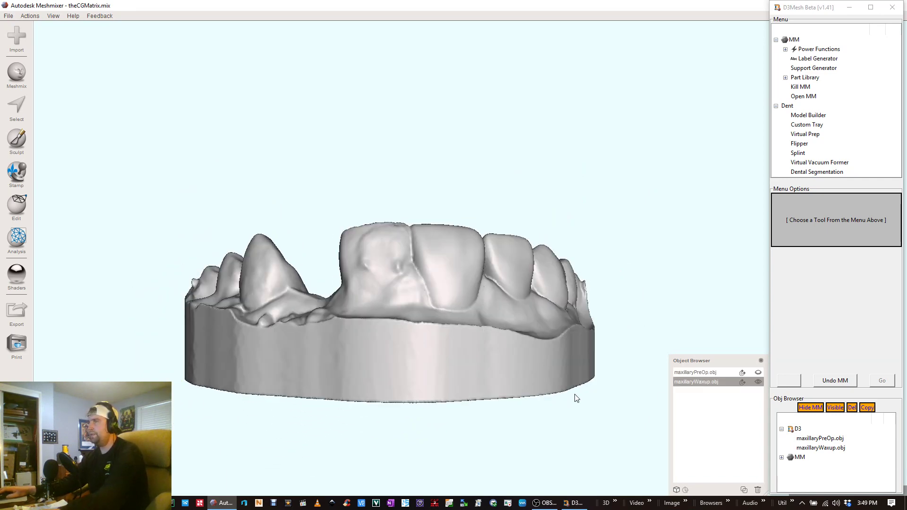
pyautogui.moveTo(423, 361)
pyautogui.mouseDown(button='right')
pyautogui.moveTo(423, 451)
pyautogui.moveTo(438, 385)
pyautogui.mouseUp(button='right')
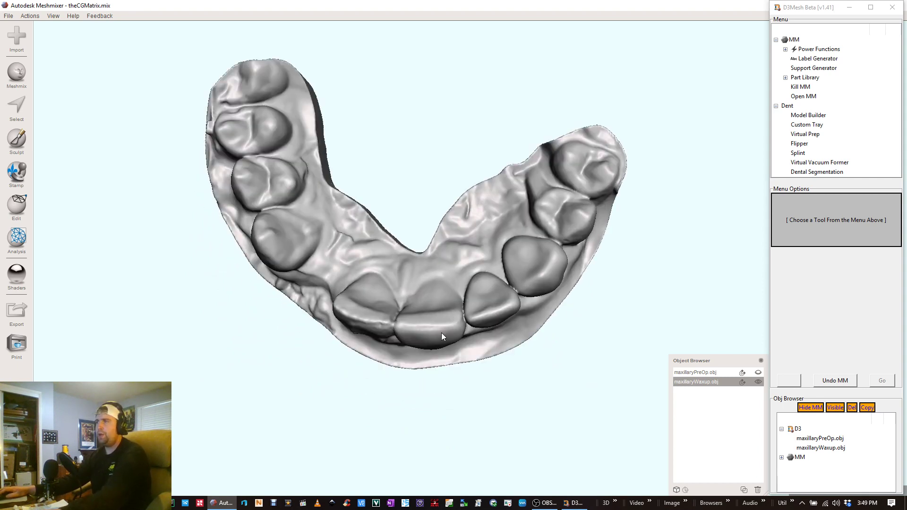
pyautogui.moveTo(441, 333); pyautogui.dragTo(439, 324, button='right')
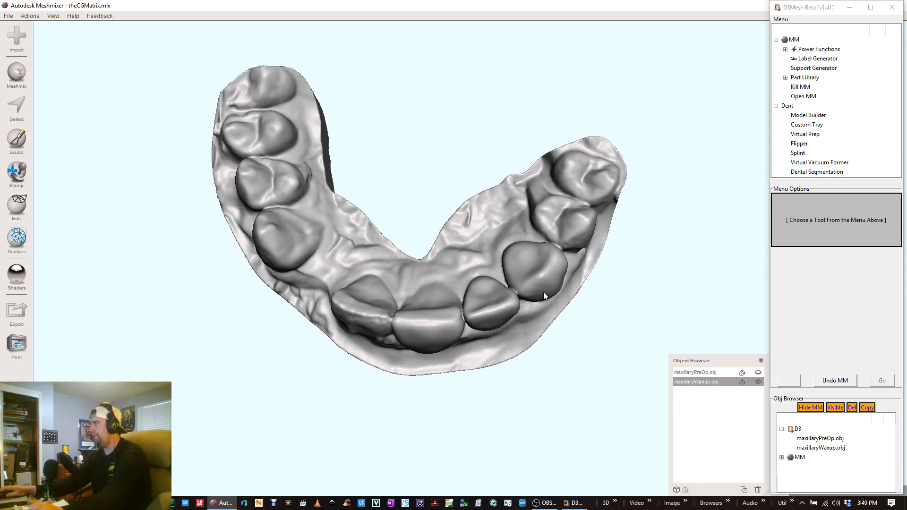
pyautogui.moveTo(542, 270); pyautogui.dragTo(487, 324, button='right')
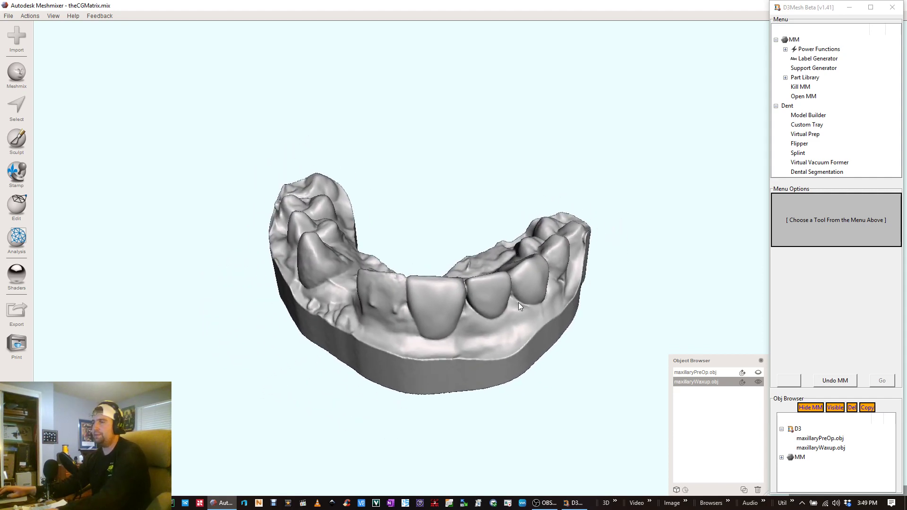
# Step: Start the Virtual Vacuum Former on the displayed maxillaryWaxup.obj model
pyautogui.moveTo(502, 272); pyautogui.dragTo(543, 238, button='right')
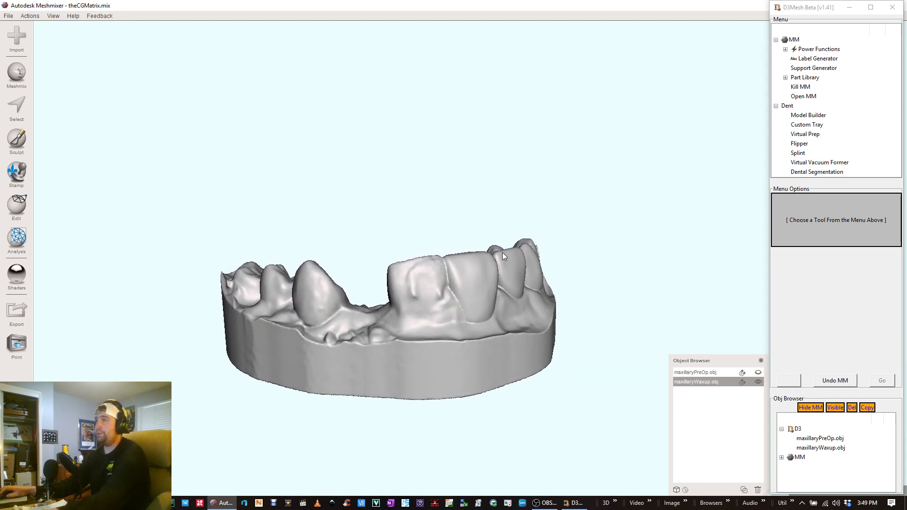
pyautogui.moveTo(432, 281); pyautogui.dragTo(431, 301, button='right')
pyautogui.moveTo(505, 308); pyautogui.dragTo(593, 302, button='right')
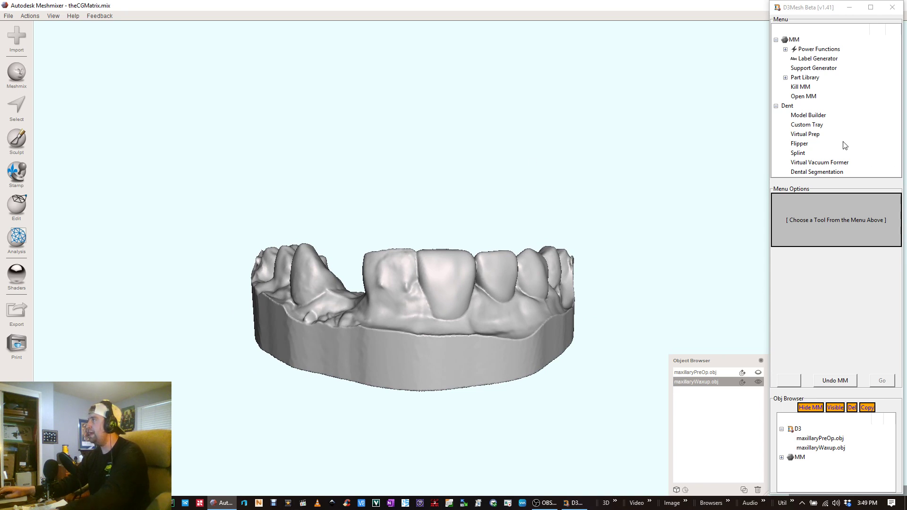
pyautogui.click(817, 163)
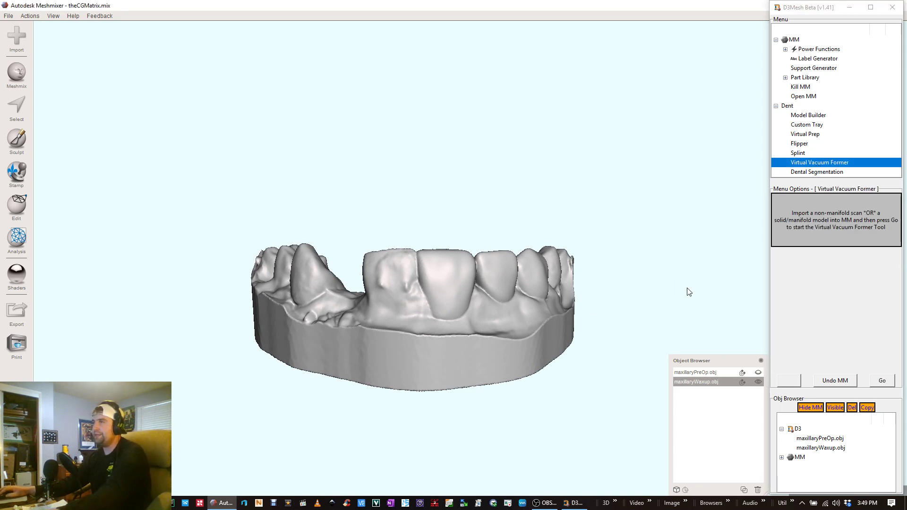
pyautogui.click(882, 379)
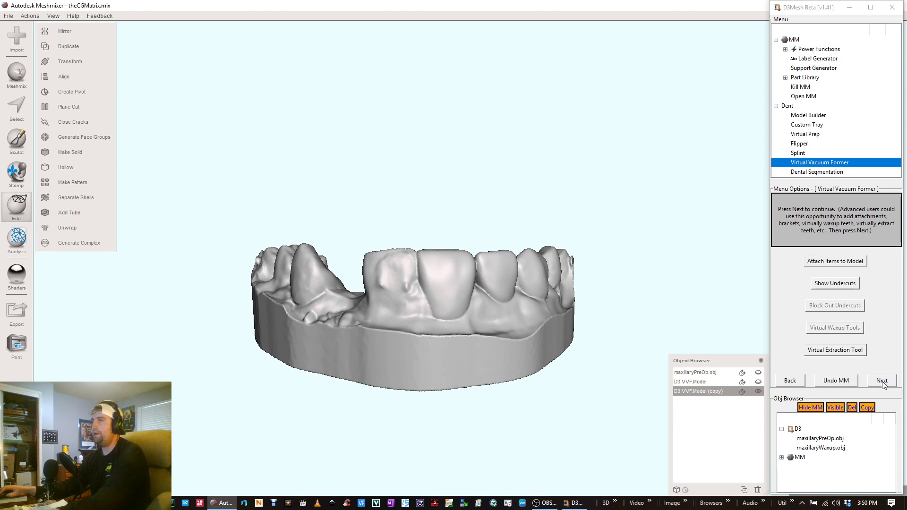
# Step: Examine the vacuum former's model copy from the biting surfaces and the front, considering the Virtual Waxup Tools option
pyautogui.moveTo(455, 333); pyautogui.dragTo(525, 382, button='right')
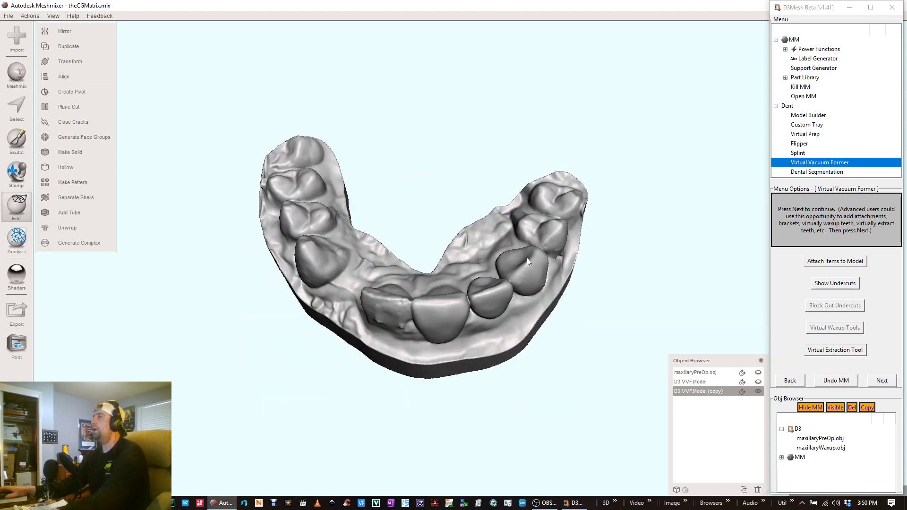
pyautogui.moveTo(528, 261); pyautogui.dragTo(518, 278, button='right')
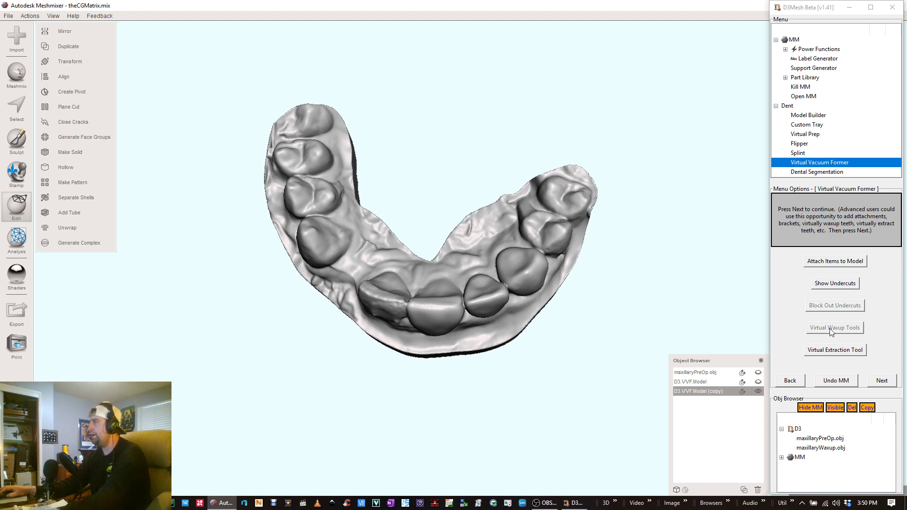
pyautogui.click(842, 328)
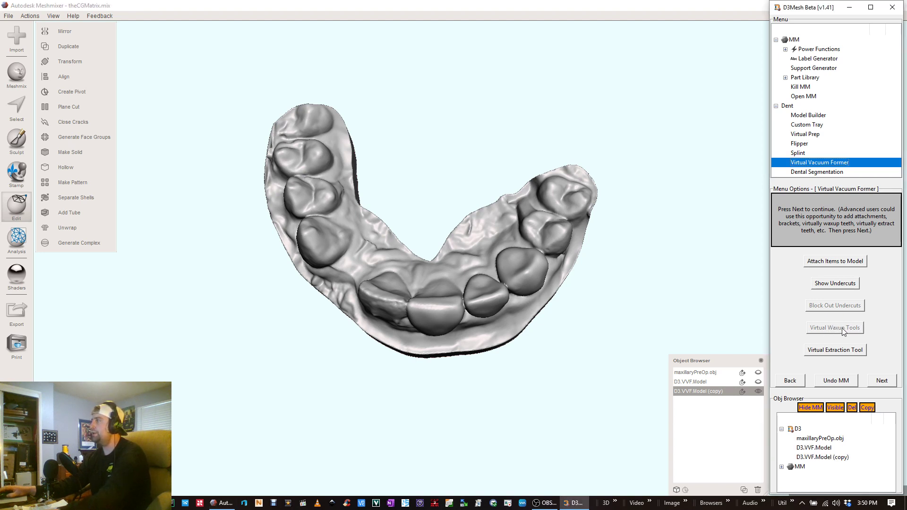
pyautogui.moveTo(380, 243); pyautogui.dragTo(418, 137, button='right')
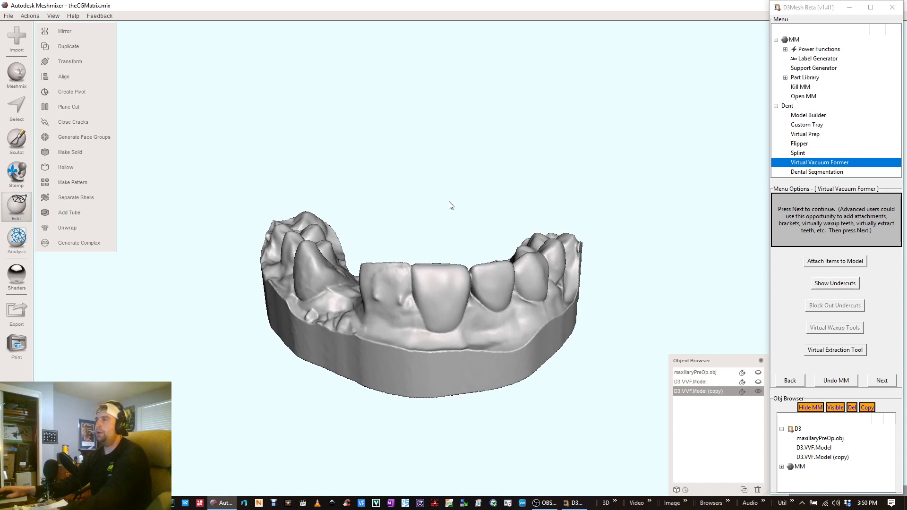
pyautogui.moveTo(494, 199); pyautogui.dragTo(496, 297, button='right')
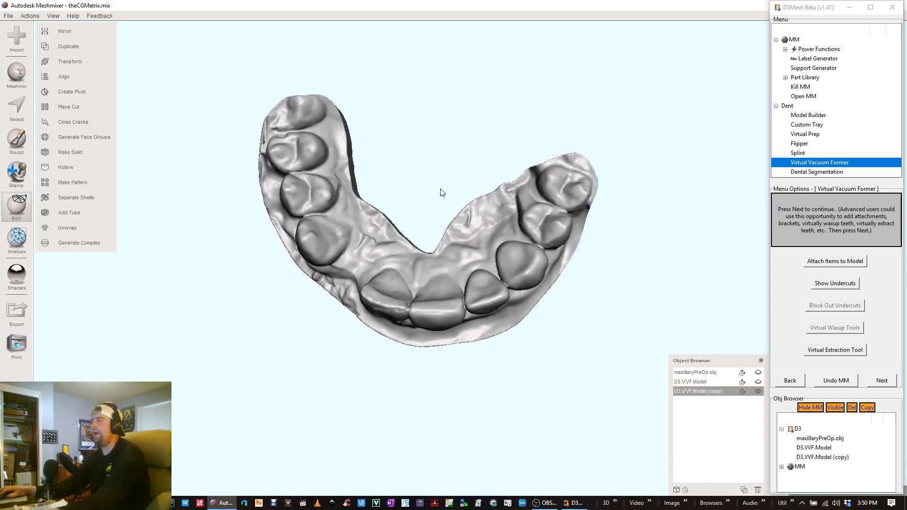
pyautogui.moveTo(592, 256); pyautogui.dragTo(447, 123, button='right')
pyautogui.moveTo(433, 202); pyautogui.dragTo(492, 306, button='right')
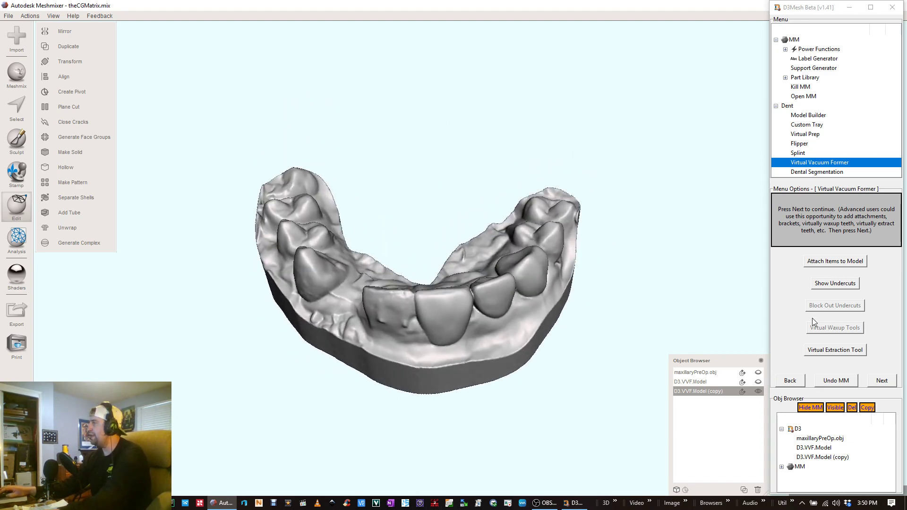
pyautogui.moveTo(412, 155); pyautogui.dragTo(430, 192, button='right')
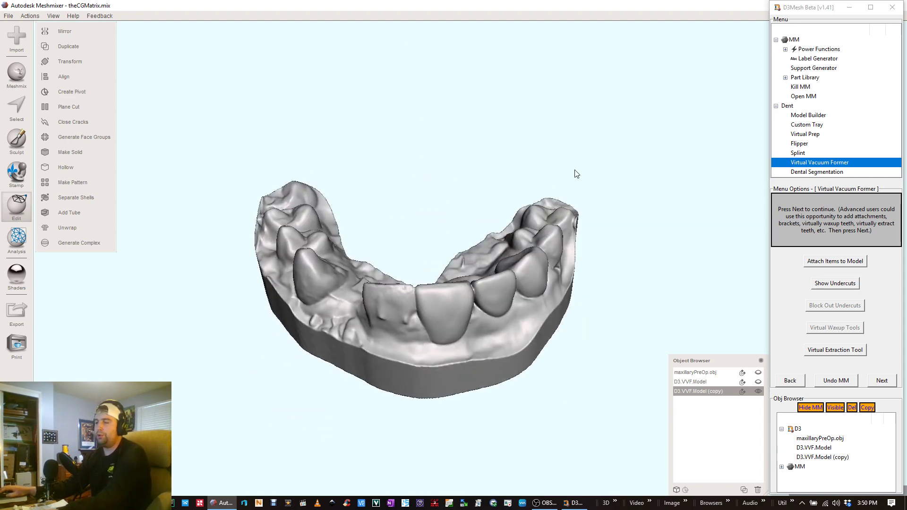
pyautogui.moveTo(557, 182); pyautogui.dragTo(533, 222, button='right')
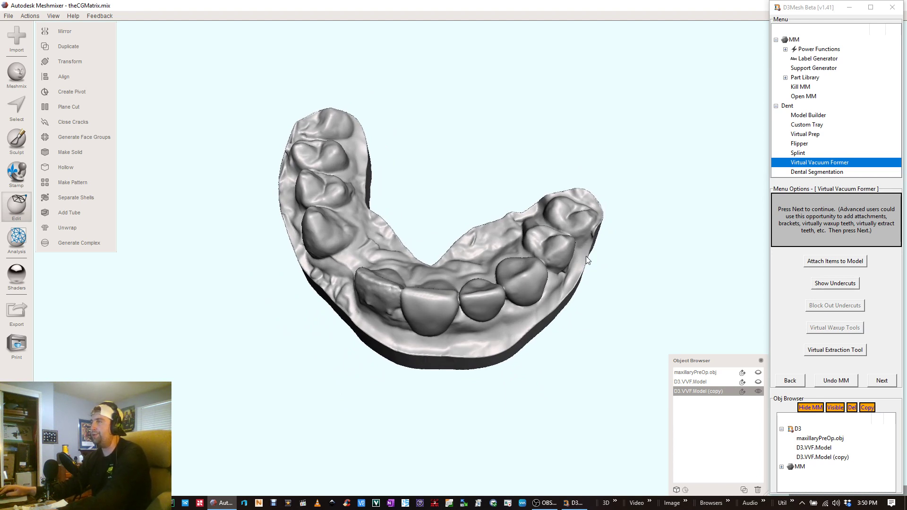
pyautogui.moveTo(589, 230); pyautogui.dragTo(604, 194, button='right')
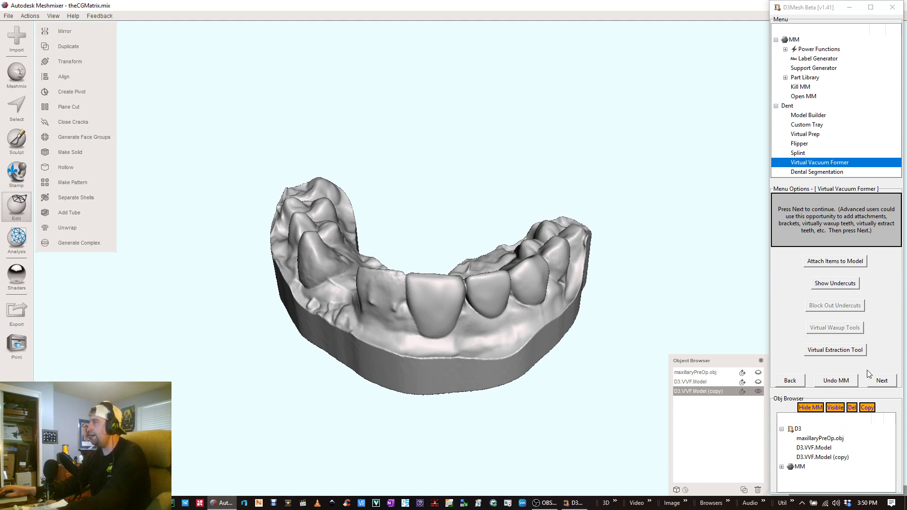
# Step: Advance the Virtual Vacuum Former to its appliance border outline stage, hiding and restoring the D3Mesh window during processing
pyautogui.click(888, 381)
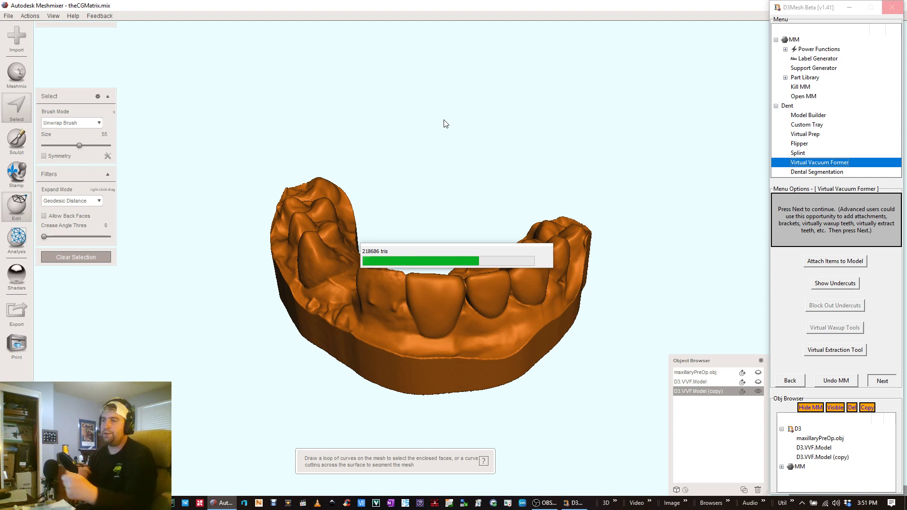
pyautogui.click(850, 9)
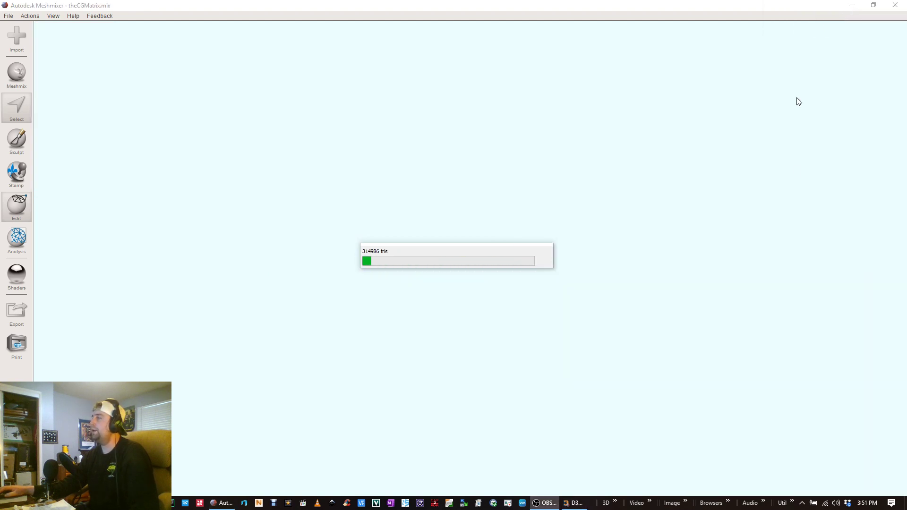
pyautogui.click(572, 503)
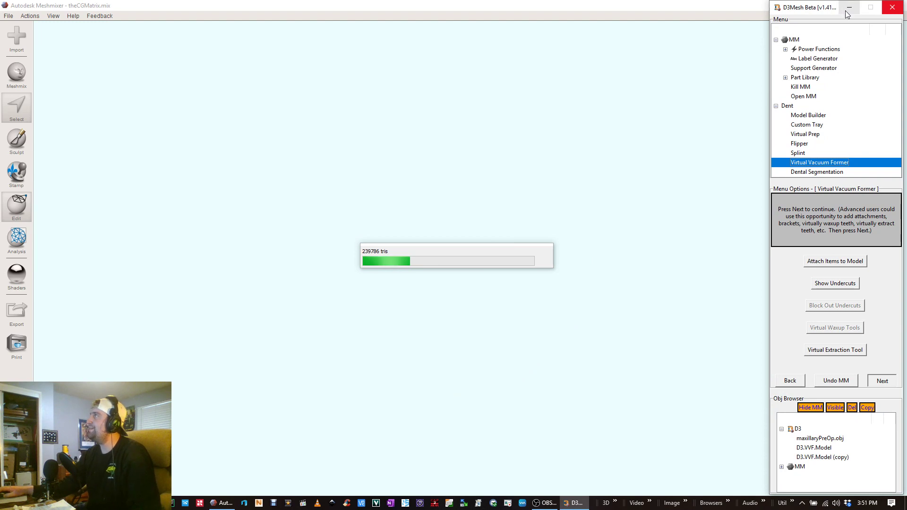
pyautogui.click(848, 10)
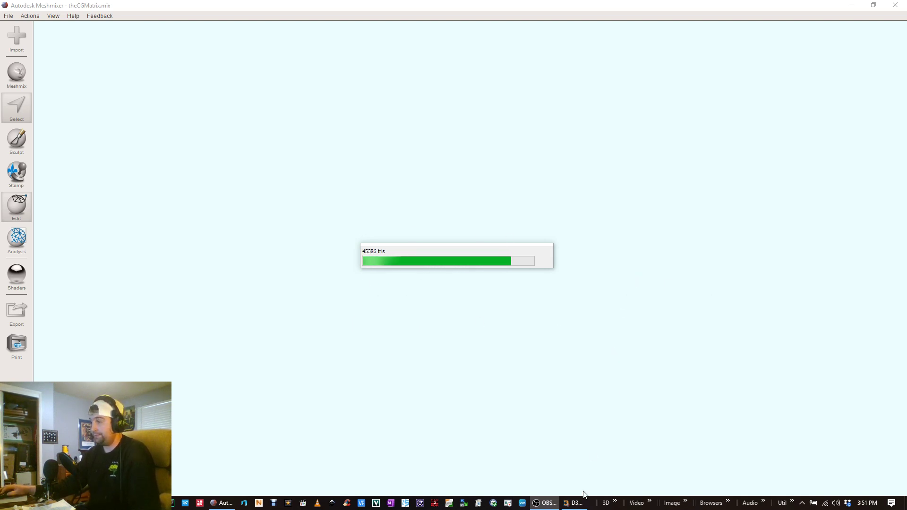
pyautogui.click(575, 504)
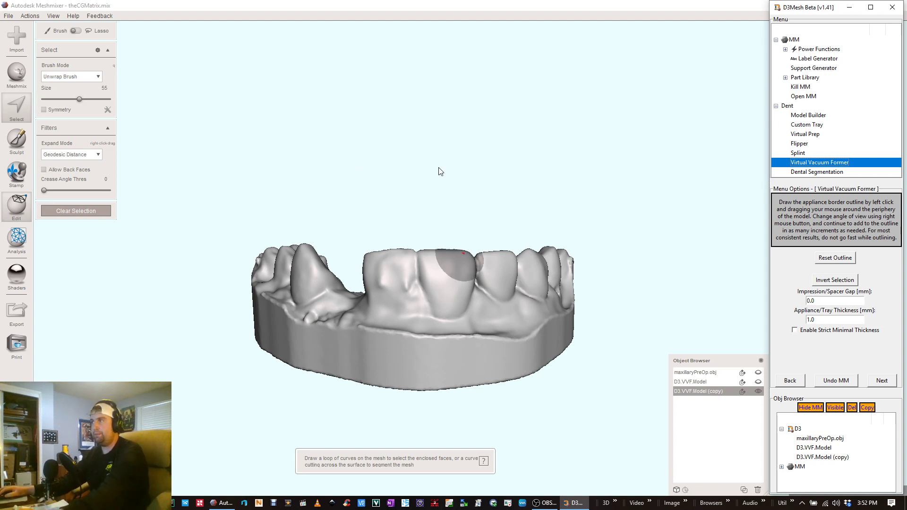
# Step: View the model from its biting surfaces and the front, and reset the appliance border outline
pyautogui.moveTo(490, 173); pyautogui.dragTo(625, 230, button='right')
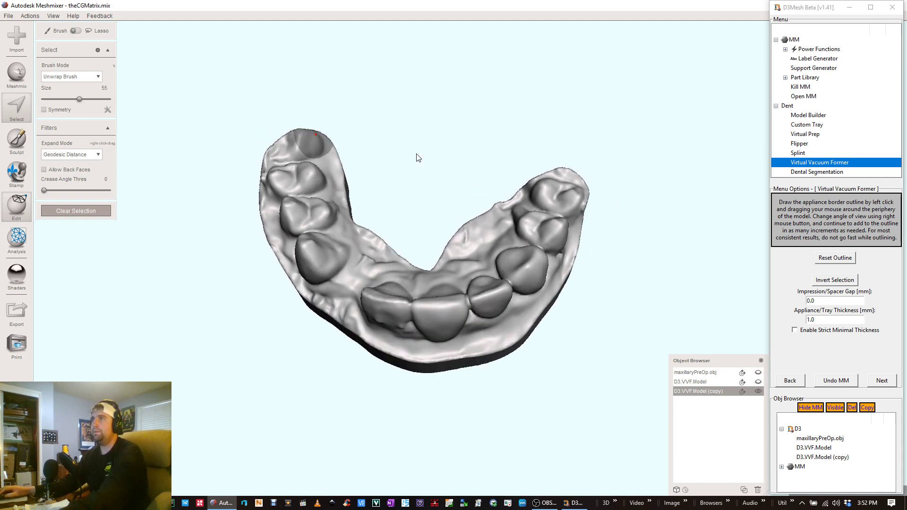
pyautogui.moveTo(433, 159); pyautogui.dragTo(538, 144, button='right')
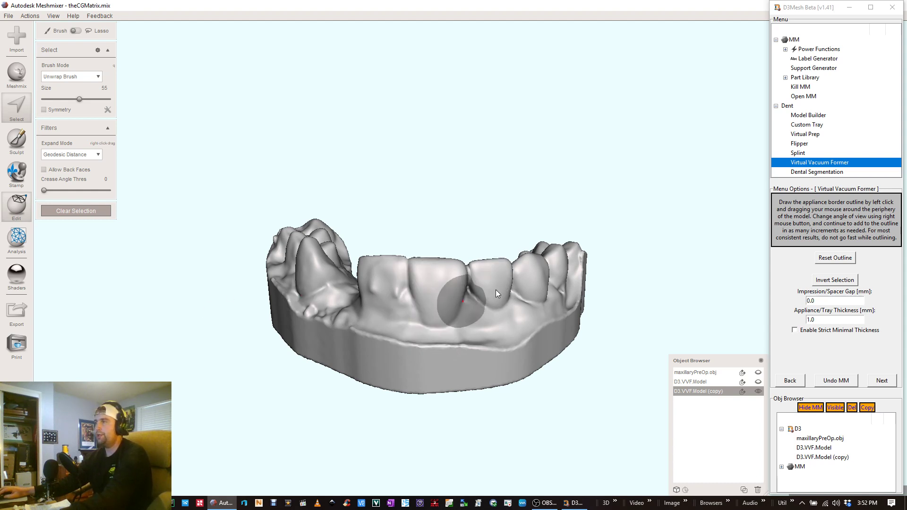
pyautogui.click(837, 258)
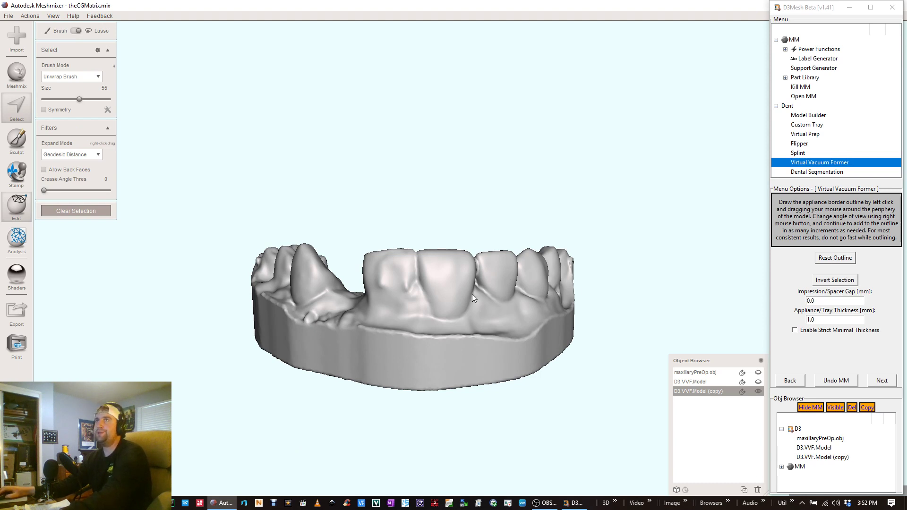
# Step: Inspect the arch's teeth and gum margins from the front, both sides and the palatal side to plan the appliance border
pyautogui.moveTo(473, 296); pyautogui.dragTo(575, 392, button='right')
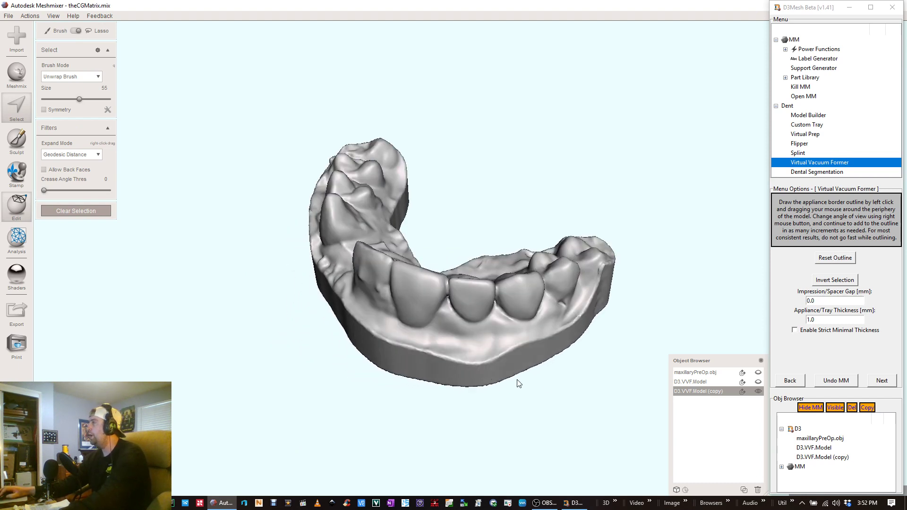
pyautogui.moveTo(477, 357); pyautogui.dragTo(514, 357, button='right')
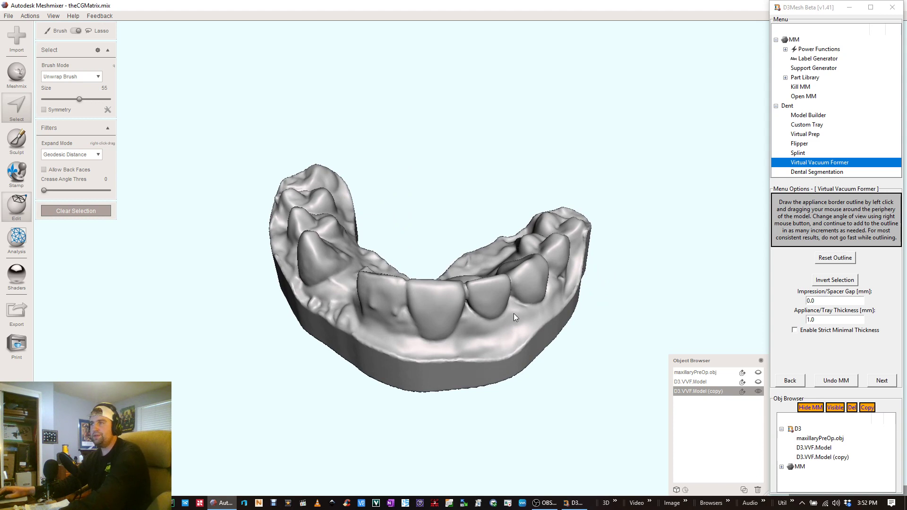
pyautogui.moveTo(416, 296); pyautogui.dragTo(423, 342, button='right')
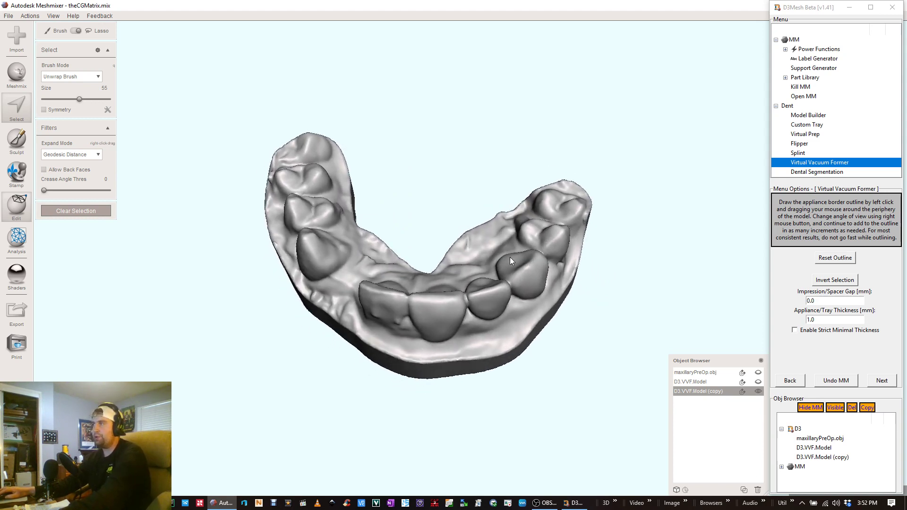
pyautogui.moveTo(435, 312); pyautogui.dragTo(181, 420, button='right')
pyautogui.moveTo(586, 252); pyautogui.dragTo(508, 297, button='right')
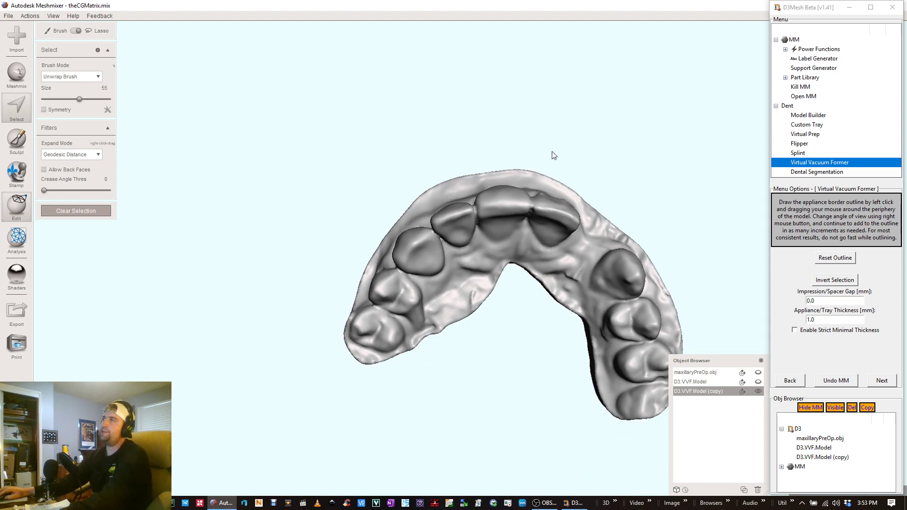
pyautogui.moveTo(537, 141); pyautogui.dragTo(490, 239, button='right')
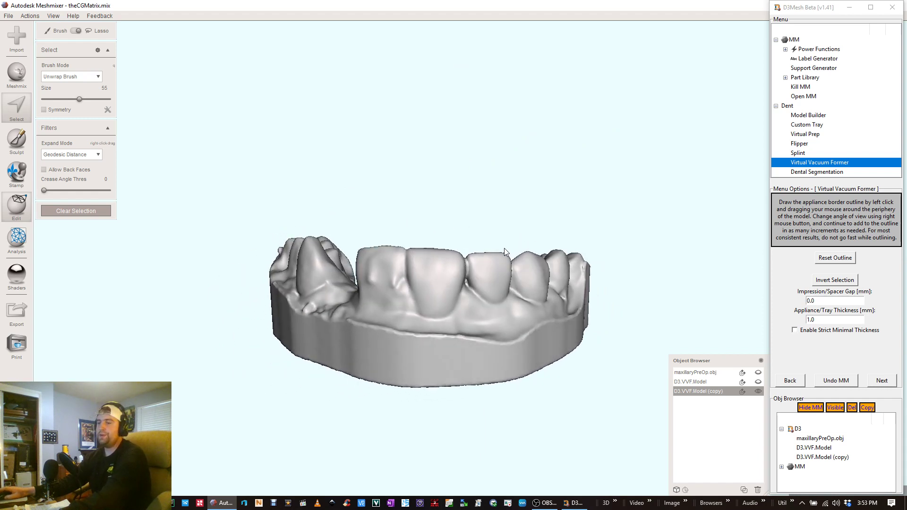
pyautogui.moveTo(458, 323); pyautogui.dragTo(506, 287, button='right')
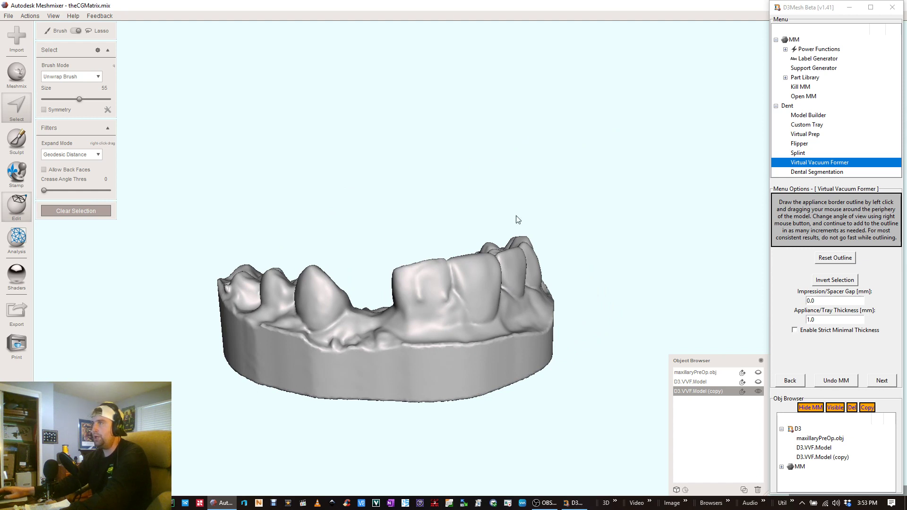
pyautogui.moveTo(519, 220); pyautogui.dragTo(402, 277, button='right')
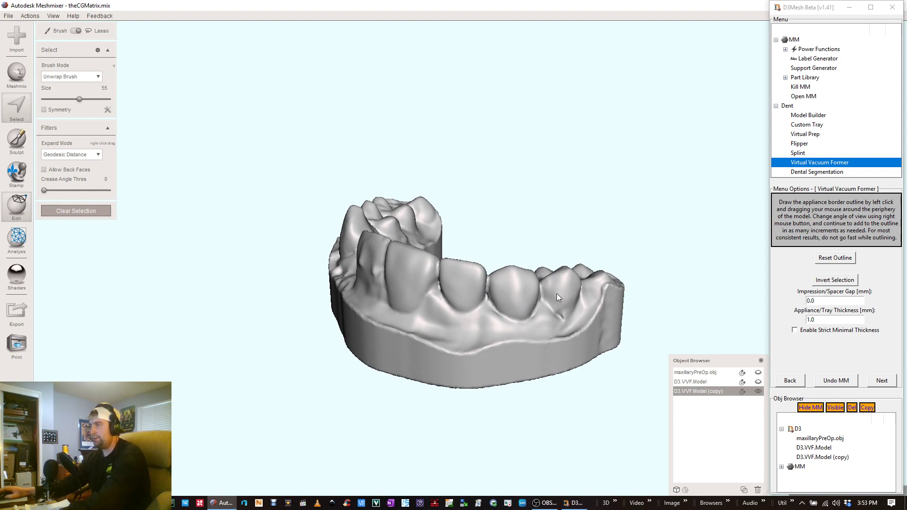
pyautogui.moveTo(504, 308); pyautogui.dragTo(513, 285, button='right')
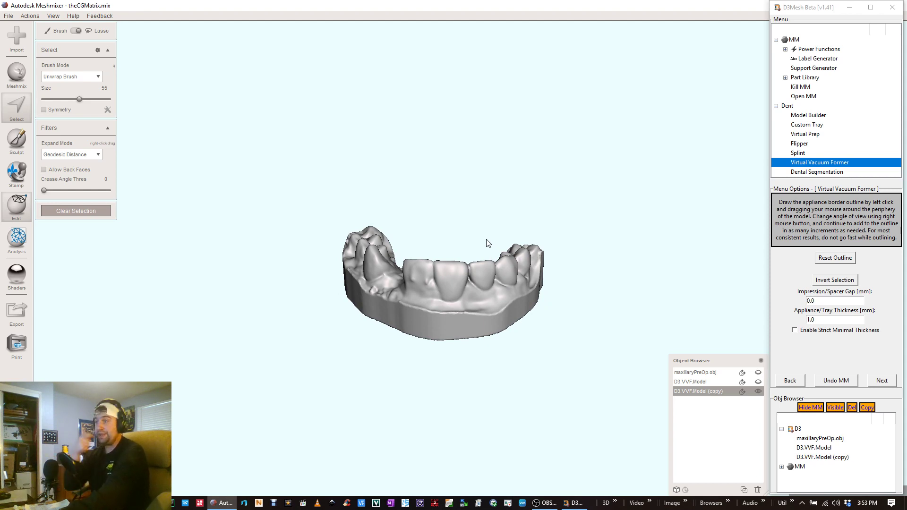
pyautogui.moveTo(482, 230); pyautogui.dragTo(465, 290, button='right')
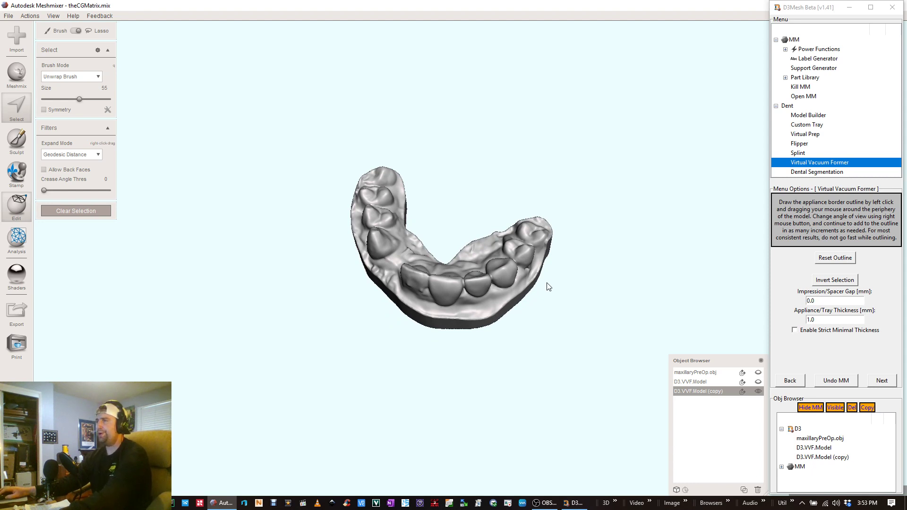
pyautogui.moveTo(510, 276); pyautogui.dragTo(508, 247, button='right')
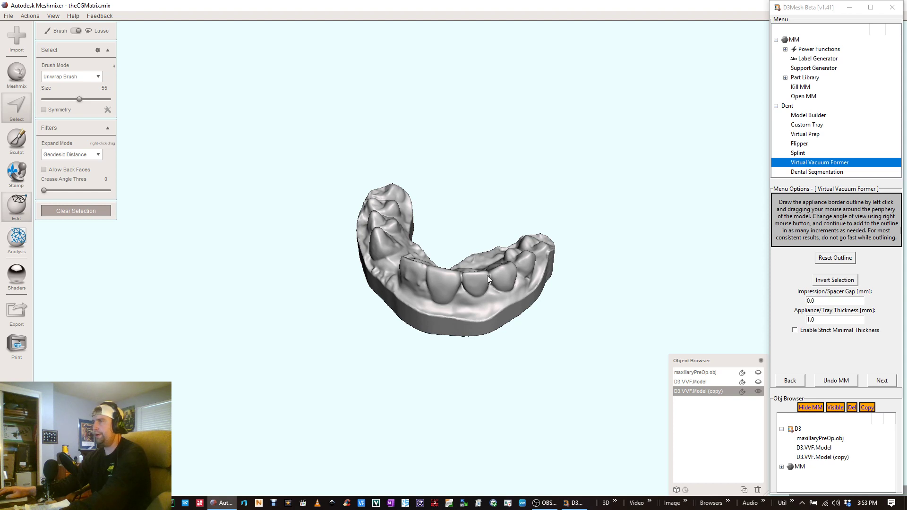
pyautogui.moveTo(486, 276); pyautogui.dragTo(526, 295, button='right')
pyautogui.scroll(2, 507, 286)
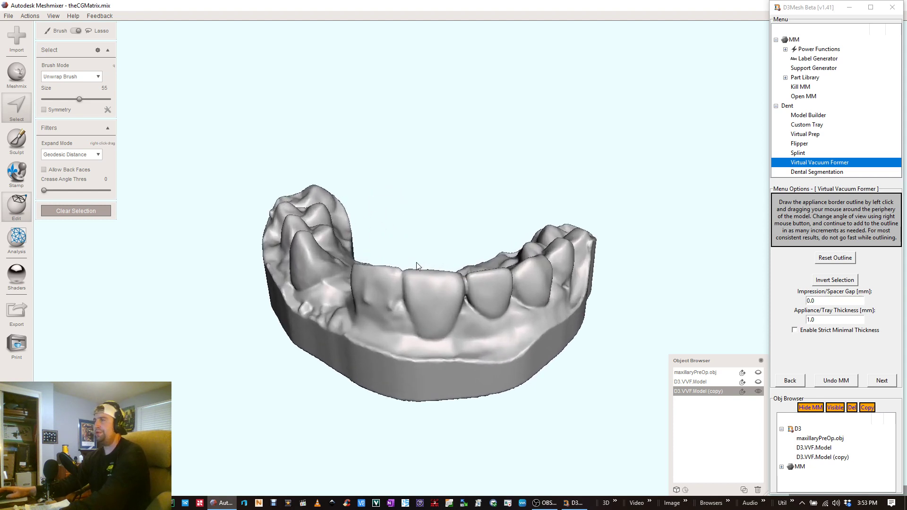
# Step: Set the Unwrap Brush size to 70 for outlining the appliance over the arch's biting surfaces
pyautogui.moveTo(414, 273); pyautogui.dragTo(430, 290, button='right')
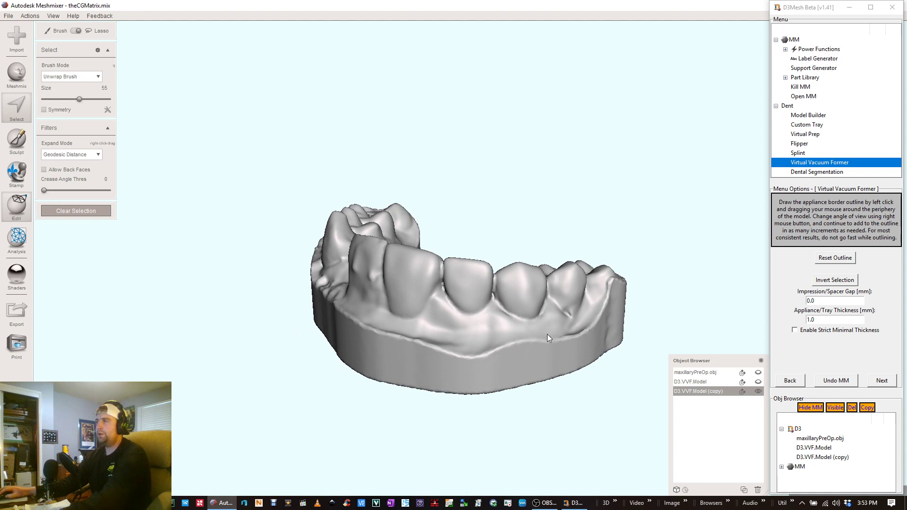
pyautogui.moveTo(546, 333); pyautogui.dragTo(537, 425, button='right')
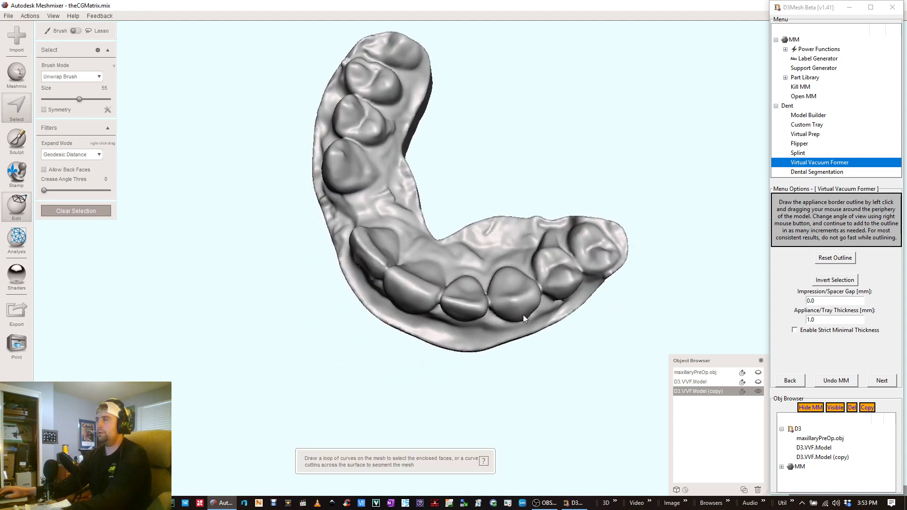
pyautogui.scroll(3, 513, 297)
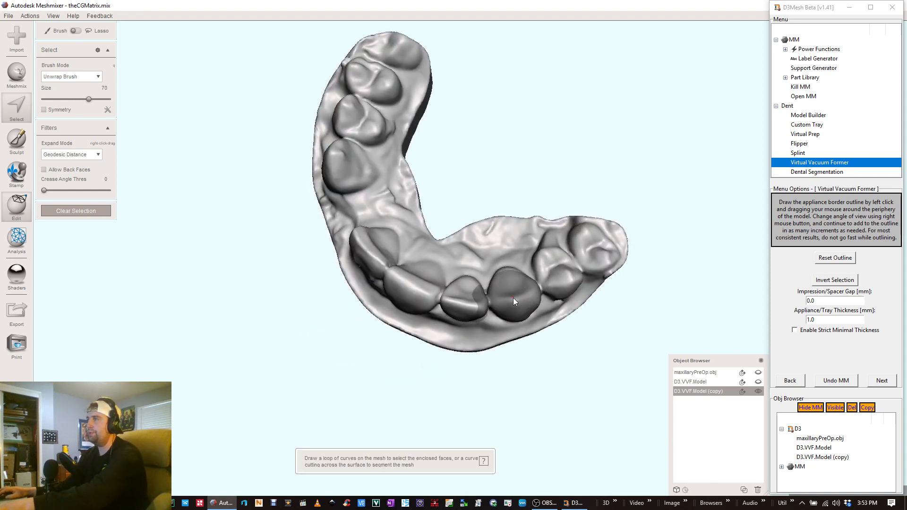
pyautogui.scroll(5, 513, 297)
pyautogui.moveTo(513, 297)
pyautogui.mouseDown()
pyautogui.moveTo(455, 294)
pyautogui.moveTo(393, 257)
pyautogui.moveTo(385, 279)
pyautogui.mouseUp()
pyautogui.moveTo(492, 299)
pyautogui.mouseDown(button='right')
pyautogui.moveTo(508, 349)
pyautogui.moveTo(448, 316)
pyautogui.moveTo(457, 285)
pyautogui.moveTo(653, 306)
pyautogui.moveTo(625, 295)
pyautogui.mouseUp(button='right')
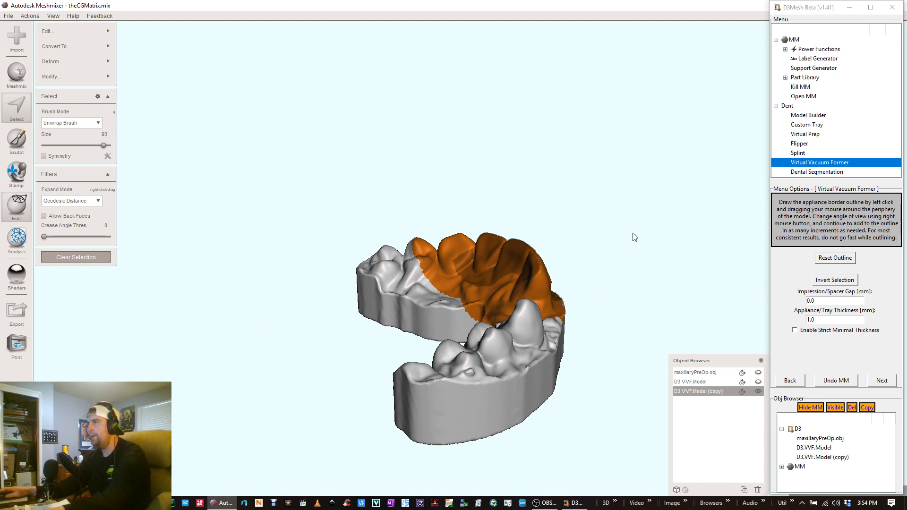
pyautogui.moveTo(579, 316); pyautogui.dragTo(597, 279, button='right')
pyautogui.click(835, 257)
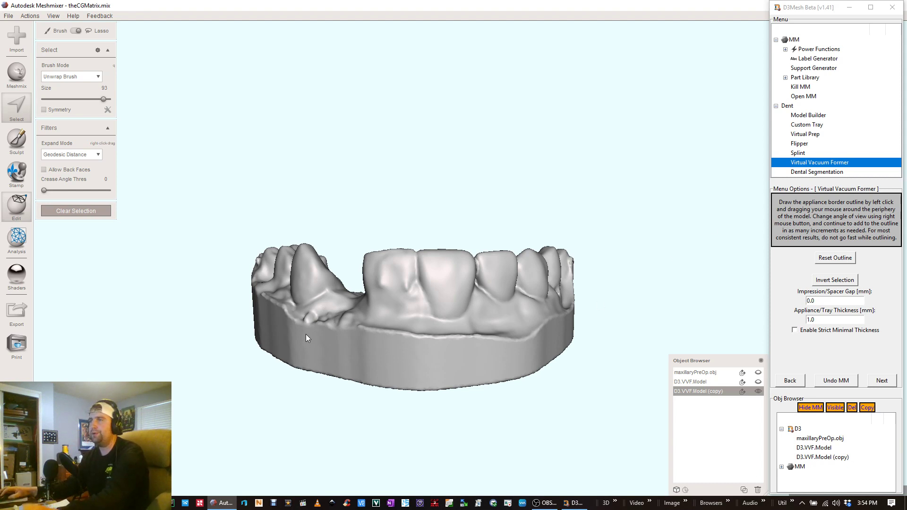
# Step: Draw the appliance border outline along the facial gum from the missing tooth's gap, past the front teeth, to the rearmost tooth
pyautogui.moveTo(305, 333); pyautogui.dragTo(304, 287, button='right')
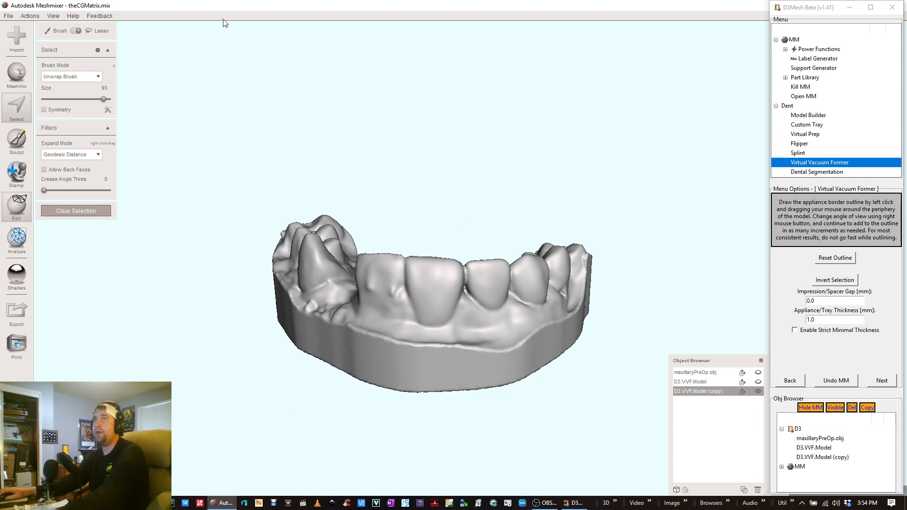
pyautogui.moveTo(389, 334); pyautogui.dragTo(412, 254, button='right')
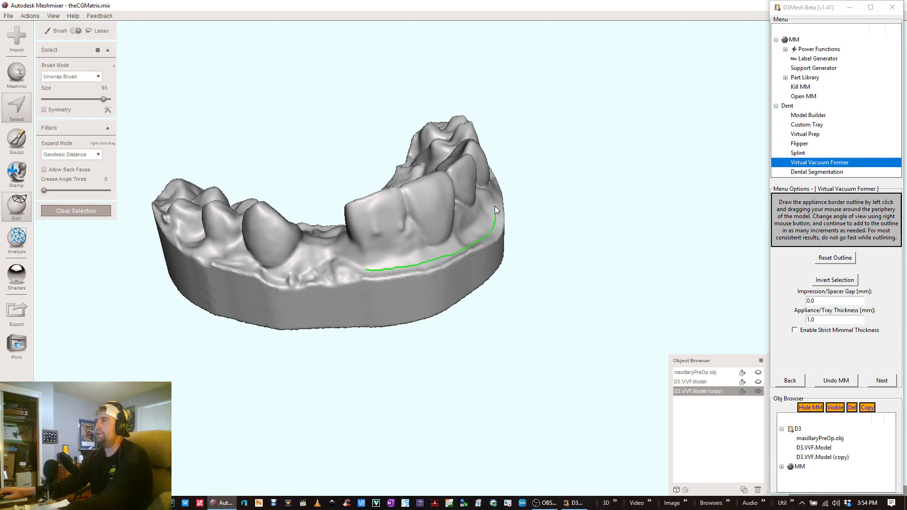
pyautogui.moveTo(494, 206); pyautogui.dragTo(376, 232, button='right')
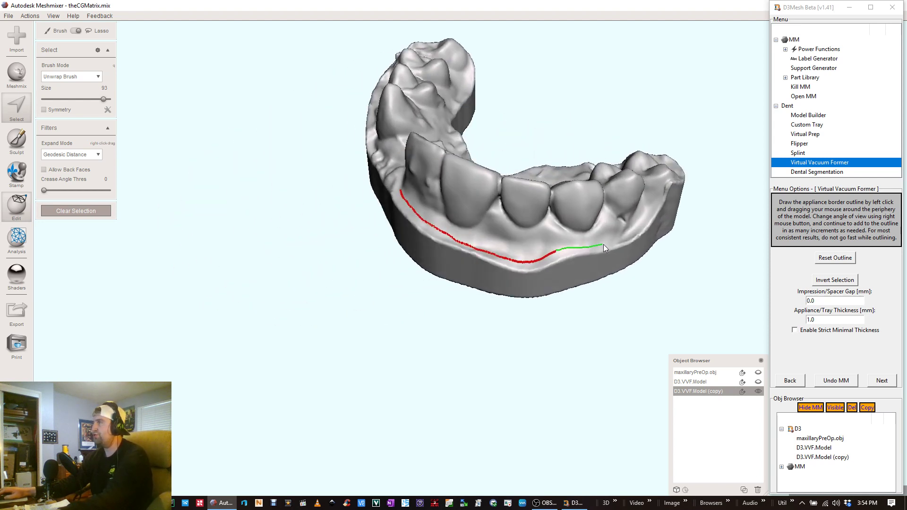
pyautogui.moveTo(624, 239); pyautogui.dragTo(632, 230)
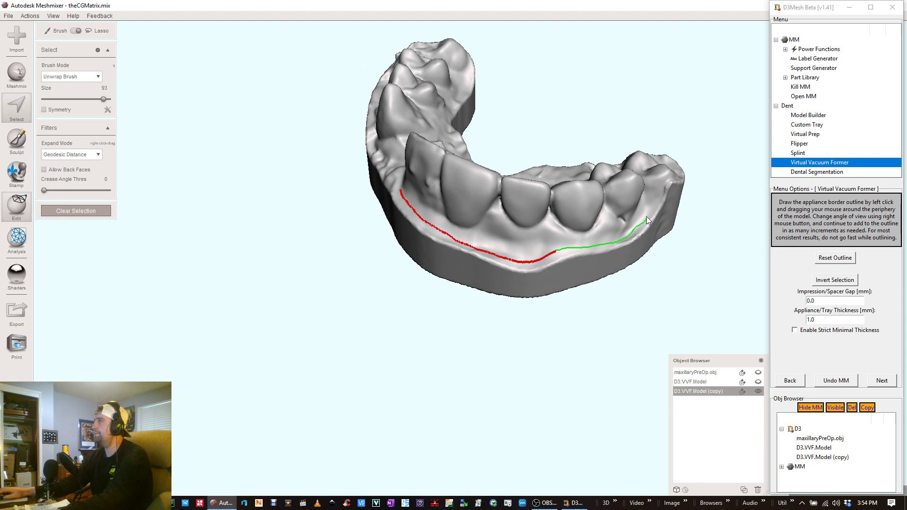
pyautogui.moveTo(662, 186); pyautogui.dragTo(504, 239, button='right')
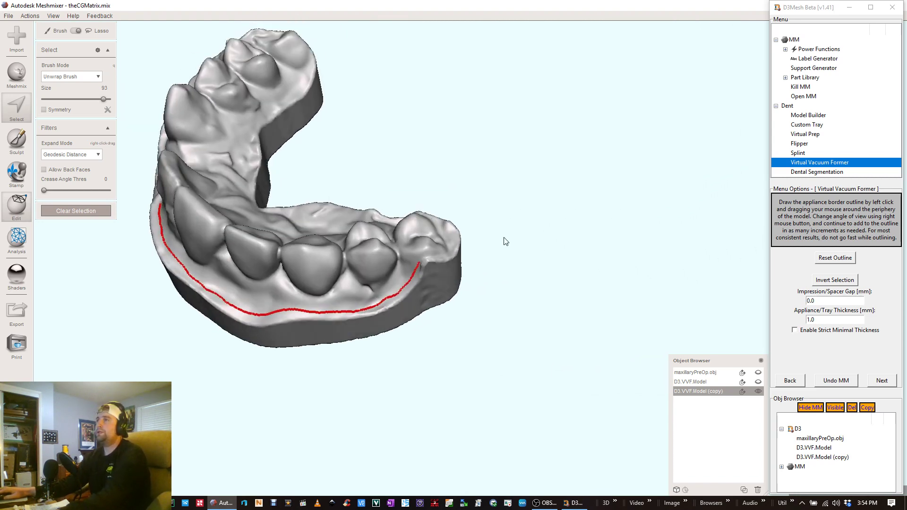
# Step: Continue the border outline from the facial gum across the biting surface of the rearmost tooth
pyautogui.moveTo(418, 267); pyautogui.dragTo(699, 355, button='right')
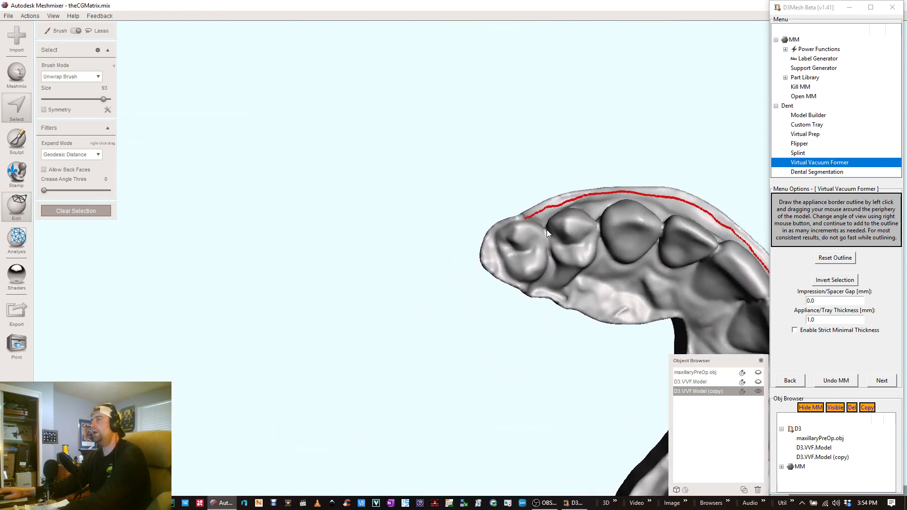
pyautogui.moveTo(546, 229); pyautogui.dragTo(617, 198, button='right')
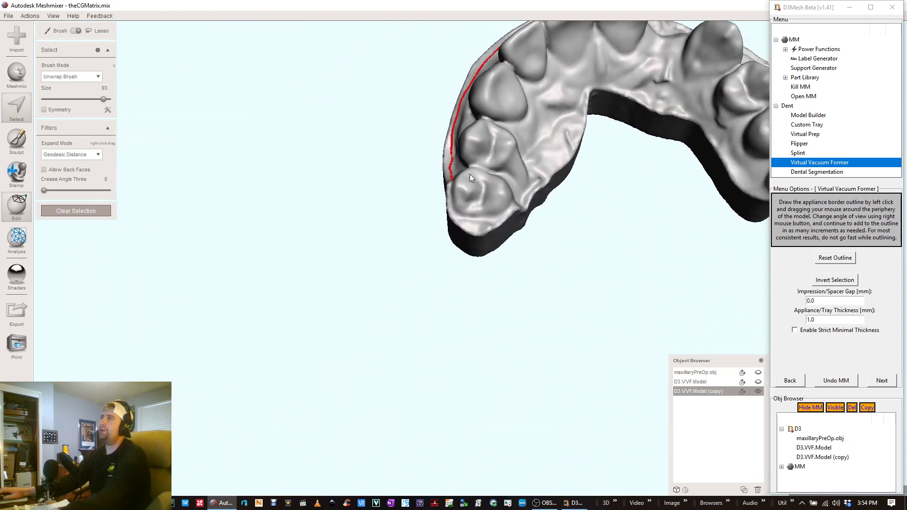
pyautogui.moveTo(465, 189); pyautogui.dragTo(487, 144, button='right')
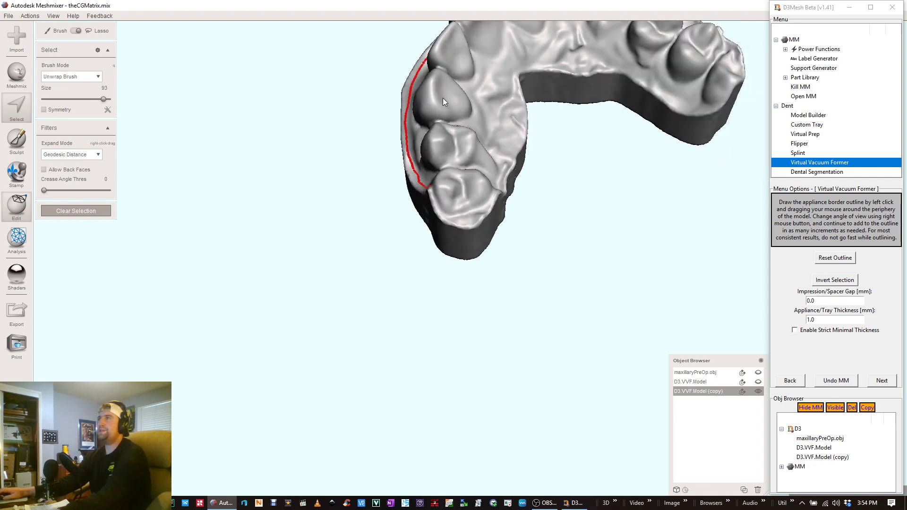
pyautogui.moveTo(435, 173); pyautogui.dragTo(436, 230, button='right')
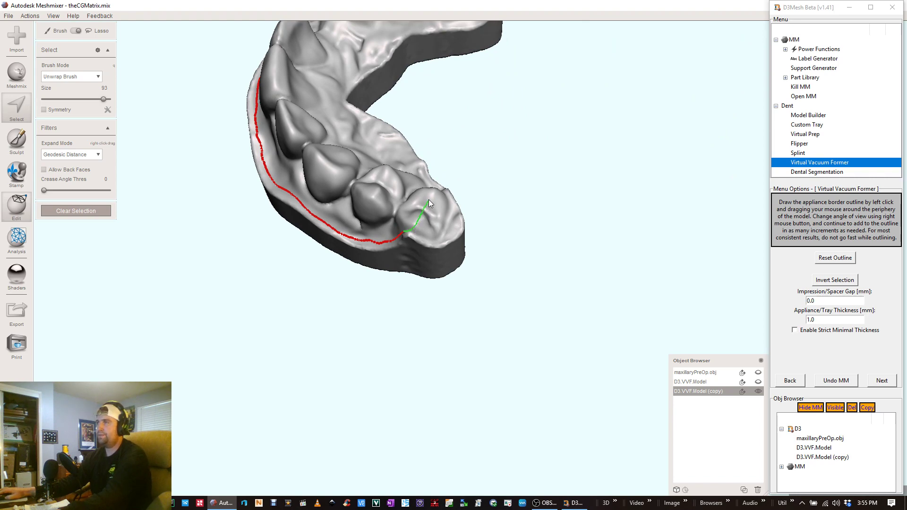
pyautogui.moveTo(429, 199); pyautogui.dragTo(435, 191)
pyautogui.moveTo(435, 191)
pyautogui.mouseDown(button='right')
pyautogui.moveTo(223, 231)
pyautogui.moveTo(201, 283)
pyautogui.mouseUp(button='right')
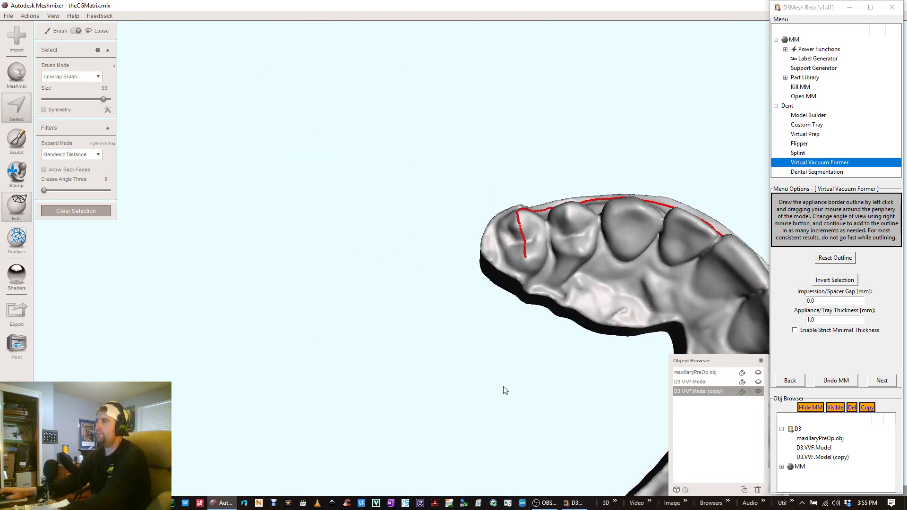
# Step: Extend the outline from the rearmost tooth along the palatal side behind the back teeth, redrawing the stretch beside the second tooth
pyautogui.moveTo(505, 390); pyautogui.dragTo(529, 235, button='right')
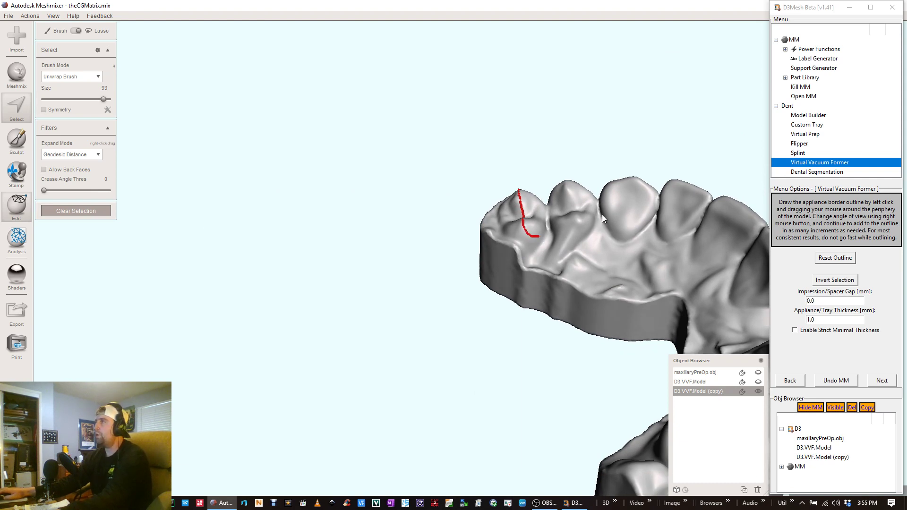
pyautogui.moveTo(602, 215); pyautogui.dragTo(627, 180, button='right')
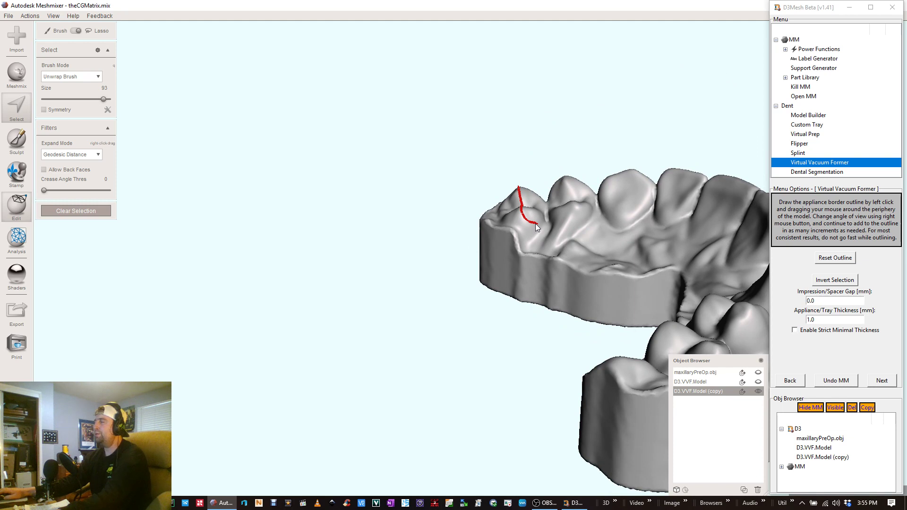
pyautogui.moveTo(535, 223); pyautogui.dragTo(619, 240, button='right')
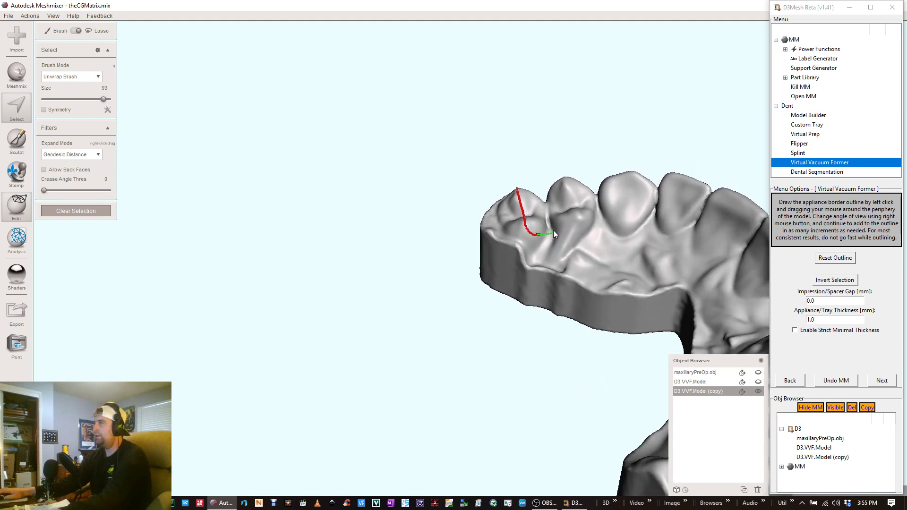
pyautogui.moveTo(553, 239); pyautogui.dragTo(583, 238)
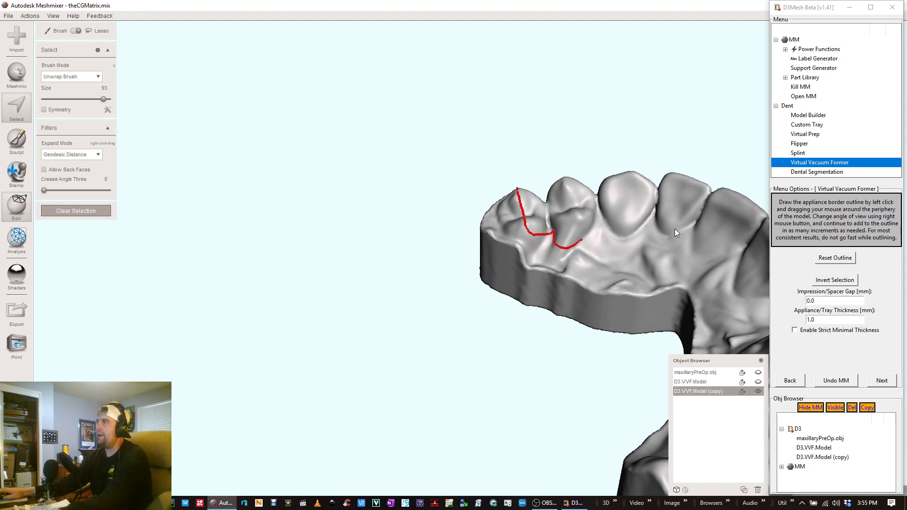
pyautogui.moveTo(632, 248); pyautogui.dragTo(531, 245, button='right')
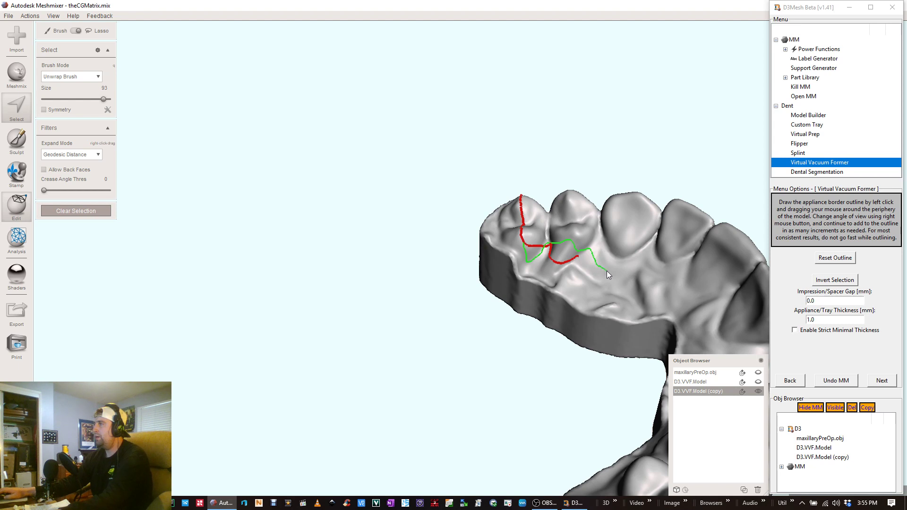
pyautogui.moveTo(642, 294)
pyautogui.mouseDown()
pyautogui.moveTo(681, 308)
pyautogui.moveTo(690, 325)
pyautogui.mouseUp()
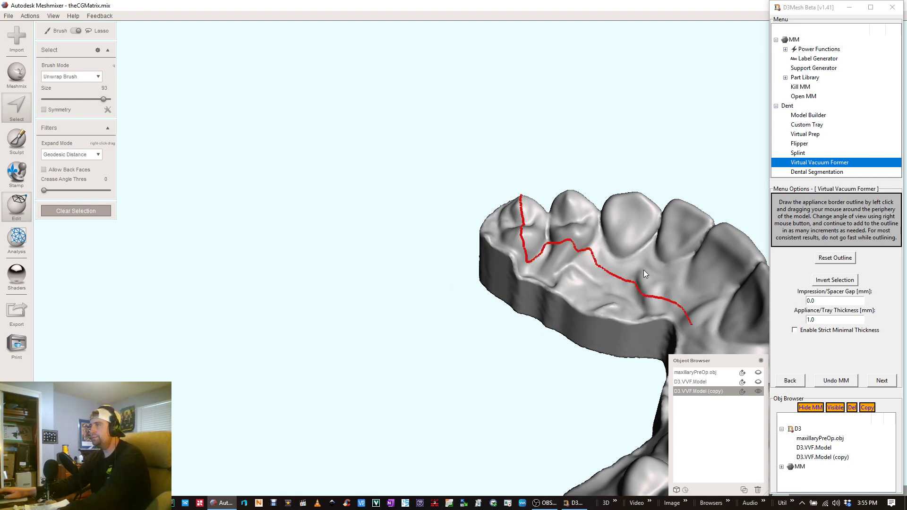
# Step: Redraw the palatal outline closer to the model's inner edge and carry it around to the opposite side's back teeth, crossing between the last two
pyautogui.moveTo(643, 270)
pyautogui.mouseDown(button='right')
pyautogui.moveTo(693, 240)
pyautogui.moveTo(727, 240)
pyautogui.moveTo(750, 286)
pyautogui.moveTo(667, 228)
pyautogui.moveTo(811, 284)
pyautogui.mouseUp(button='right')
pyautogui.moveTo(461, 98); pyautogui.dragTo(398, 186, button='right')
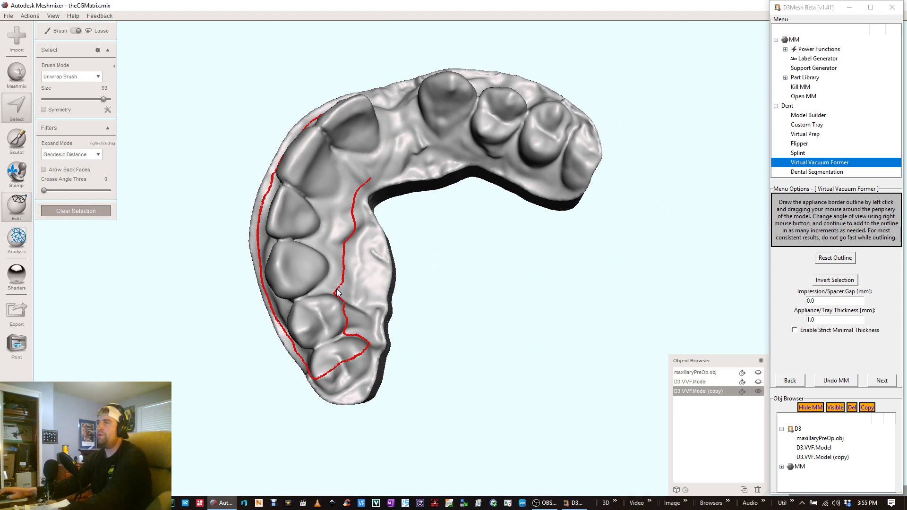
pyautogui.moveTo(336, 290); pyautogui.dragTo(347, 291)
pyautogui.moveTo(363, 204); pyautogui.dragTo(365, 188)
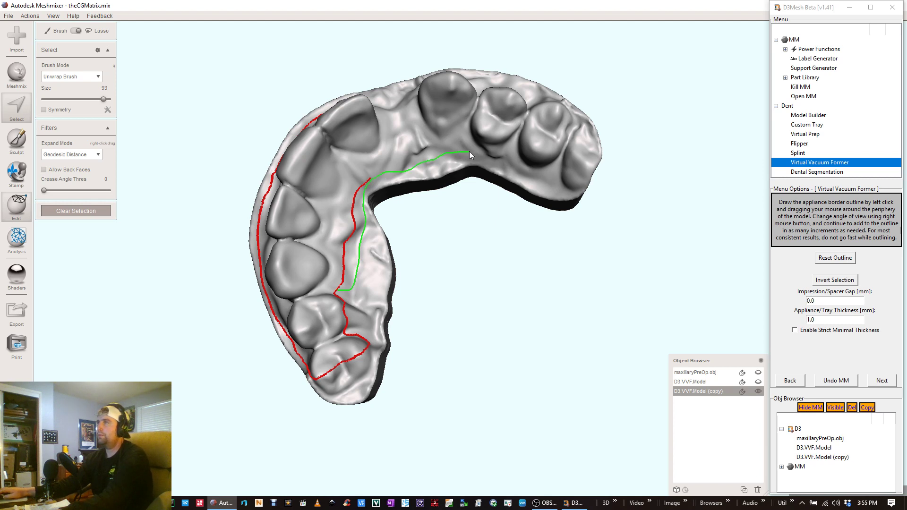
pyautogui.moveTo(517, 167)
pyautogui.mouseDown()
pyautogui.moveTo(543, 168)
pyautogui.moveTo(558, 155)
pyautogui.moveTo(572, 118)
pyautogui.mouseUp()
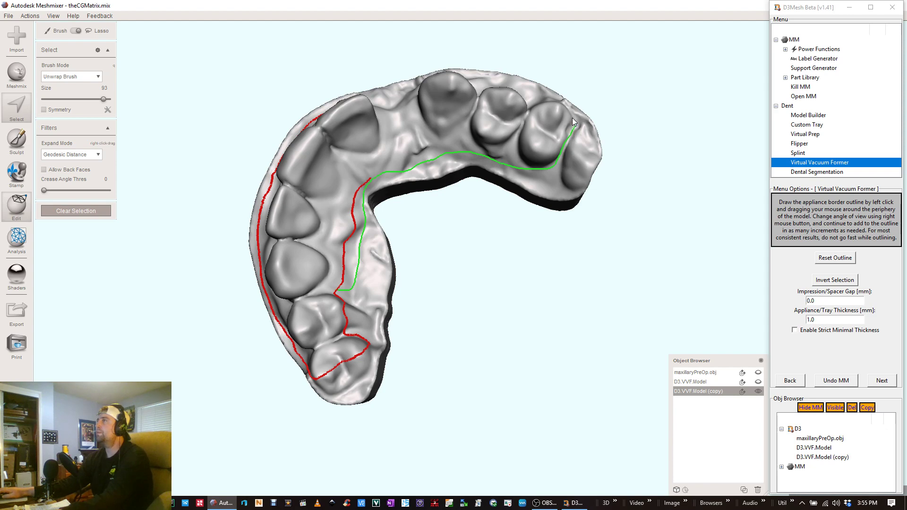
# Step: Close the border outline along the opposite side's facial gum back to its start and check the enclosed selection from several angles
pyautogui.moveTo(572, 118); pyautogui.dragTo(450, 407, button='right')
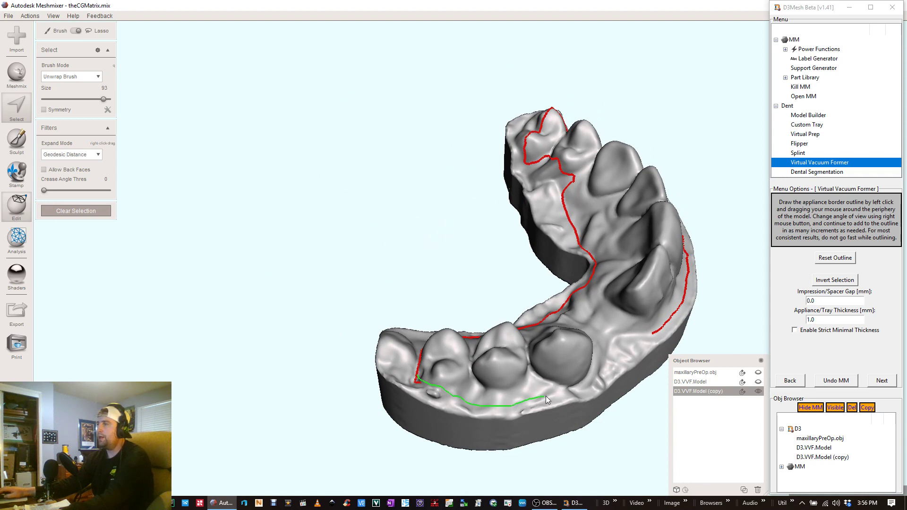
pyautogui.moveTo(559, 400); pyautogui.dragTo(560, 399)
pyautogui.moveTo(559, 400); pyautogui.dragTo(345, 283, button='right')
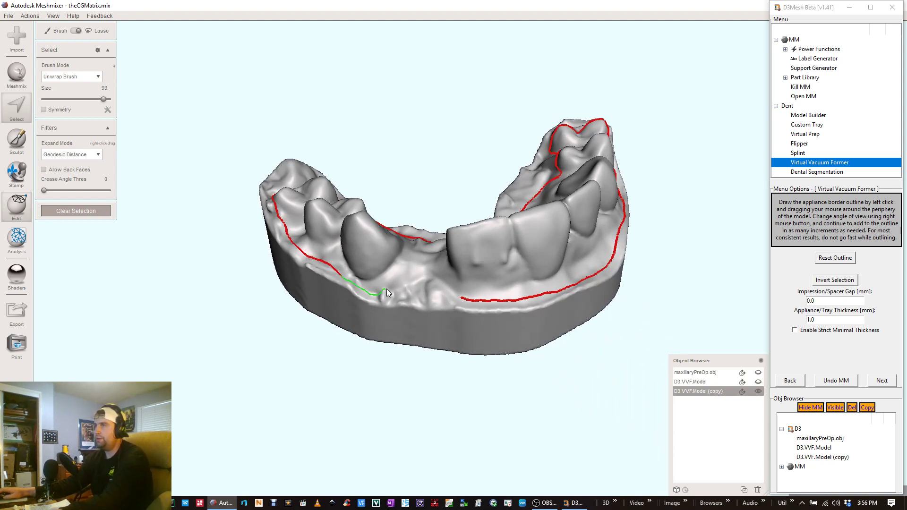
pyautogui.moveTo(414, 295); pyautogui.dragTo(468, 303)
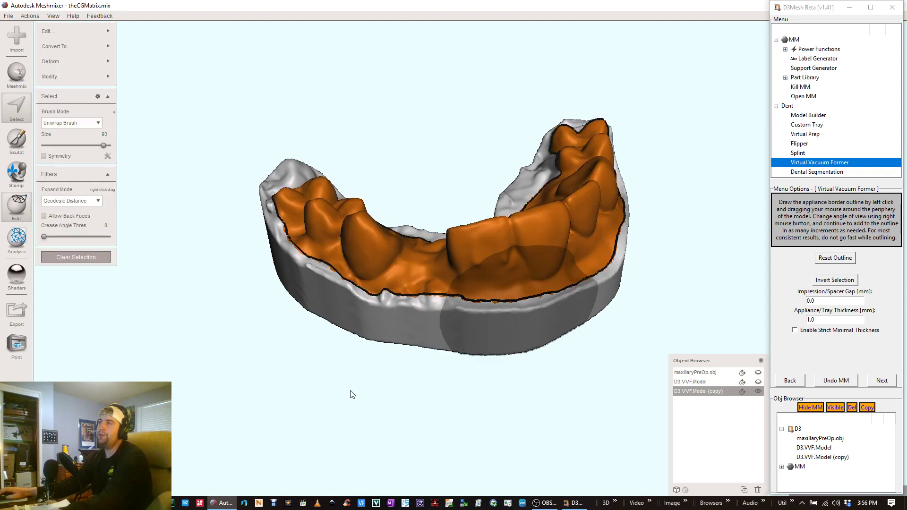
pyautogui.moveTo(352, 394); pyautogui.dragTo(248, 371, button='right')
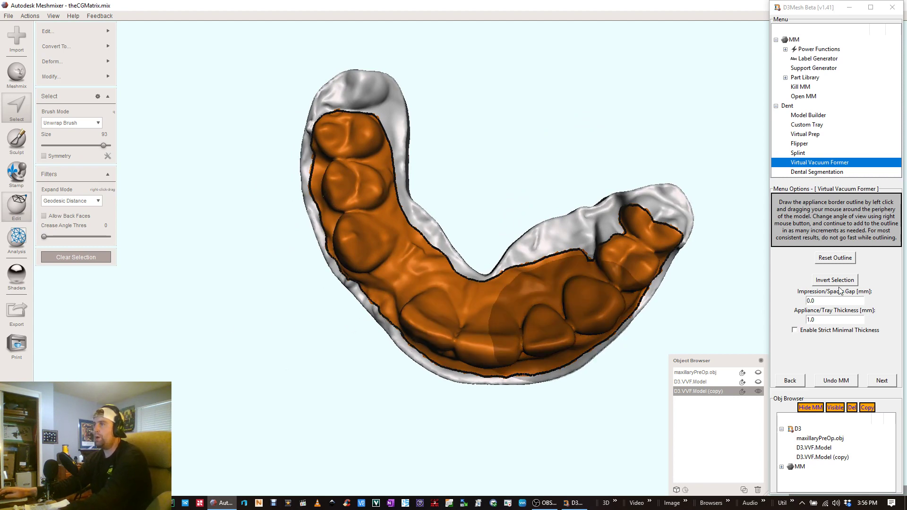
pyautogui.moveTo(537, 342); pyautogui.dragTo(599, 261, button='right')
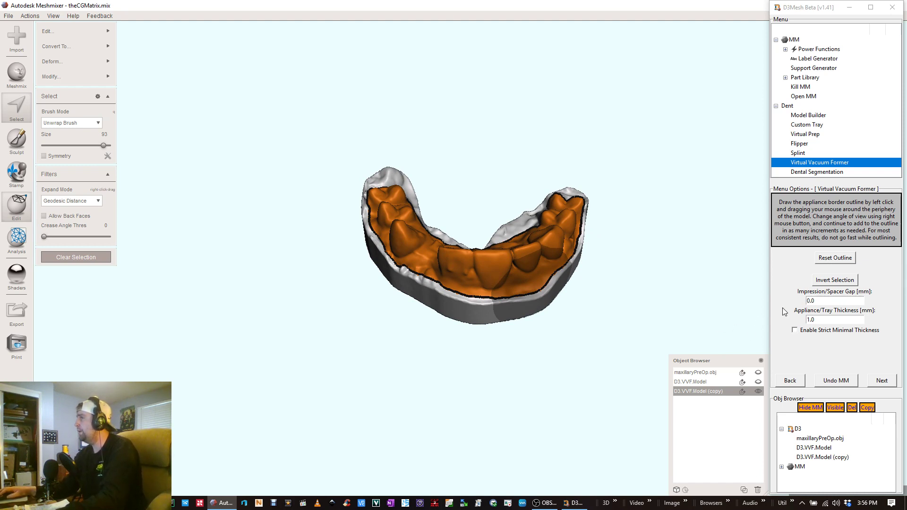
# Step: Set the appliance thickness to 2.0 mm, briefly trying 1.7 mm, and review the outlined area from above and the front
pyautogui.click(842, 320)
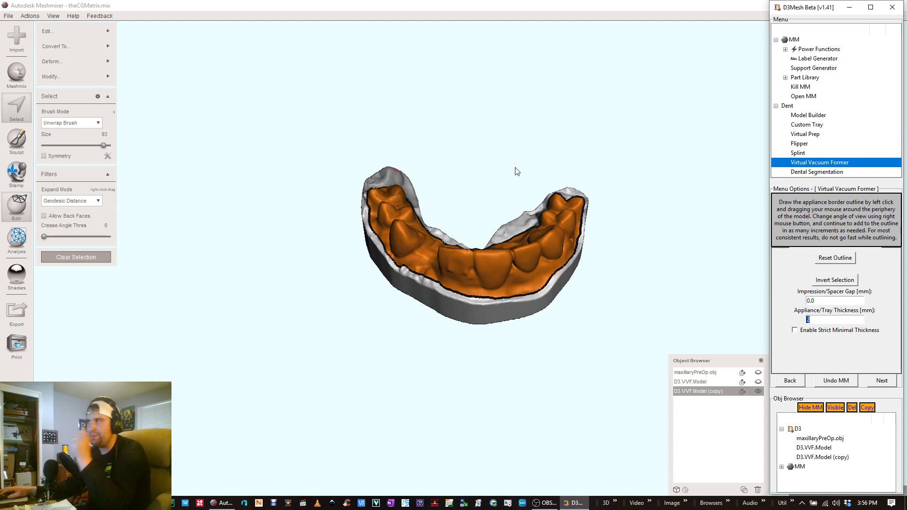
pyautogui.moveTo(704, 222); pyautogui.dragTo(614, 200, button='right')
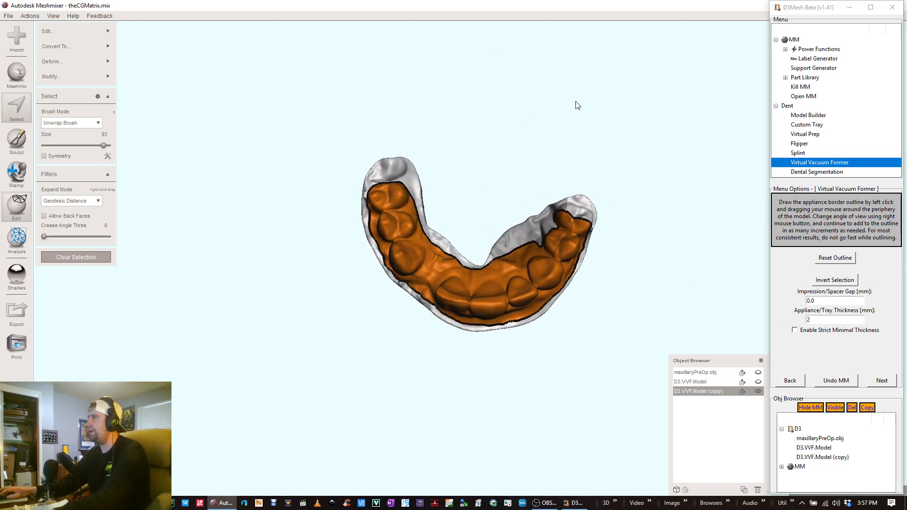
pyautogui.scroll(5, 583, 162)
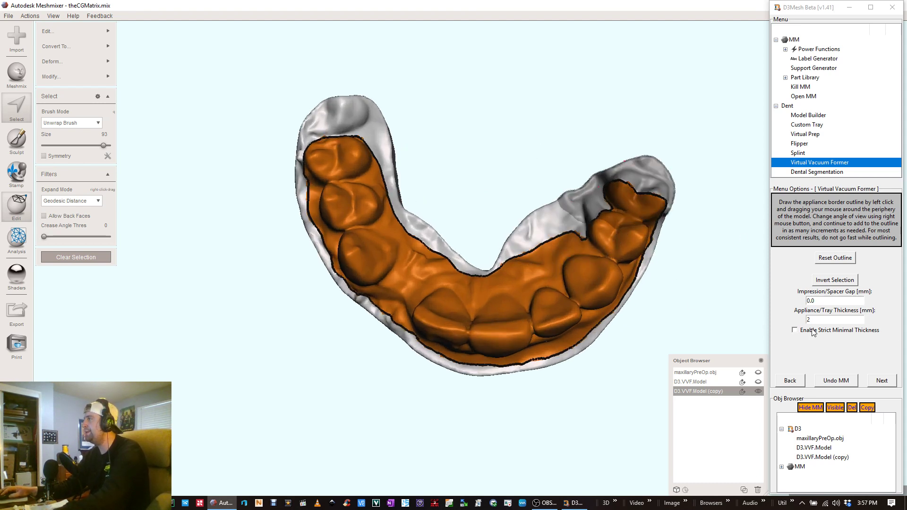
pyautogui.moveTo(817, 319); pyautogui.dragTo(785, 317)
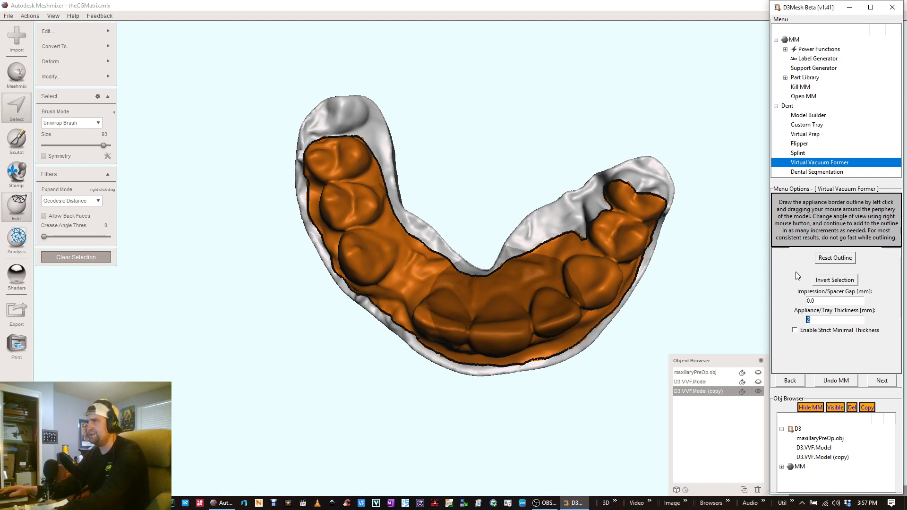
pyautogui.click(816, 320)
pyautogui.doubleClick(821, 319)
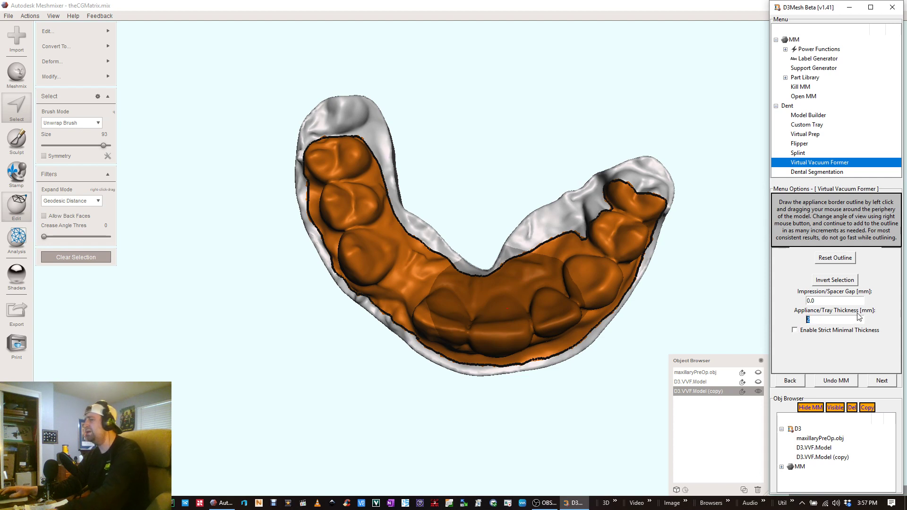
pyautogui.write('1.7')
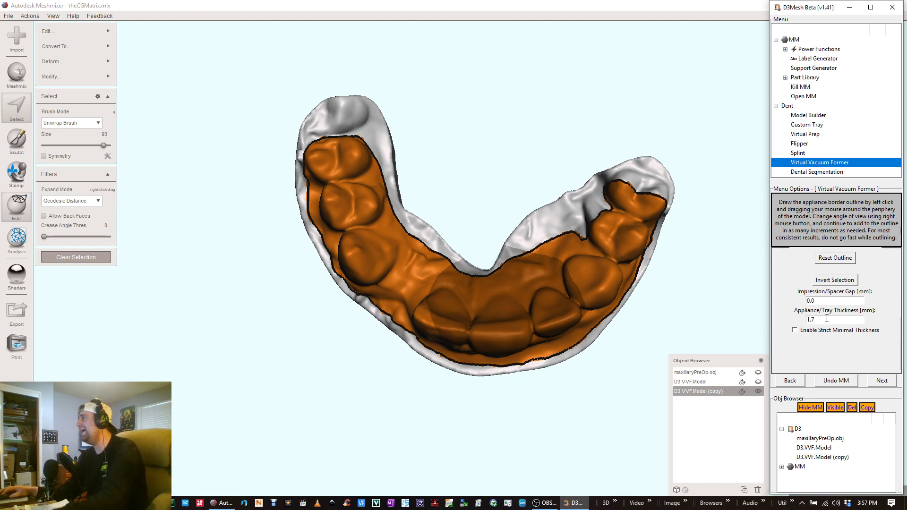
pyautogui.write('2')
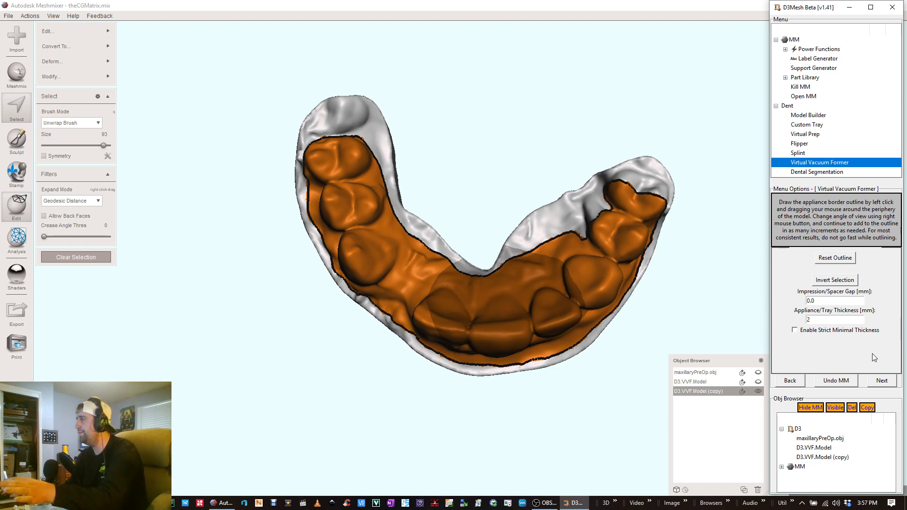
pyautogui.write('.0')
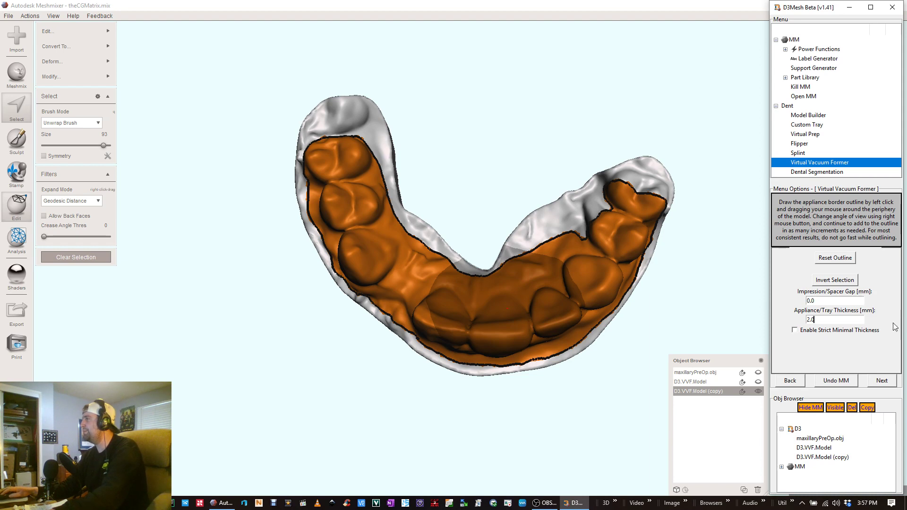
pyautogui.moveTo(510, 313); pyautogui.dragTo(626, 218, button='right')
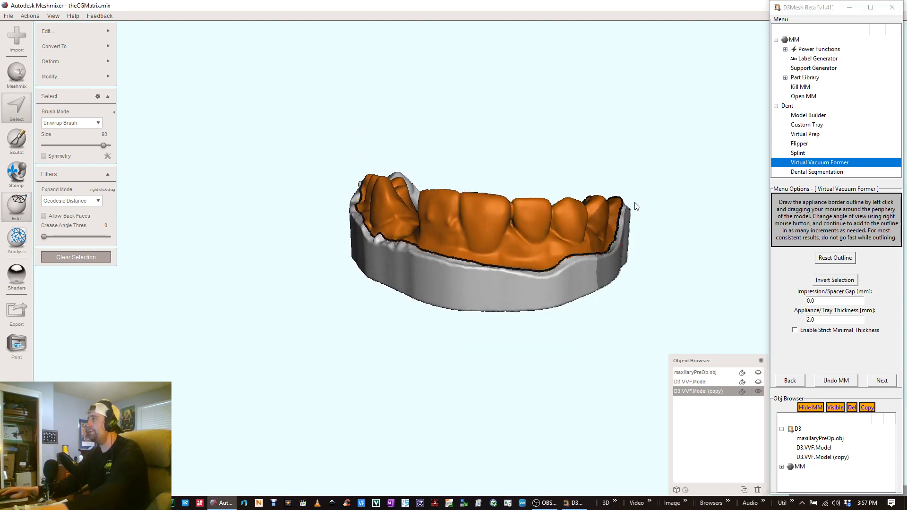
# Step: Confirm the outline and 2.0 mm thickness, and continue to the perforation stage without adding tissue or occlusal stops
pyautogui.click(883, 381)
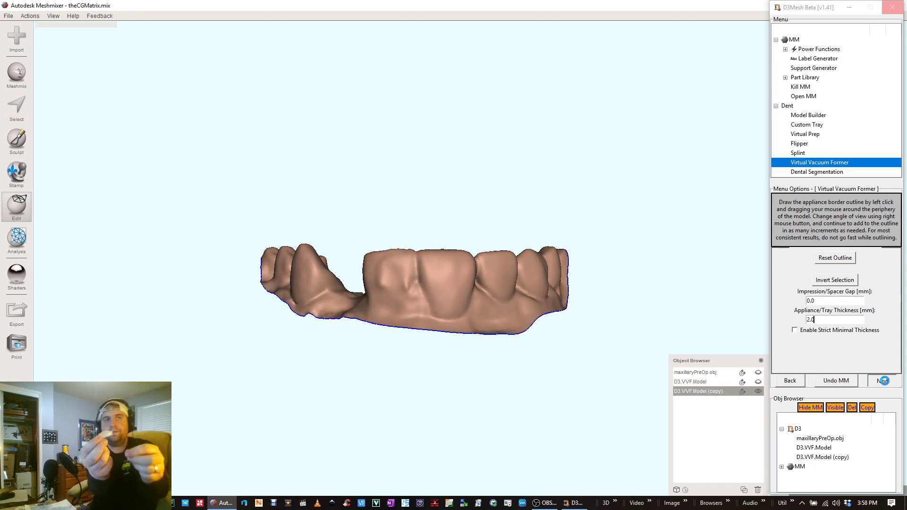
pyautogui.click(883, 380)
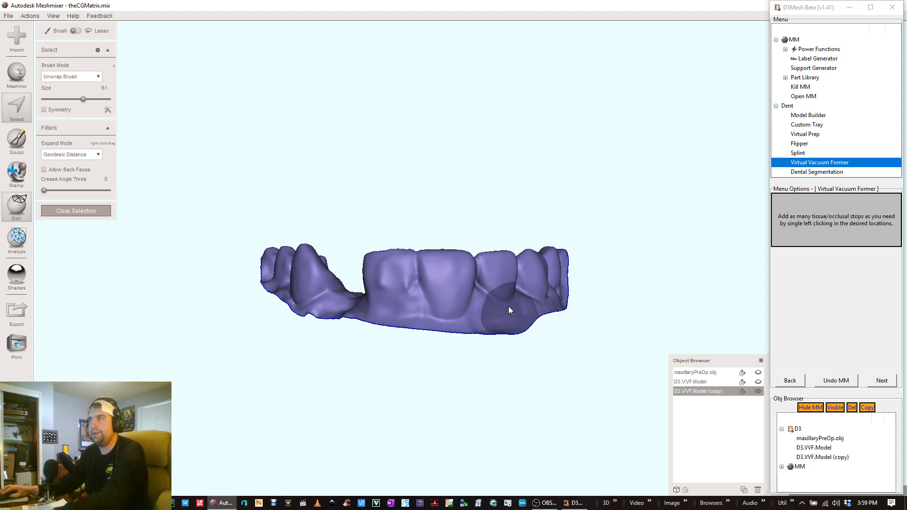
pyautogui.click(496, 260)
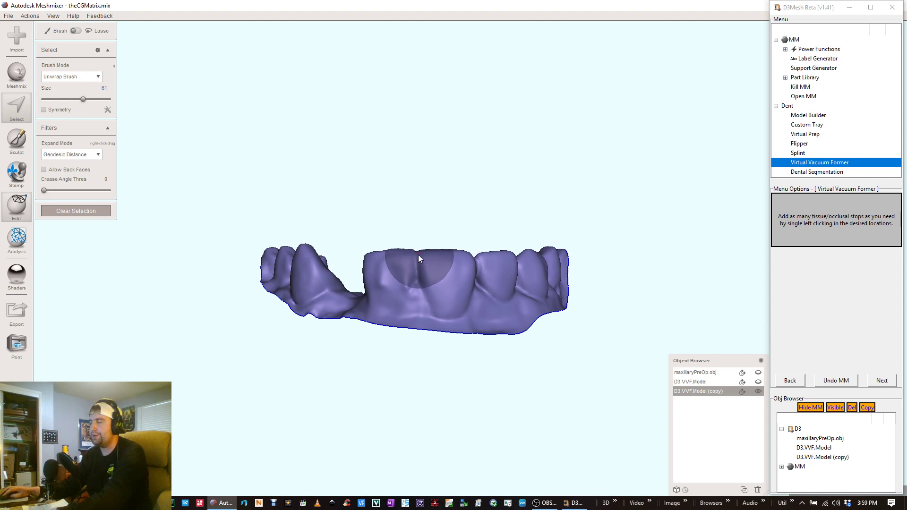
pyautogui.moveTo(457, 276); pyautogui.dragTo(512, 192, button='right')
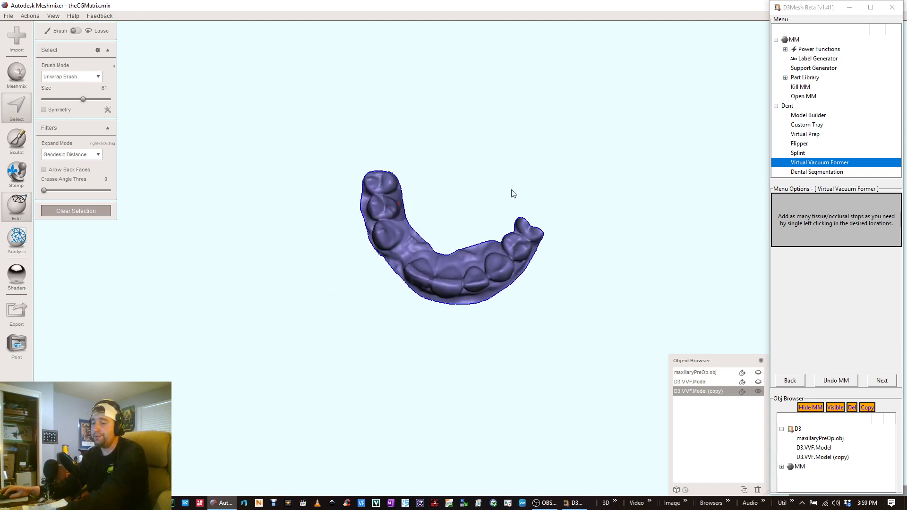
pyautogui.moveTo(444, 273); pyautogui.dragTo(496, 216, button='right')
pyautogui.click(519, 249)
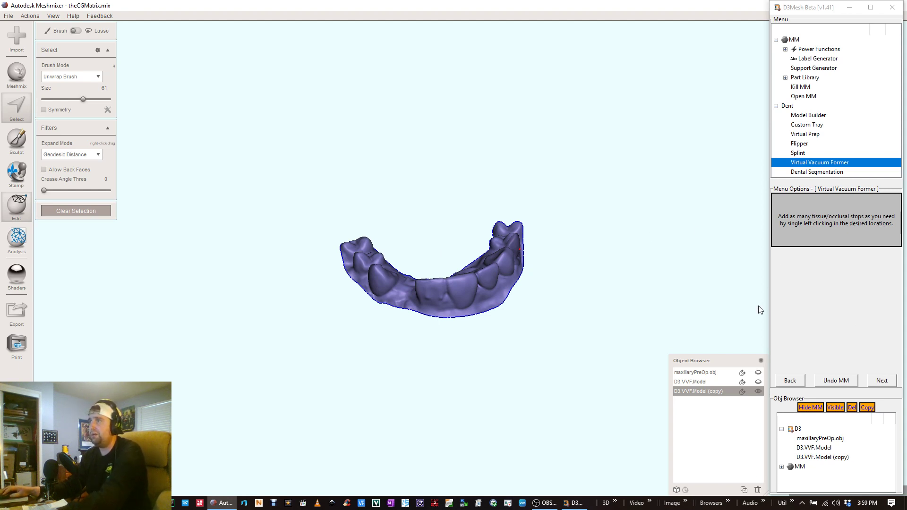
pyautogui.click(886, 380)
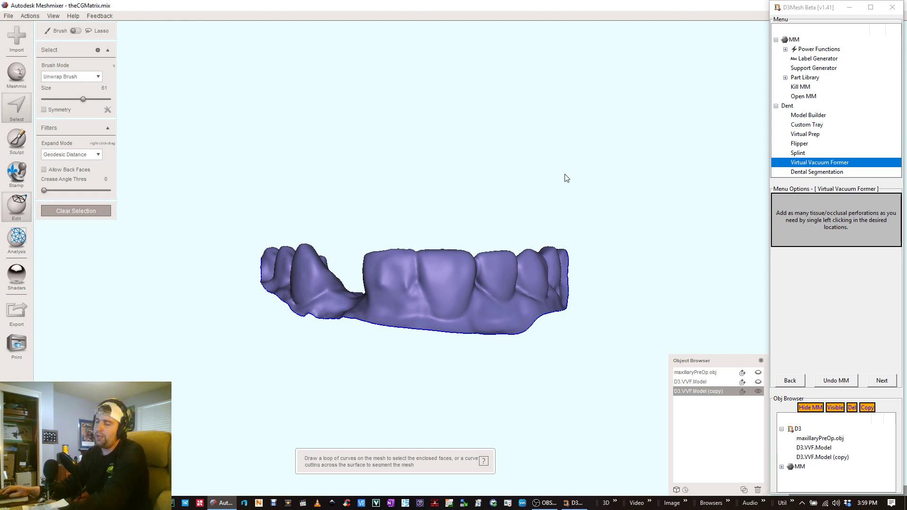
# Step: Mark a perforation on the facial and palatal surfaces of the front central incisor using brush size 36
pyautogui.moveTo(476, 223); pyautogui.dragTo(431, 326, button='right')
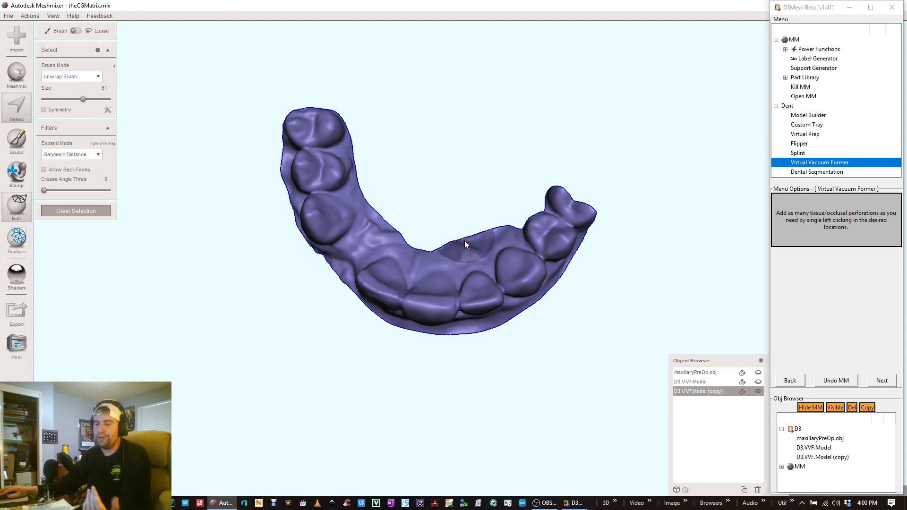
pyautogui.scroll(2, 451, 290)
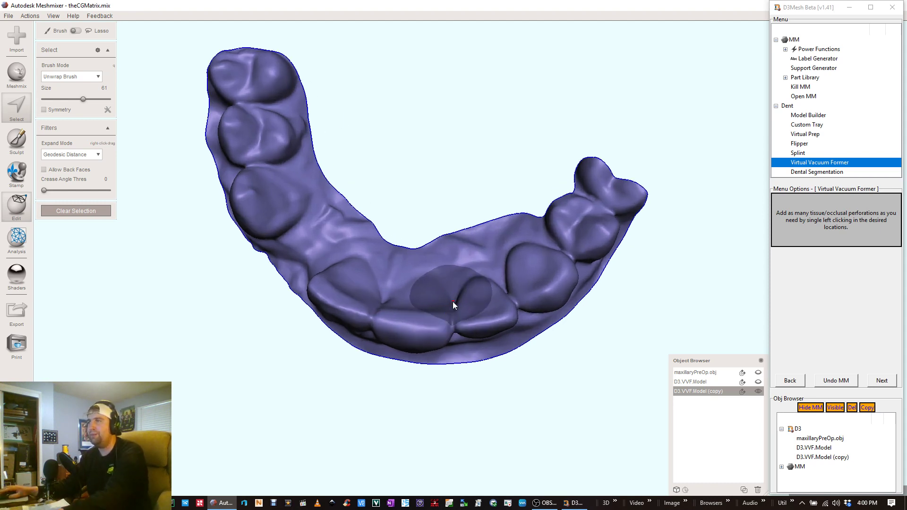
pyautogui.moveTo(511, 224); pyautogui.dragTo(534, 212, button='right')
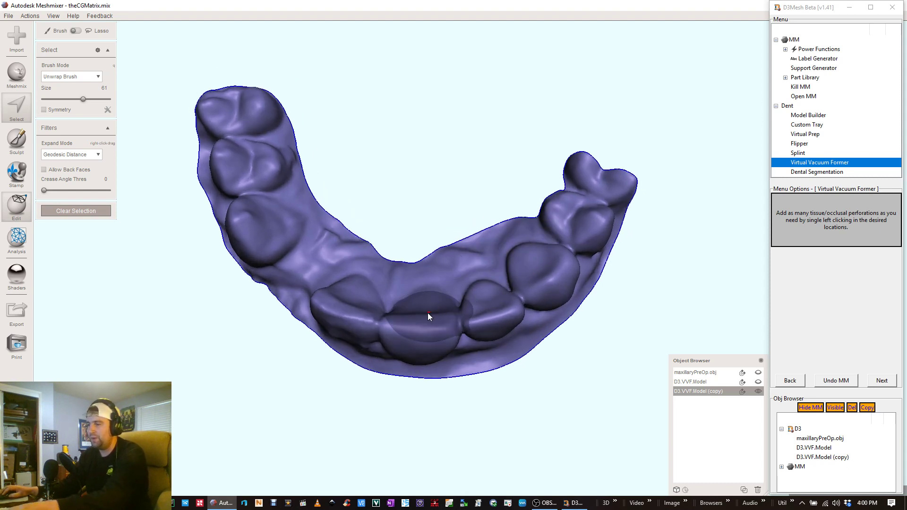
pyautogui.scroll(-5, 419, 322)
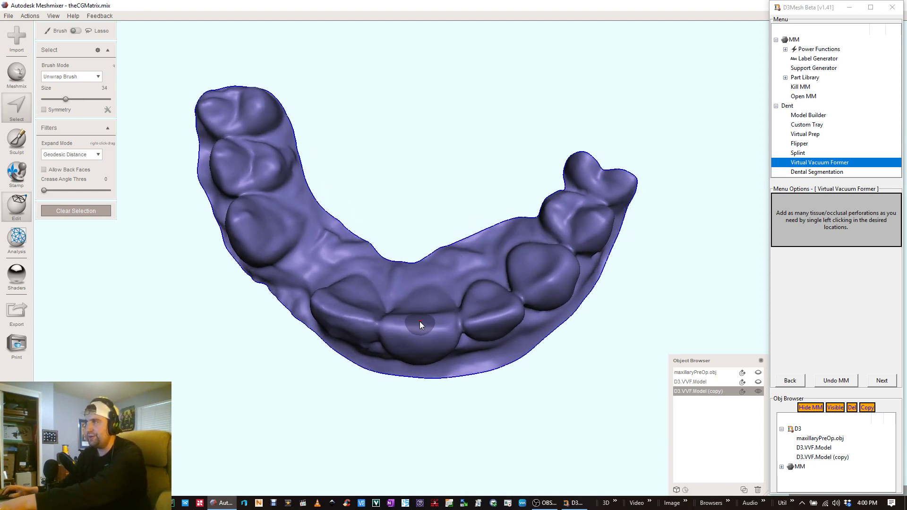
pyautogui.scroll(-2, 420, 322)
pyautogui.moveTo(420, 327)
pyautogui.mouseDown(button='right')
pyautogui.moveTo(422, 297)
pyautogui.moveTo(425, 351)
pyautogui.moveTo(421, 335)
pyautogui.mouseUp(button='right')
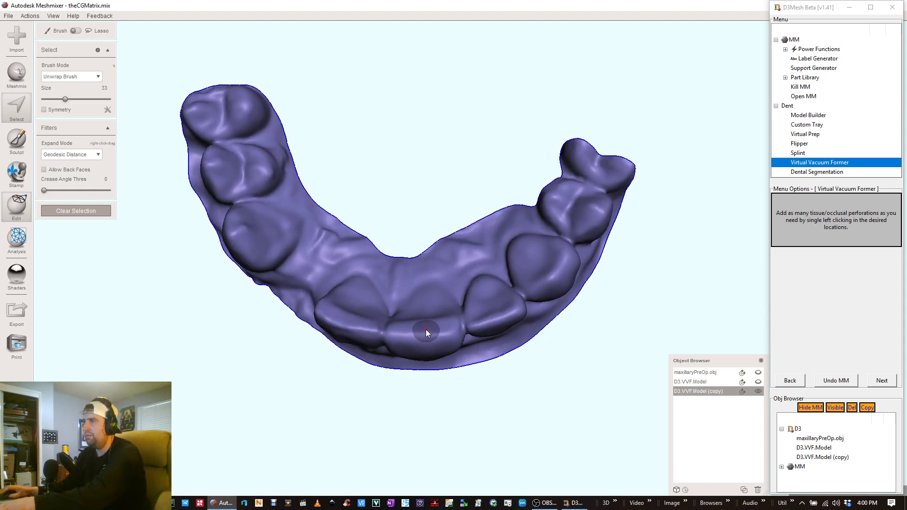
pyautogui.scroll(1, 424, 331)
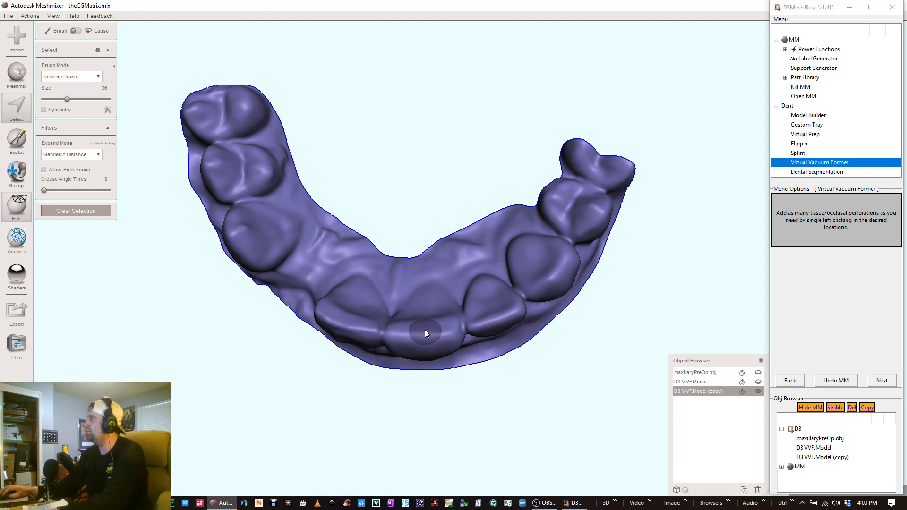
pyautogui.moveTo(424, 331)
pyautogui.mouseDown(button='right')
pyautogui.moveTo(425, 265)
pyautogui.moveTo(427, 314)
pyautogui.mouseUp(button='right')
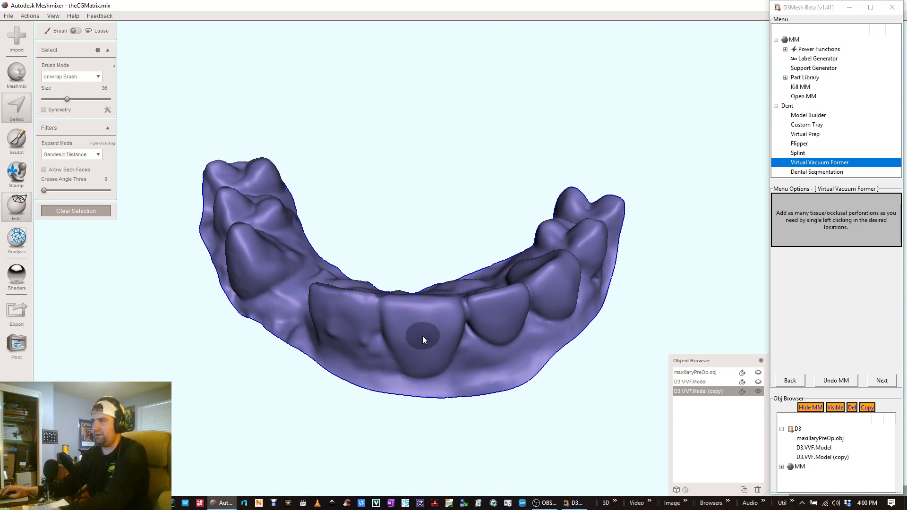
pyautogui.click(422, 333)
pyautogui.moveTo(427, 319)
pyautogui.mouseDown(button='right')
pyautogui.moveTo(537, 395)
pyautogui.moveTo(697, 308)
pyautogui.moveTo(527, 243)
pyautogui.mouseUp(button='right')
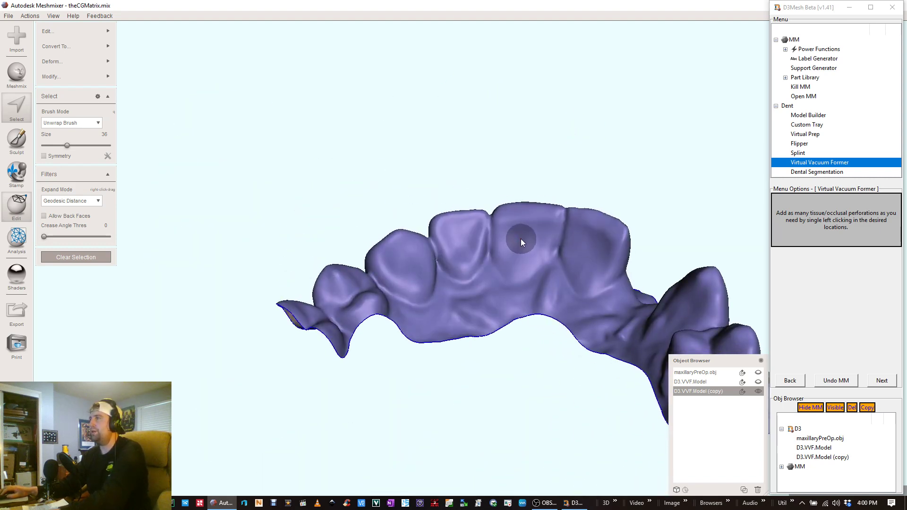
pyautogui.click(523, 238)
# Step: Check the marked spots, generate the perforated appliance, and inspect the hole from the palatal side and above
pyautogui.moveTo(609, 162); pyautogui.dragTo(498, 251, button='right')
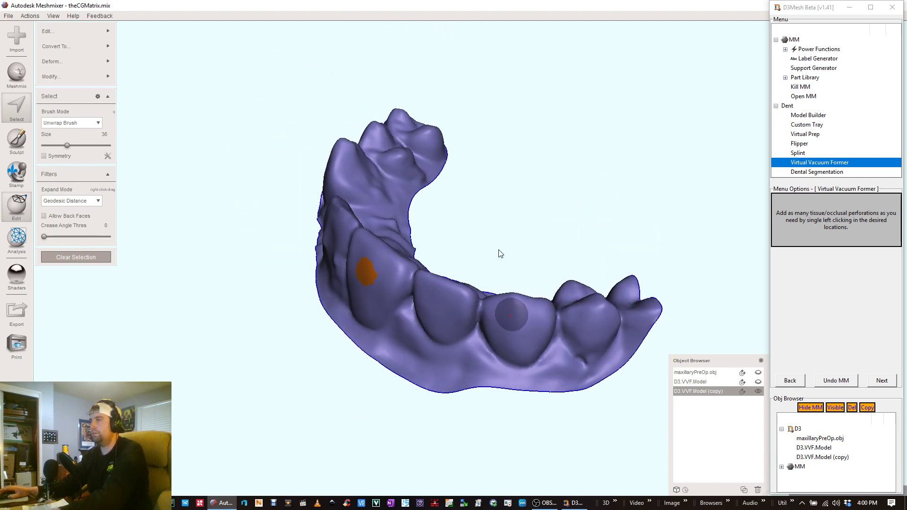
pyautogui.moveTo(436, 229); pyautogui.dragTo(498, 223, button='right')
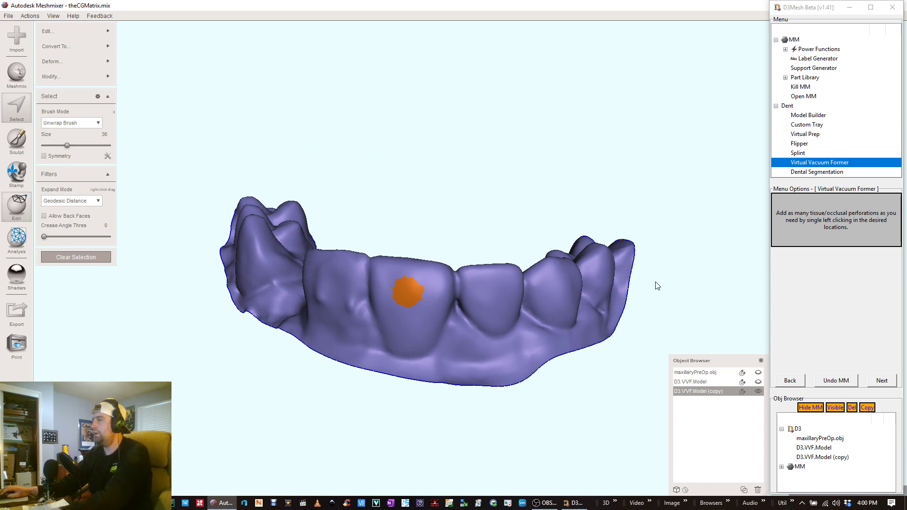
pyautogui.click(889, 385)
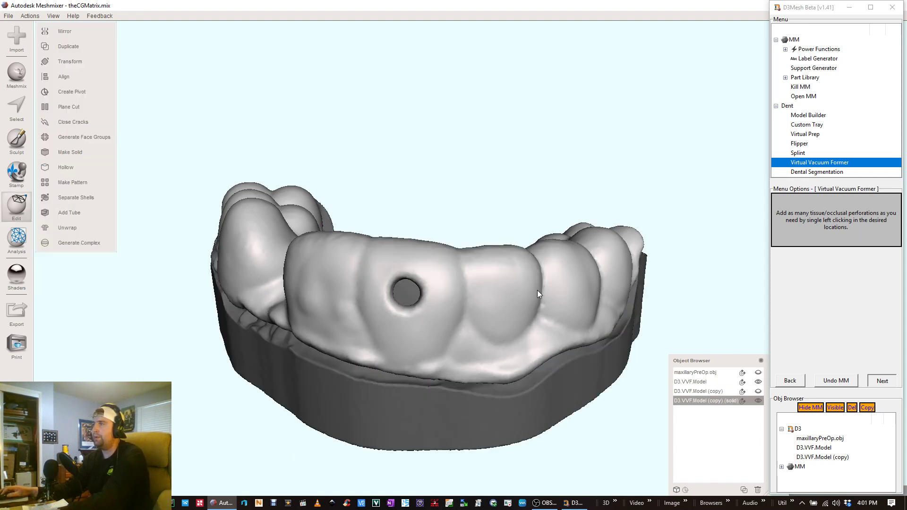
pyautogui.moveTo(416, 165); pyautogui.dragTo(224, 270, button='right')
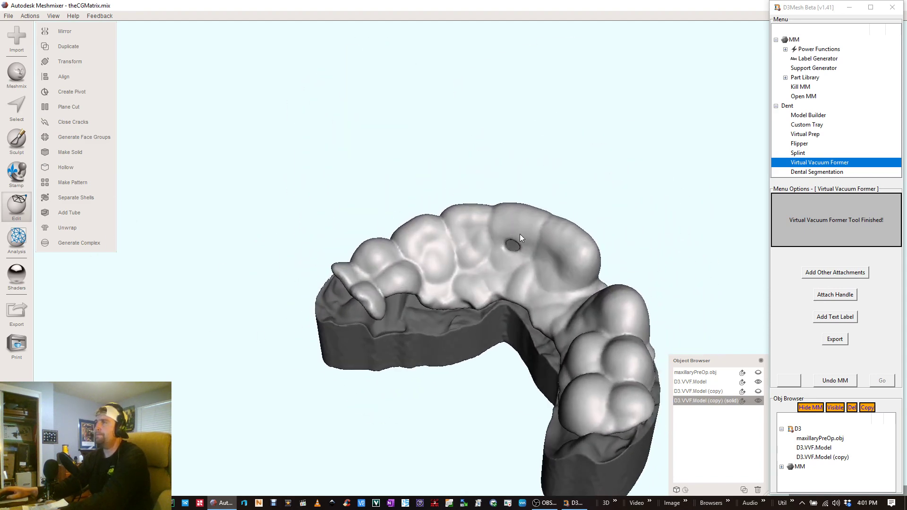
pyautogui.moveTo(520, 234); pyautogui.dragTo(712, 385, button='right')
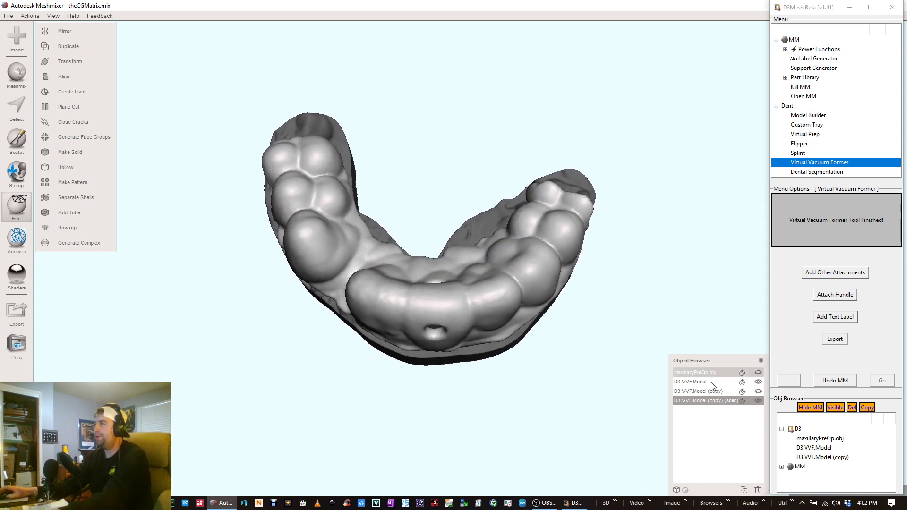
# Step: Show maxillaryPreOp.obj instead of D3.VVF.Model to review the appliance over it, and hide the pre-op model to isolate the appliance
pyautogui.click(758, 381)
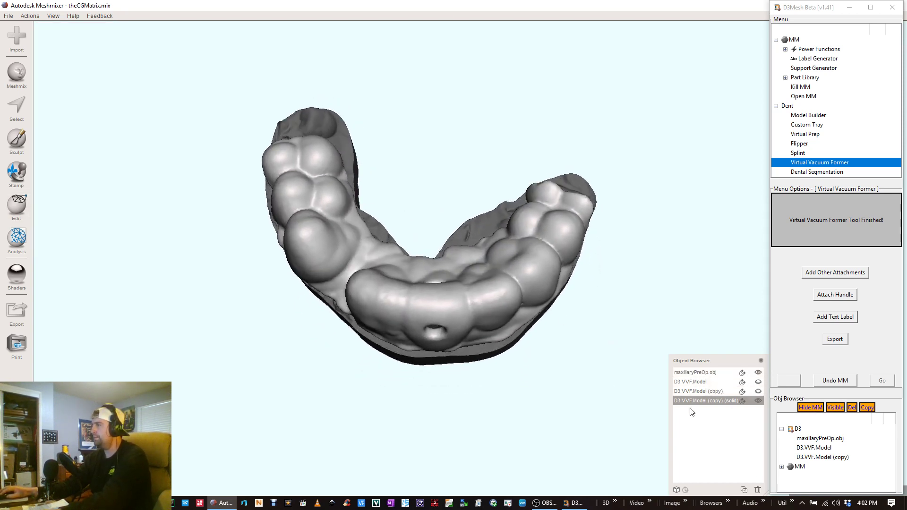
pyautogui.moveTo(578, 418); pyautogui.dragTo(435, 238, button='right')
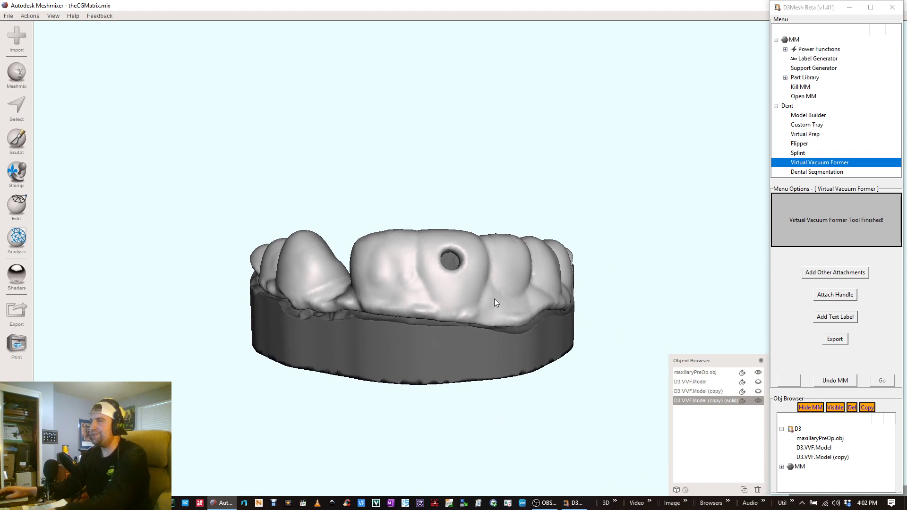
pyautogui.moveTo(494, 303)
pyautogui.mouseDown(button='right')
pyautogui.moveTo(458, 316)
pyautogui.moveTo(489, 291)
pyautogui.mouseUp(button='right')
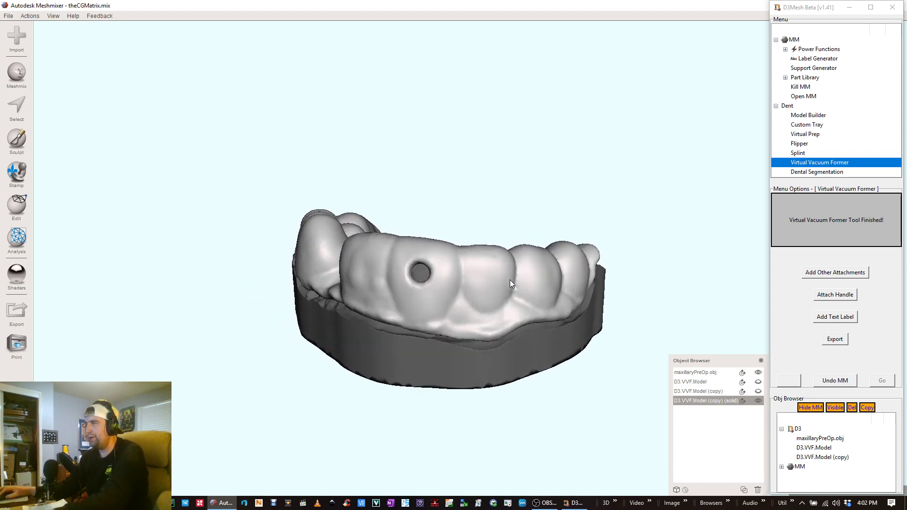
pyautogui.moveTo(518, 273); pyautogui.dragTo(460, 272, button='middle')
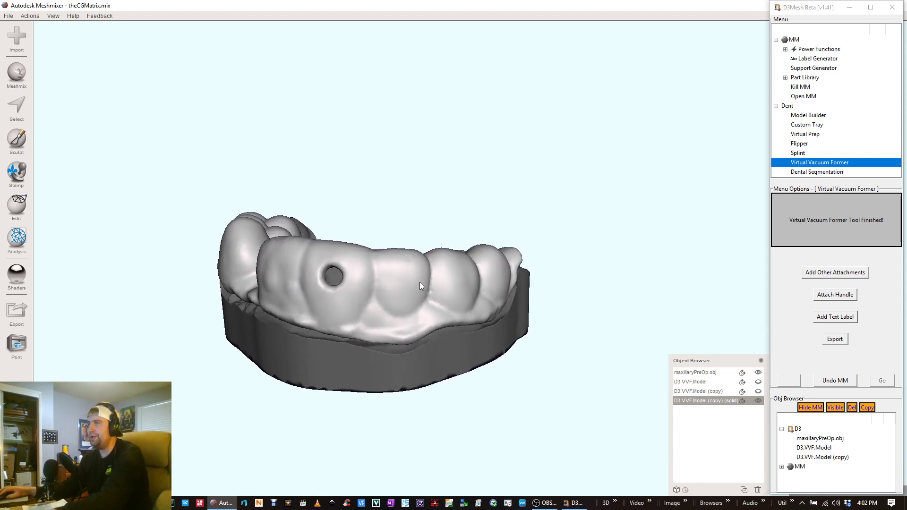
pyautogui.moveTo(420, 283); pyautogui.dragTo(403, 282, button='right')
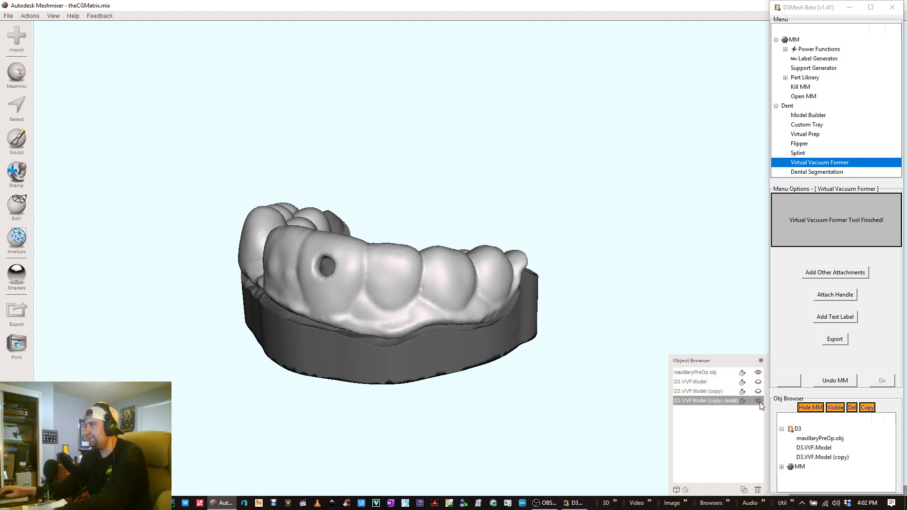
pyautogui.click(758, 373)
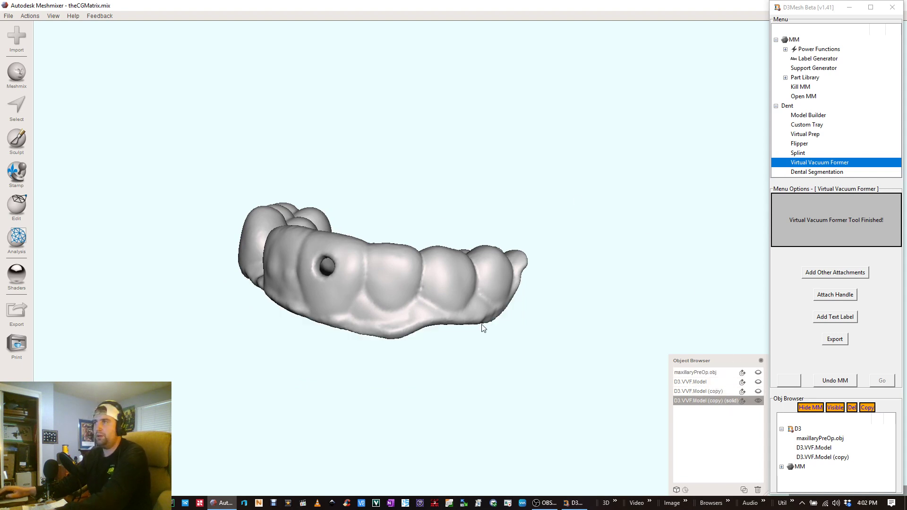
pyautogui.moveTo(483, 328); pyautogui.dragTo(426, 295, button='right')
# Step: Select a small spot with brush size 31 on the facial surface of the tooth beside the perforated incisor and smooth its boundary
pyautogui.press('s')
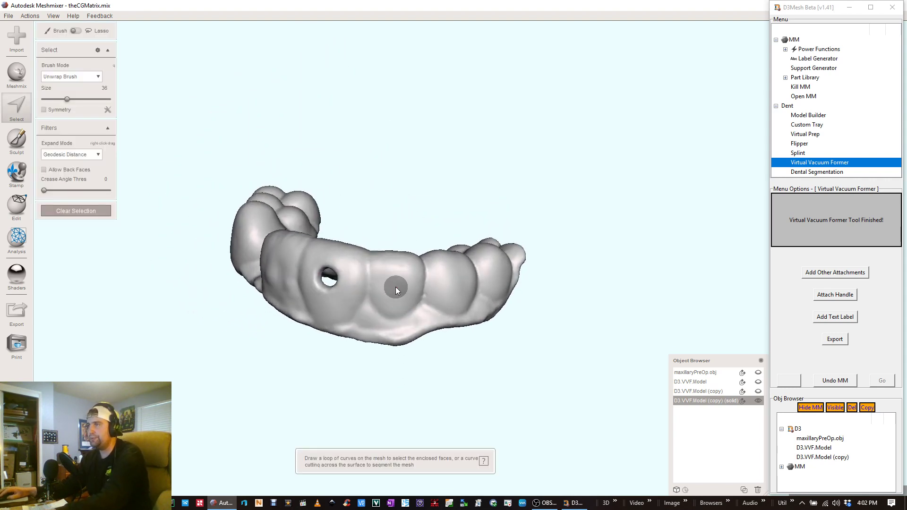
pyautogui.press('[')
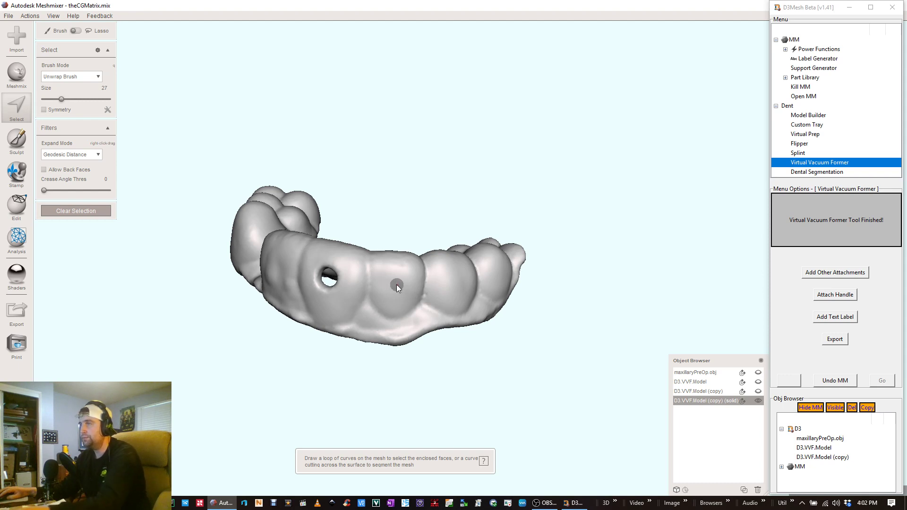
pyautogui.press(']')
pyautogui.press(']')
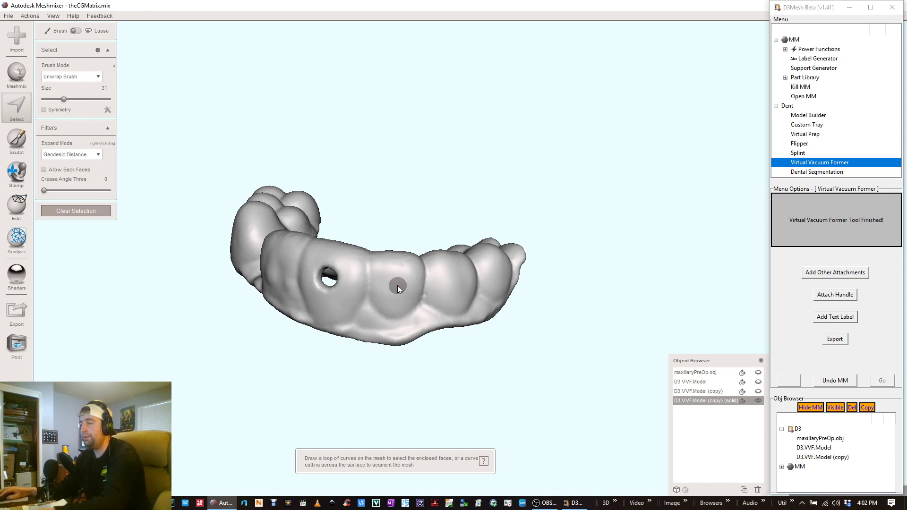
pyautogui.click(397, 285)
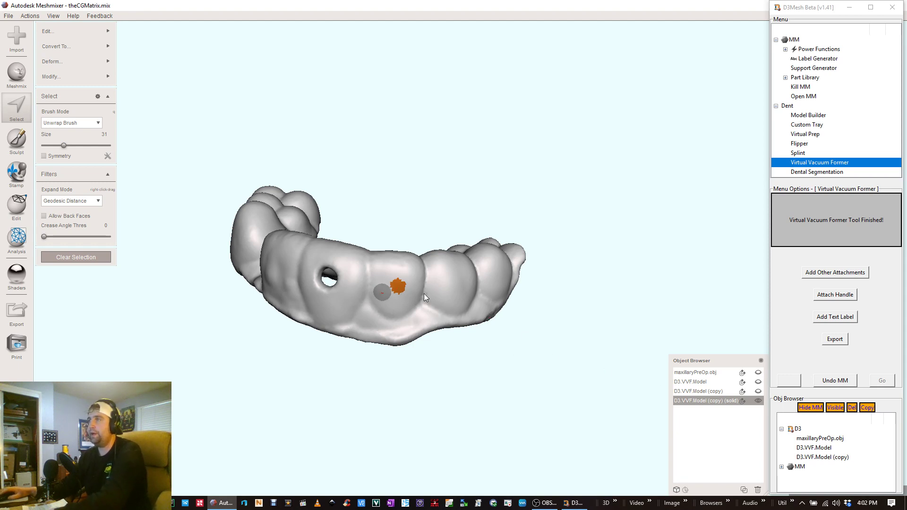
pyautogui.moveTo(424, 294); pyautogui.dragTo(482, 334, button='right')
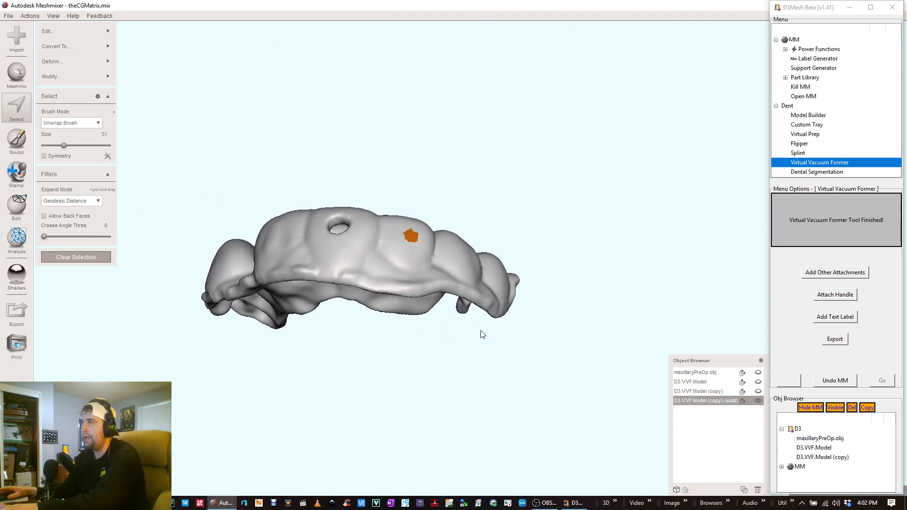
pyautogui.press('b')
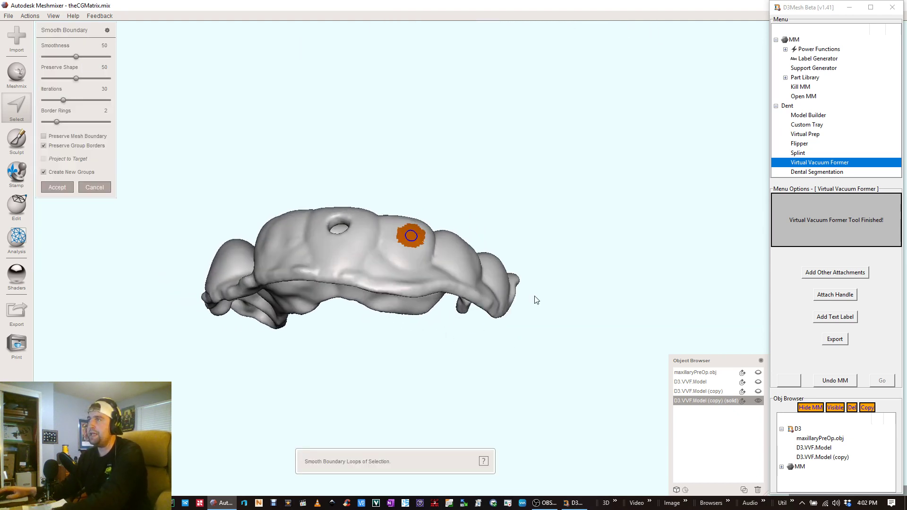
pyautogui.click(53, 188)
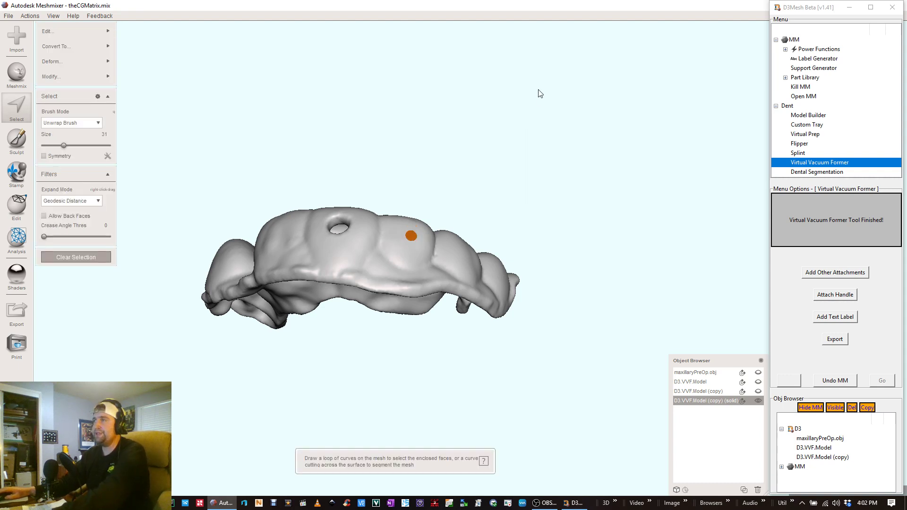
# Step: Punch a hole with Tube Handle through the selected spots on the tooth beside the perforated incisor, accept it, and clear the selection
pyautogui.moveTo(452, 72); pyautogui.dragTo(370, 137, button='right')
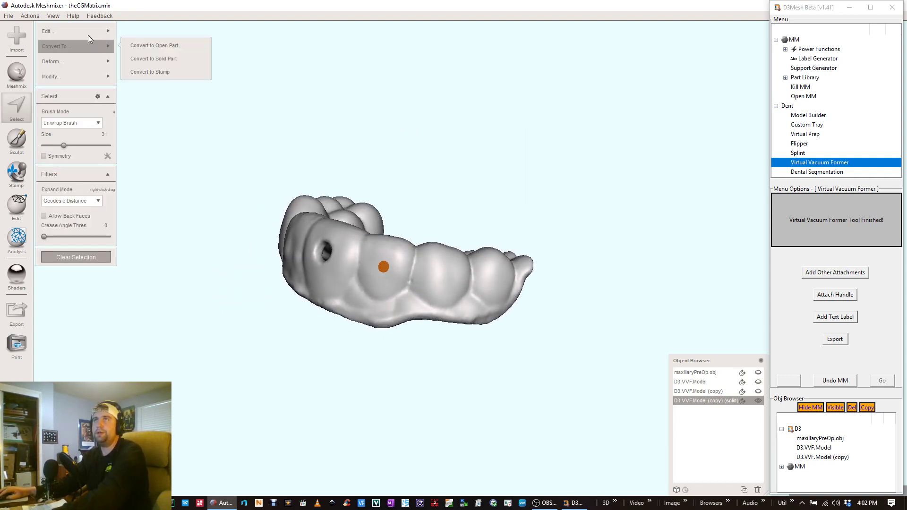
pyautogui.moveTo(88, 32)
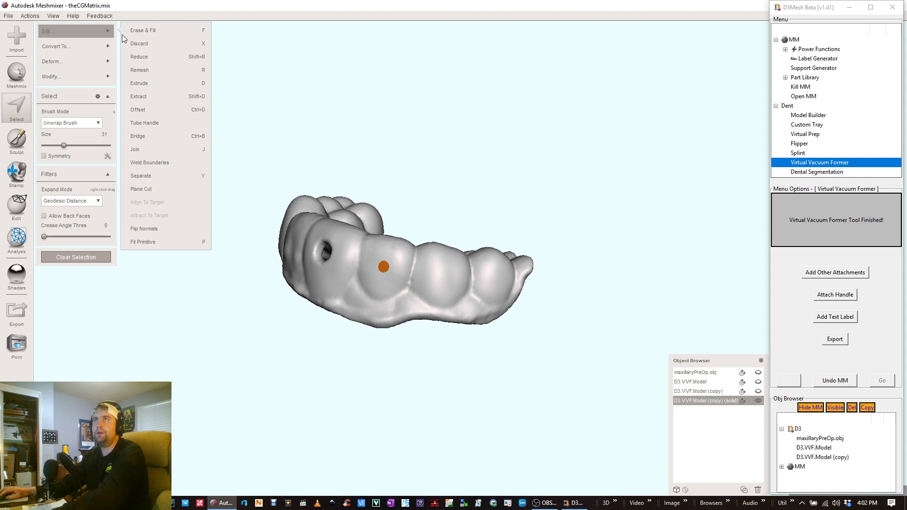
pyautogui.click(185, 123)
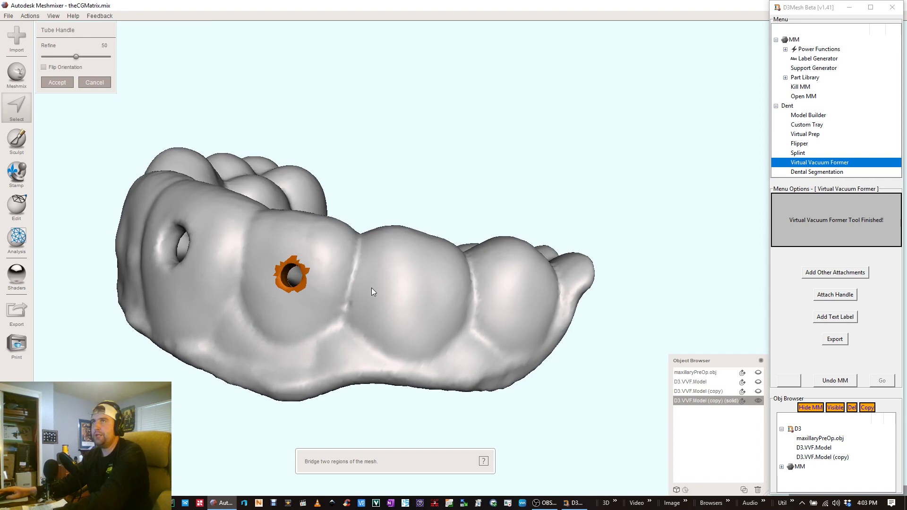
pyautogui.moveTo(371, 288); pyautogui.dragTo(289, 282, button='right')
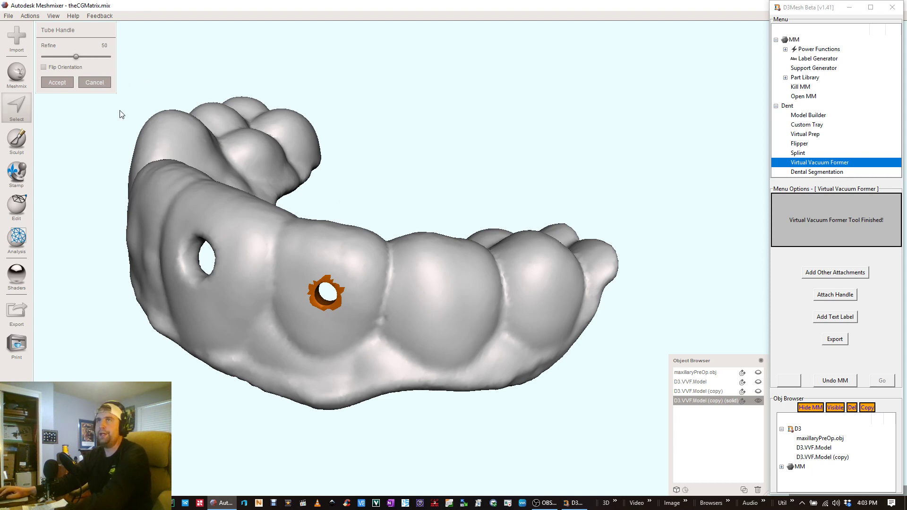
pyautogui.click(52, 82)
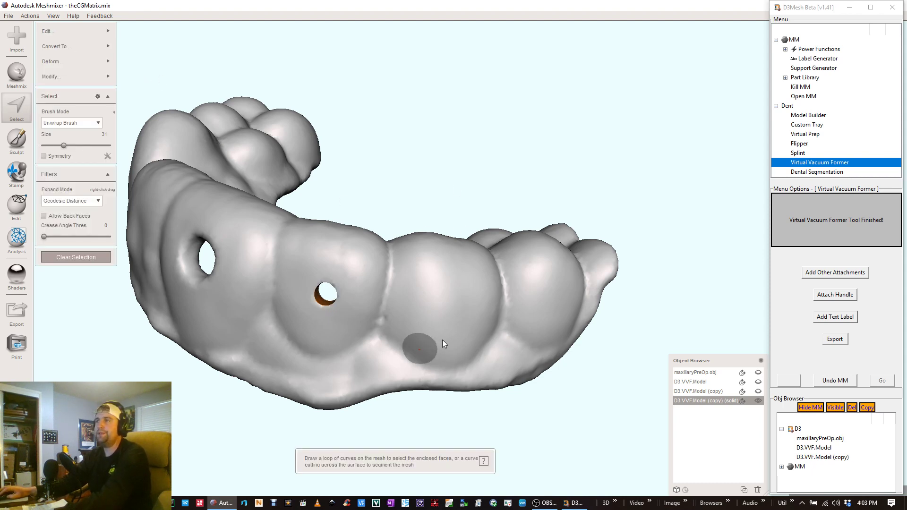
pyautogui.moveTo(442, 339); pyautogui.dragTo(471, 298, button='right')
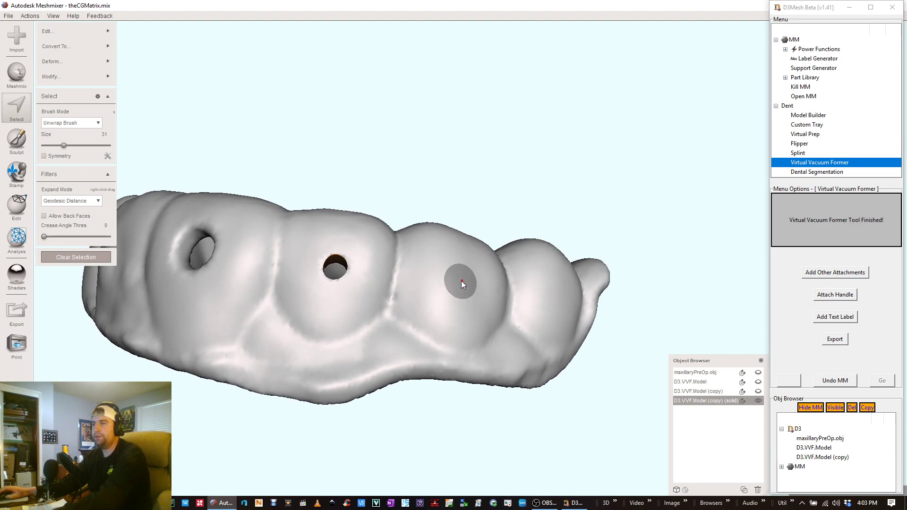
pyautogui.press('Escape')
# Step: With brush size 31, mark spots on the biting edges of both perforated teeth and on the biting edge, facial and palatal sides of adjacent teeth
pyautogui.moveTo(373, 285)
pyautogui.mouseDown(button='right')
pyautogui.moveTo(358, 282)
pyautogui.moveTo(308, 306)
pyautogui.moveTo(369, 278)
pyautogui.mouseUp(button='right')
pyautogui.scroll(-4, 407, 269)
pyautogui.moveTo(462, 259); pyautogui.dragTo(529, 236, button='right')
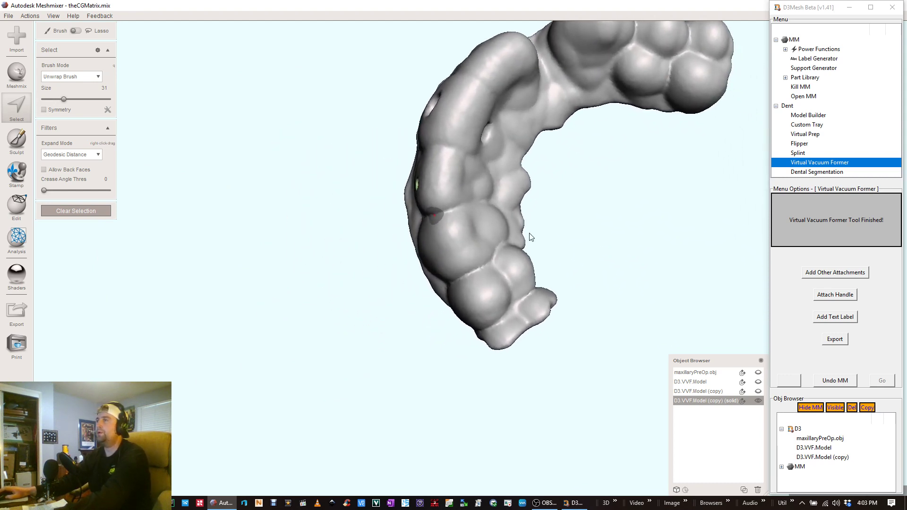
pyautogui.click(438, 177)
pyautogui.click(451, 248)
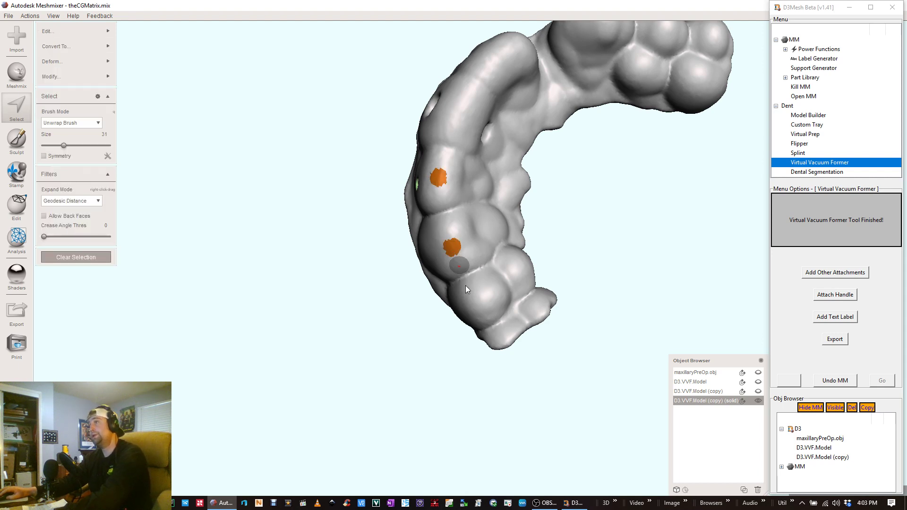
pyautogui.moveTo(466, 285); pyautogui.dragTo(637, 218, button='right')
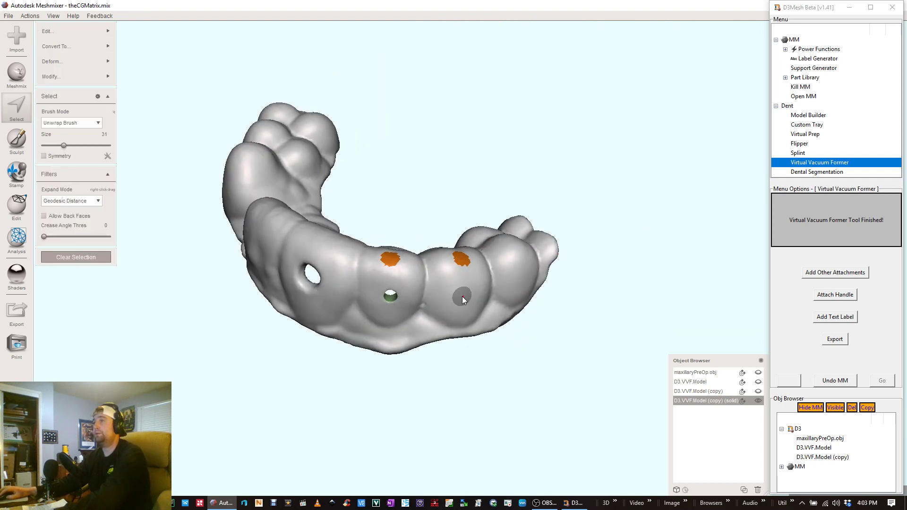
pyautogui.moveTo(462, 296); pyautogui.dragTo(497, 279, button='right')
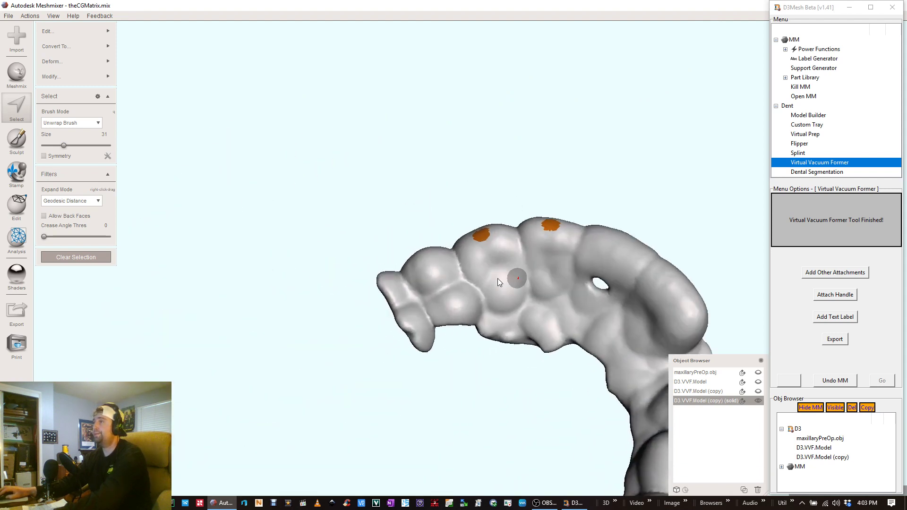
pyautogui.click(549, 269)
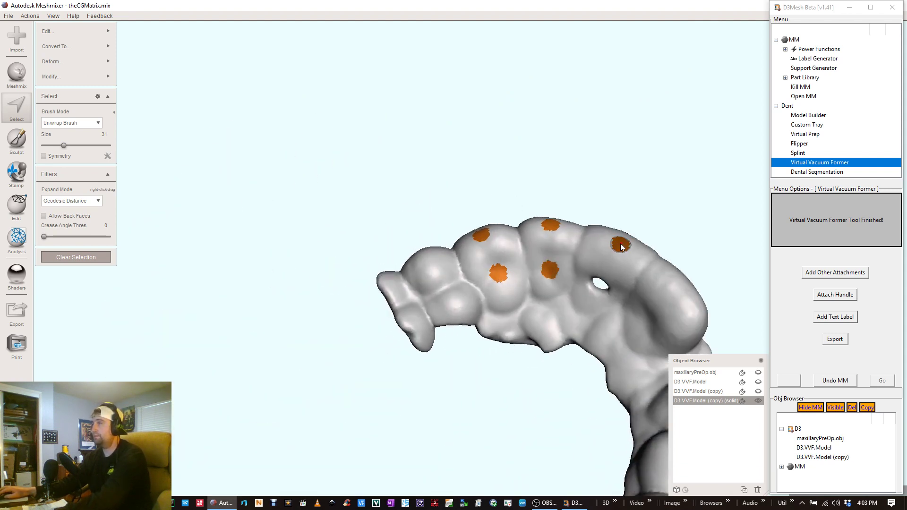
pyautogui.moveTo(619, 243); pyautogui.dragTo(357, 173, button='right')
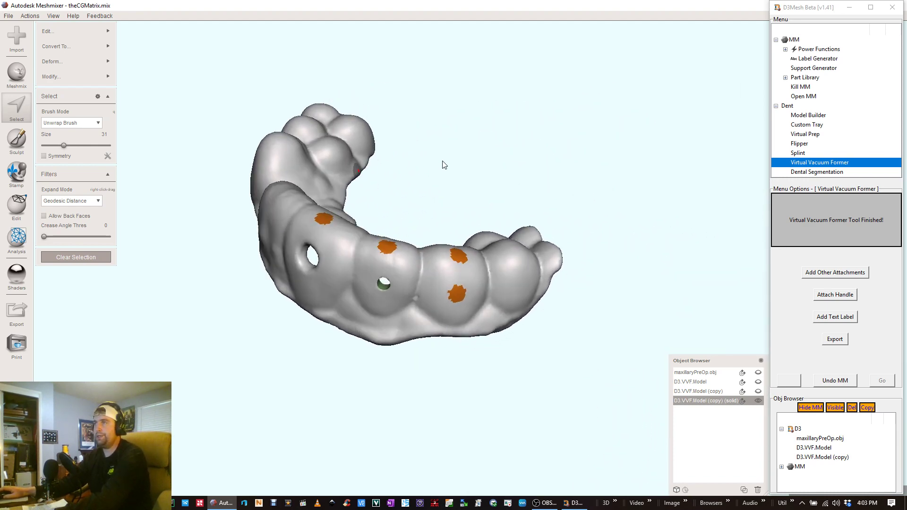
# Step: Mark the matching spots on the inner surface of the appliance, opposite the outer biting-edge and palatal spots
pyautogui.moveTo(338, 310); pyautogui.dragTo(534, 210, button='right')
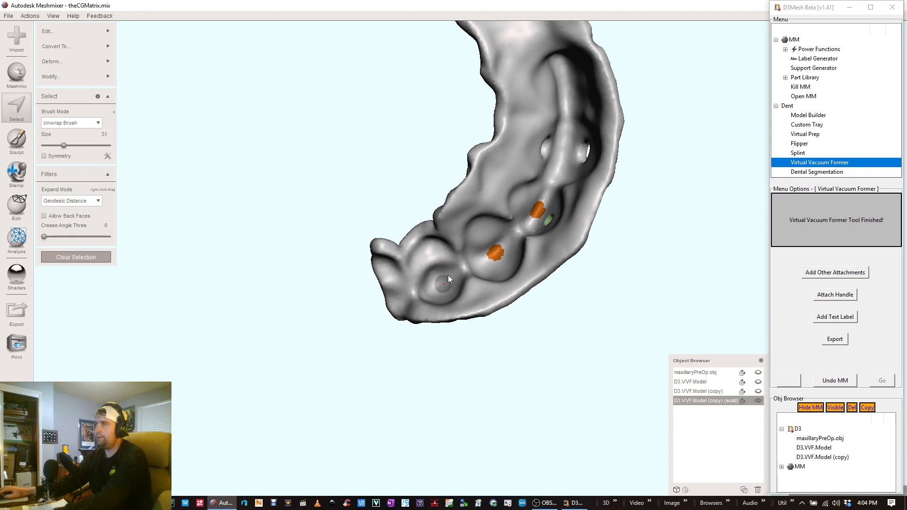
pyautogui.moveTo(448, 276); pyautogui.dragTo(485, 228, button='right')
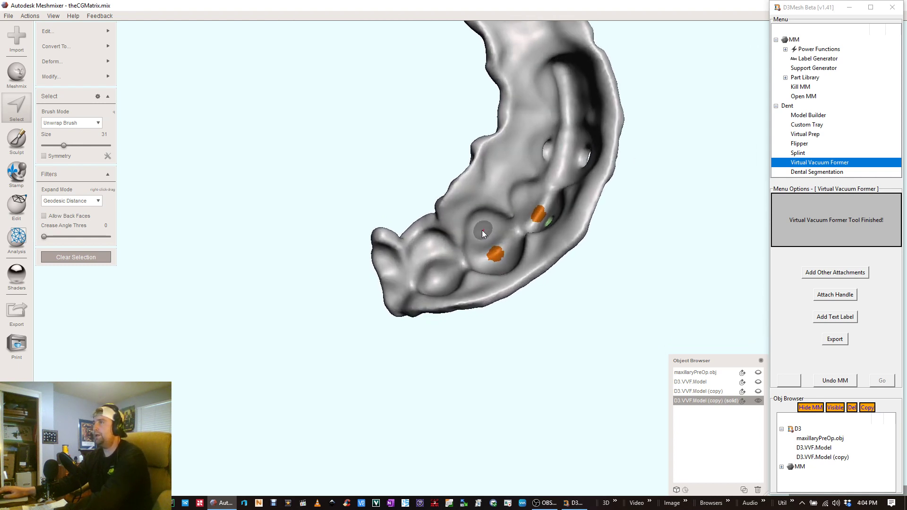
pyautogui.click(482, 231)
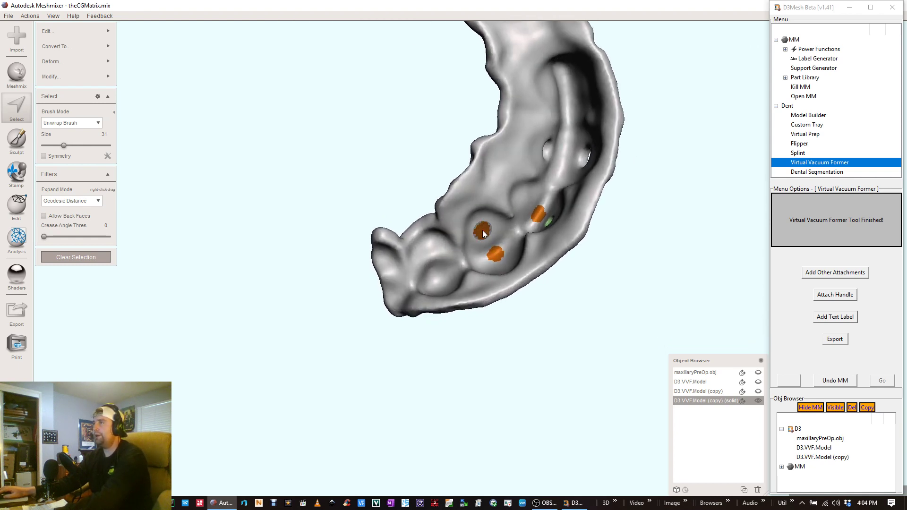
pyautogui.click(524, 202)
pyautogui.moveTo(574, 111); pyautogui.dragTo(574, 214, button='right')
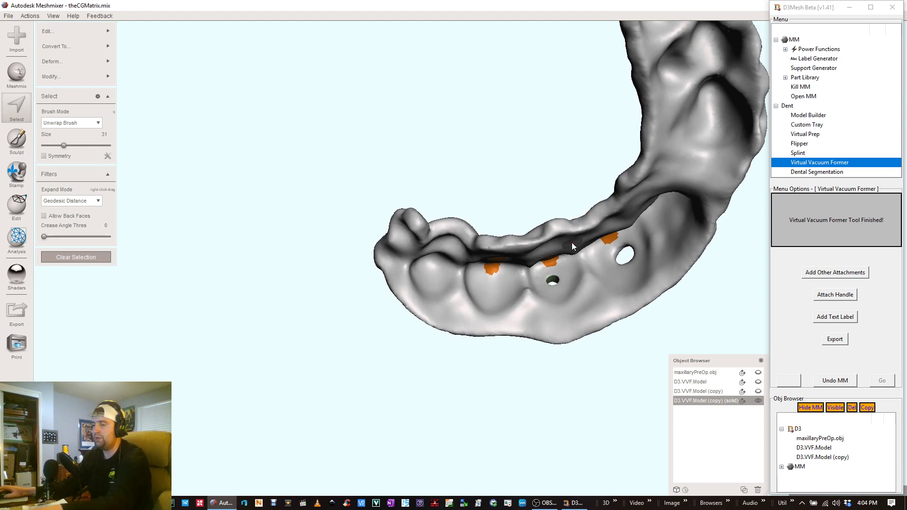
# Step: Smooth the boundaries of all the marked spots and turn them into face groups
pyautogui.press('b')
pyautogui.click(58, 187)
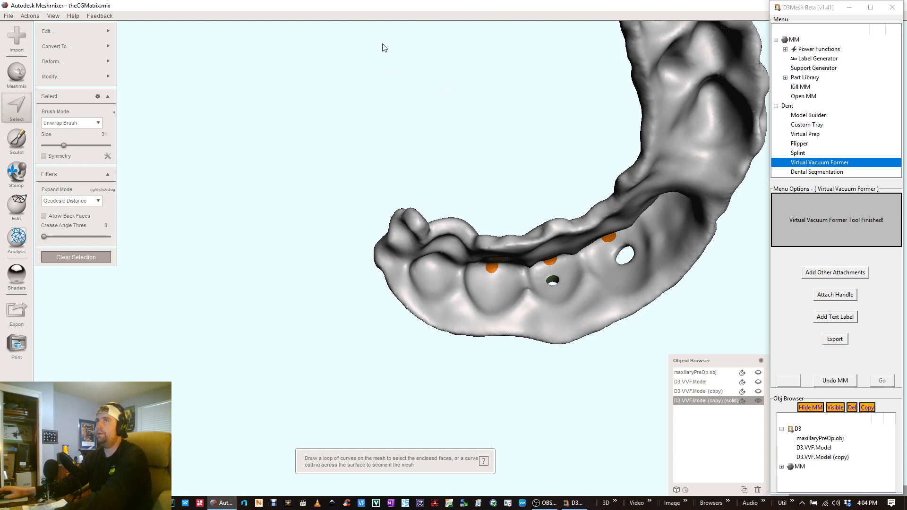
pyautogui.moveTo(496, 133); pyautogui.dragTo(368, 194, button='right')
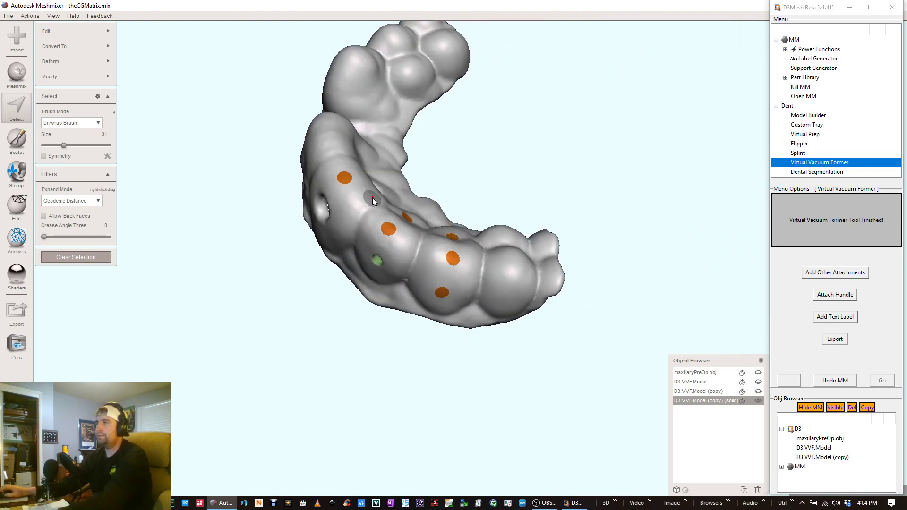
pyautogui.hotkey('ctrl', 'g')
# Step: Check the facial spot on the third tooth, mark its inner counterpart with brush size 18, and smooth that spot's boundary
pyautogui.moveTo(460, 269); pyautogui.dragTo(523, 226, button='right')
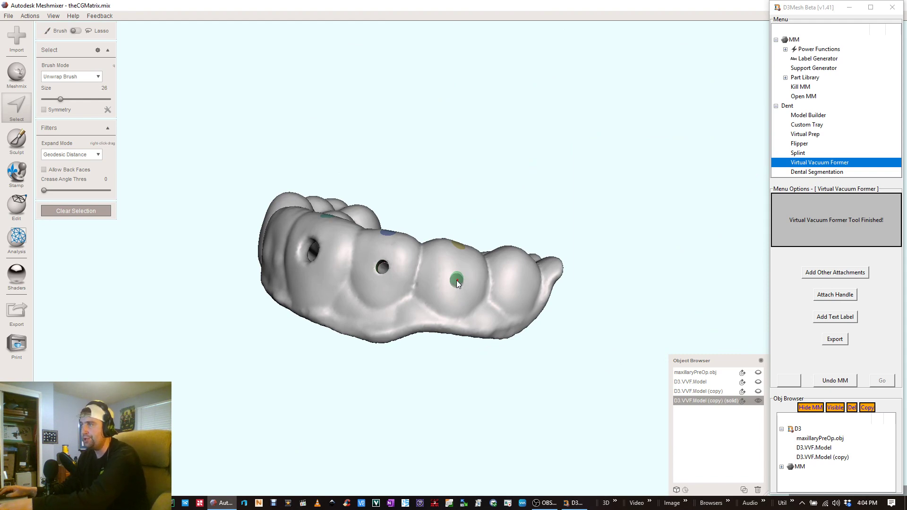
pyautogui.doubleClick(455, 279)
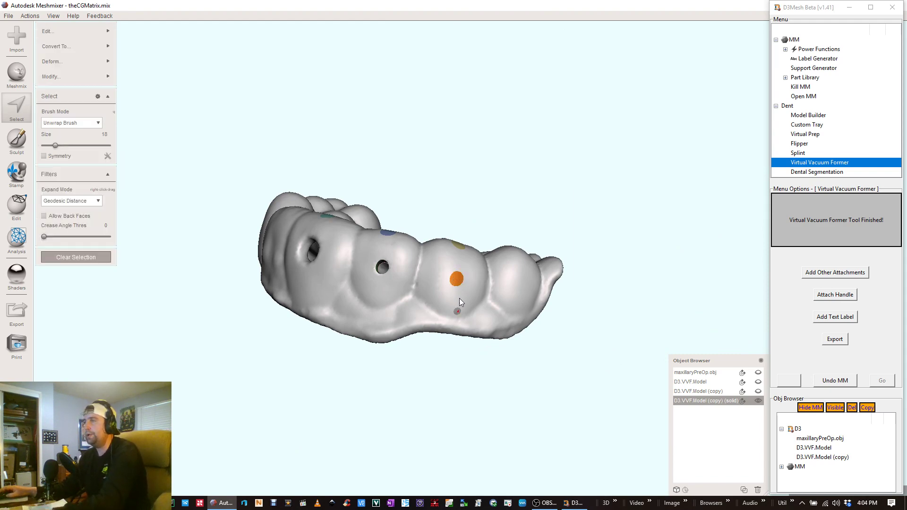
pyautogui.moveTo(459, 302); pyautogui.dragTo(705, 127, button='right')
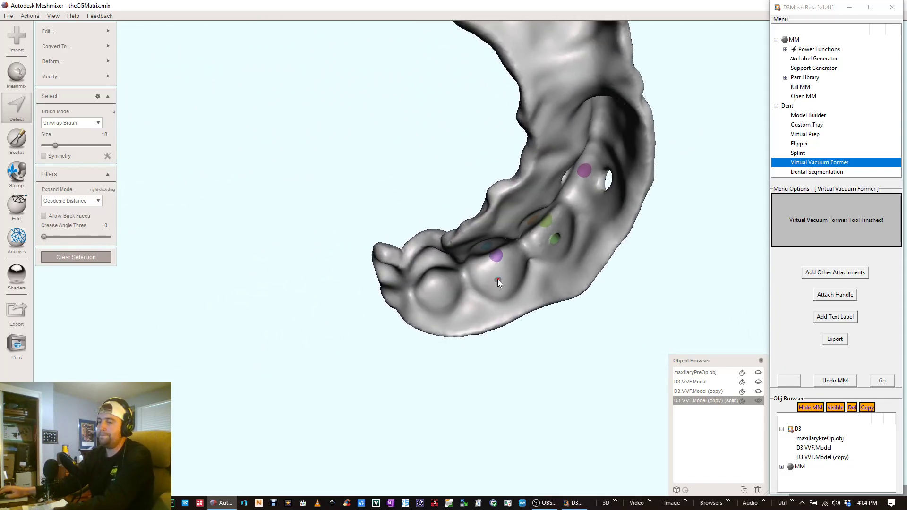
pyautogui.press('Escape')
pyautogui.moveTo(501, 277); pyautogui.dragTo(497, 277)
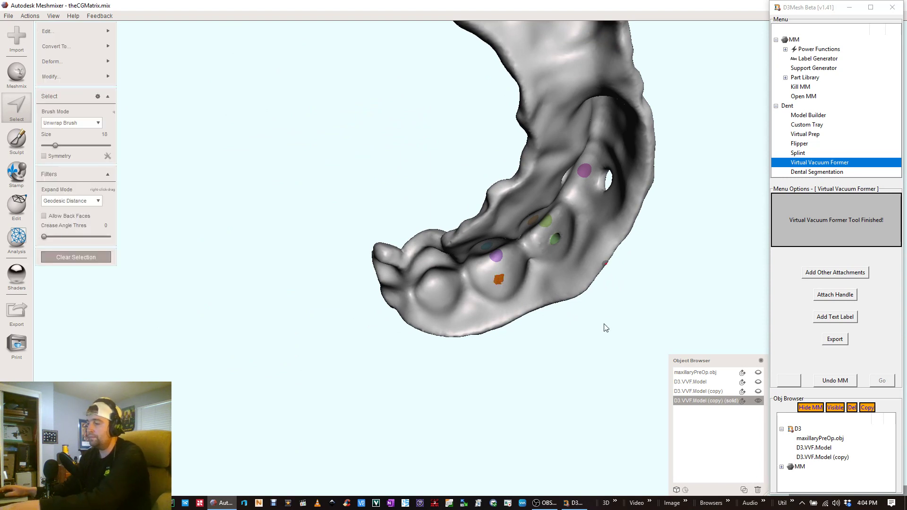
pyautogui.press('b')
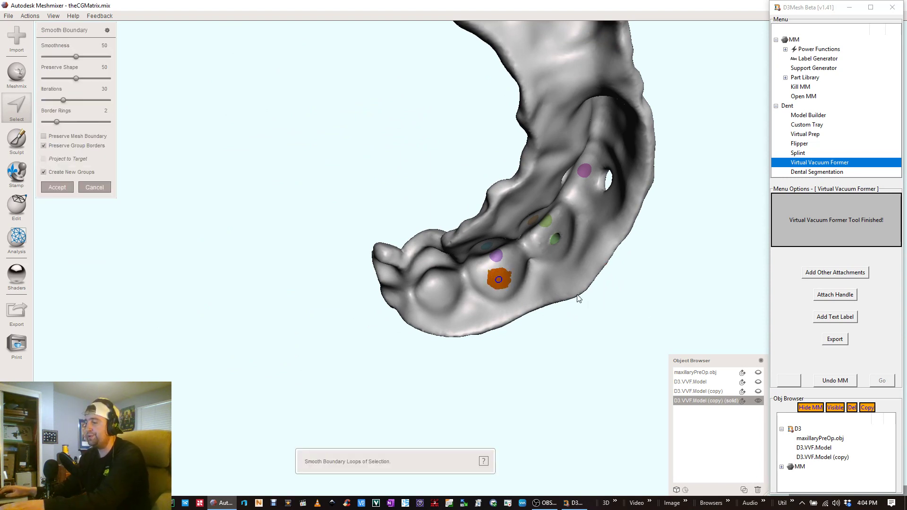
pyautogui.press('Return')
# Step: Expand the inner facial spot on the third tooth and smooth its boundary again
pyautogui.moveTo(495, 271); pyautogui.dragTo(667, 167, button='right')
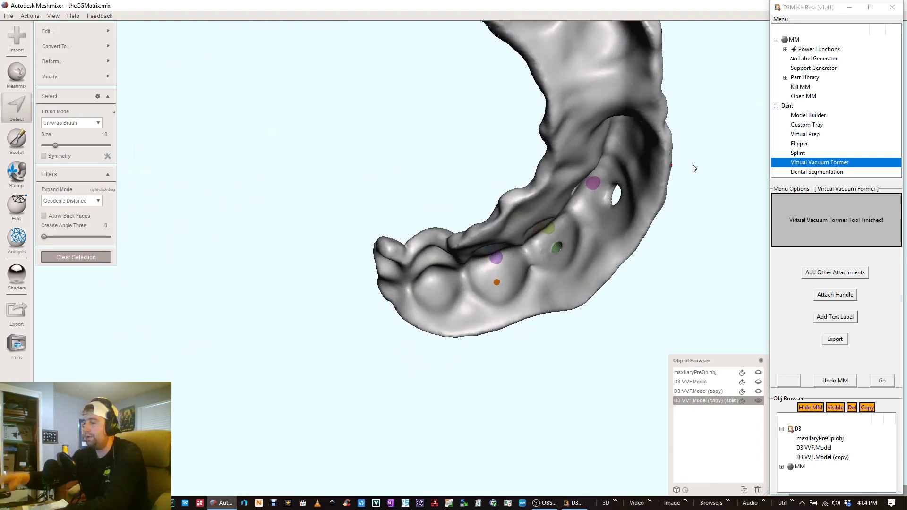
pyautogui.hotkey('shift', '.')
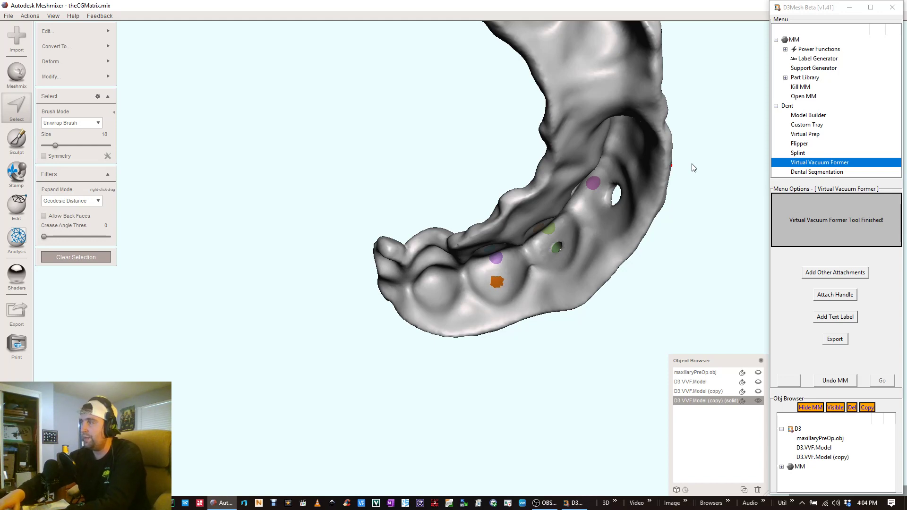
pyautogui.press('b')
pyautogui.press('a')
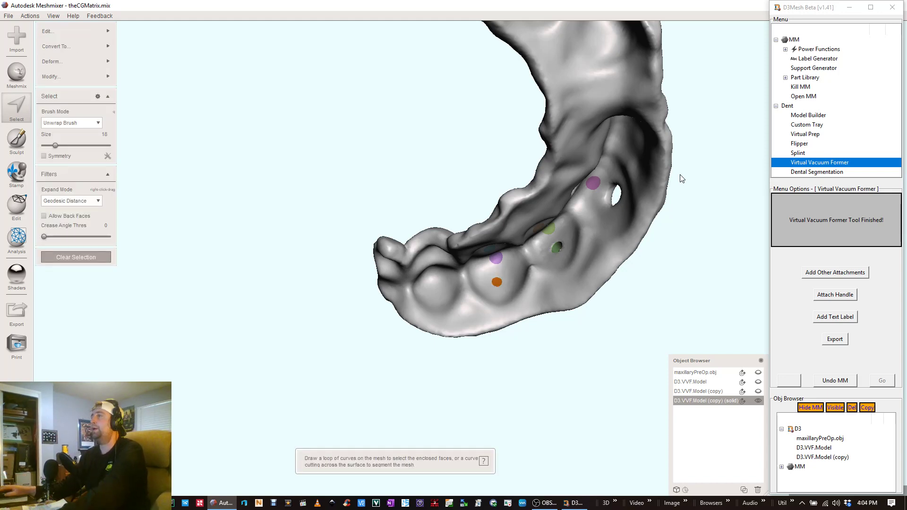
# Step: Punch a facial hole through the third tooth with Tube Handle between its outer and inner spots
pyautogui.moveTo(682, 179); pyautogui.dragTo(462, 272, button='right')
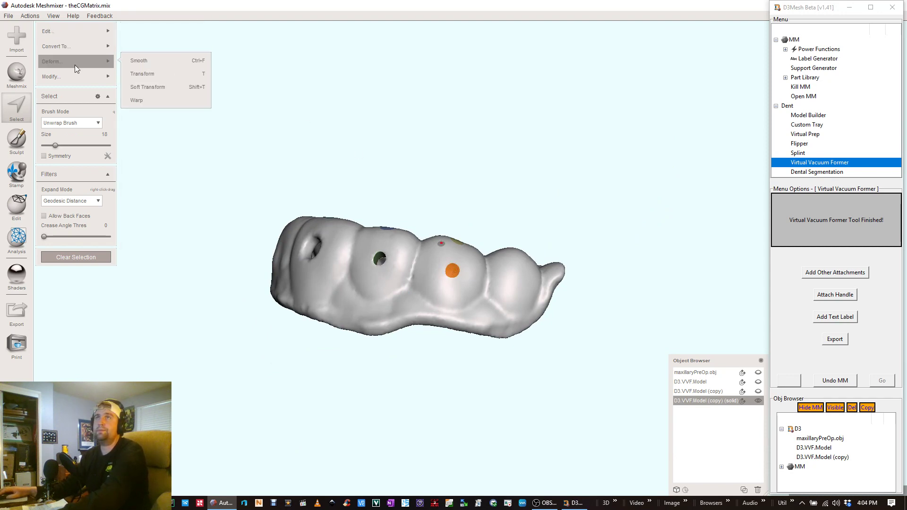
pyautogui.click(160, 123)
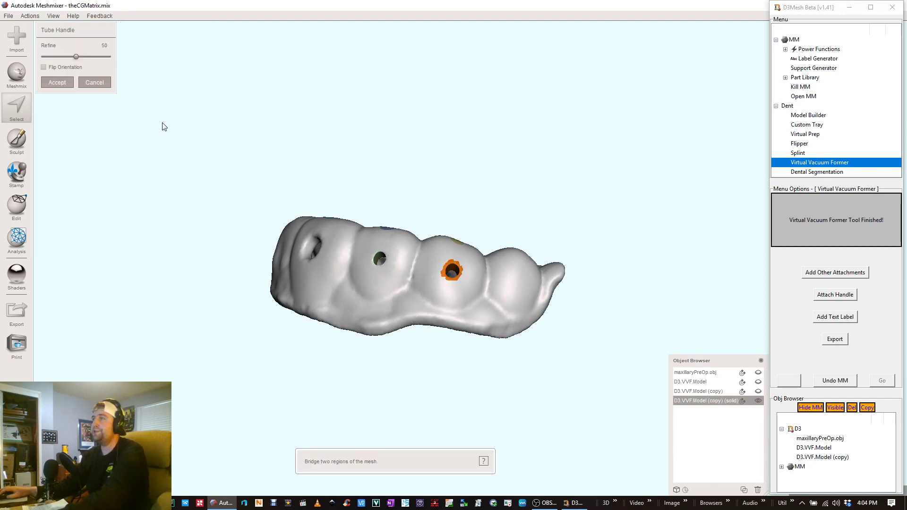
pyautogui.moveTo(414, 222); pyautogui.dragTo(543, 325, button='right')
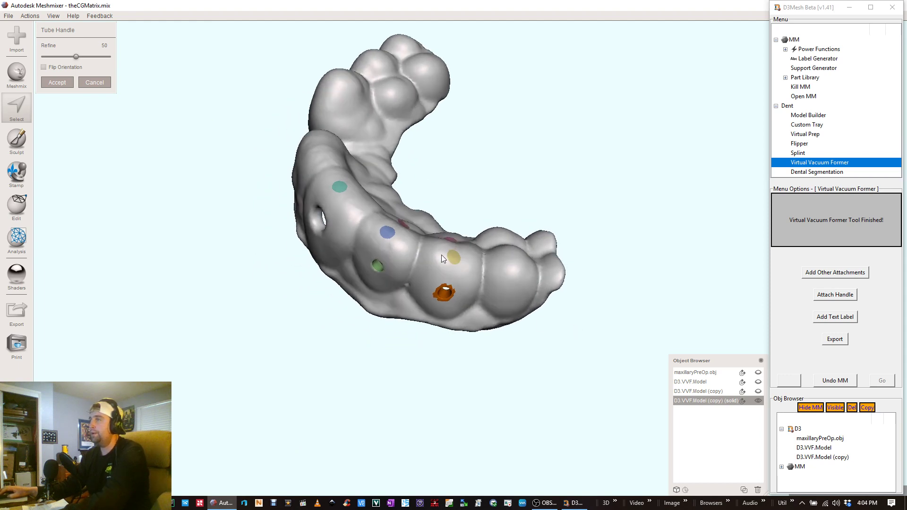
pyautogui.press('Return')
# Step: Select the outer and inner biting-edge spots on the third tooth and connect them with Tube Handle to make a hole
pyautogui.moveTo(453, 255); pyautogui.dragTo(565, 147, button='right')
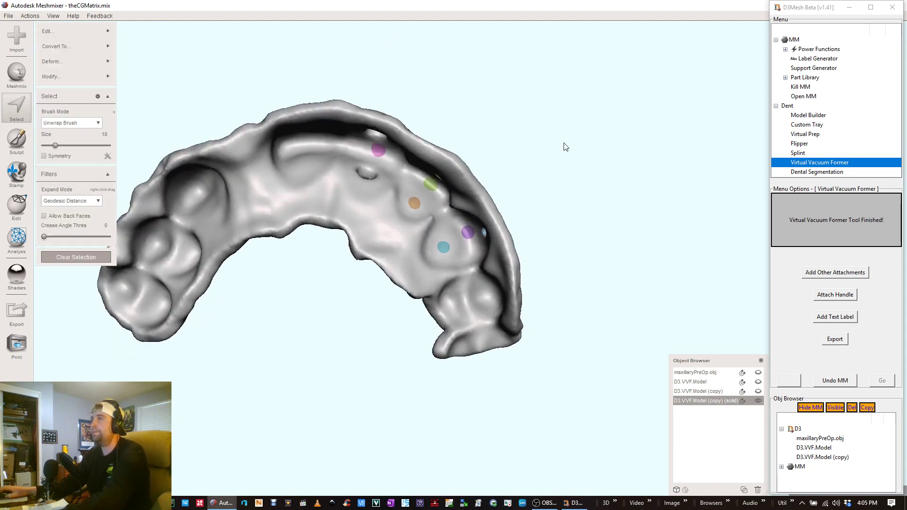
pyautogui.doubleClick(469, 233)
pyautogui.moveTo(418, 165)
pyautogui.mouseDown(button='right')
pyautogui.moveTo(318, 356)
pyautogui.moveTo(302, 350)
pyautogui.mouseUp(button='right')
pyautogui.moveTo(58, 43)
pyautogui.moveTo(106, 31)
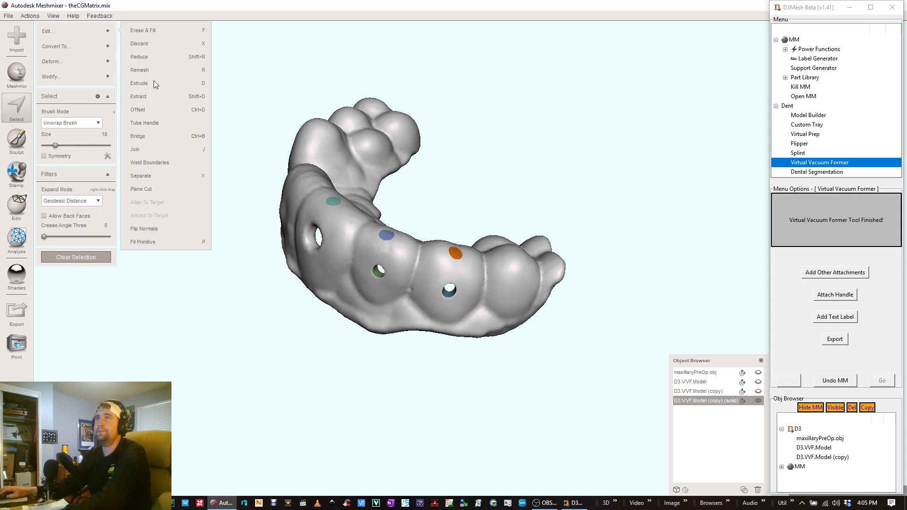
pyautogui.click(166, 125)
pyautogui.moveTo(410, 208); pyautogui.dragTo(658, 367, button='right')
pyautogui.press('a')
# Step: Select the outer and inner palatal spots on the third tooth and connect them with Tube Handle to make a hole
pyautogui.doubleClick(502, 260)
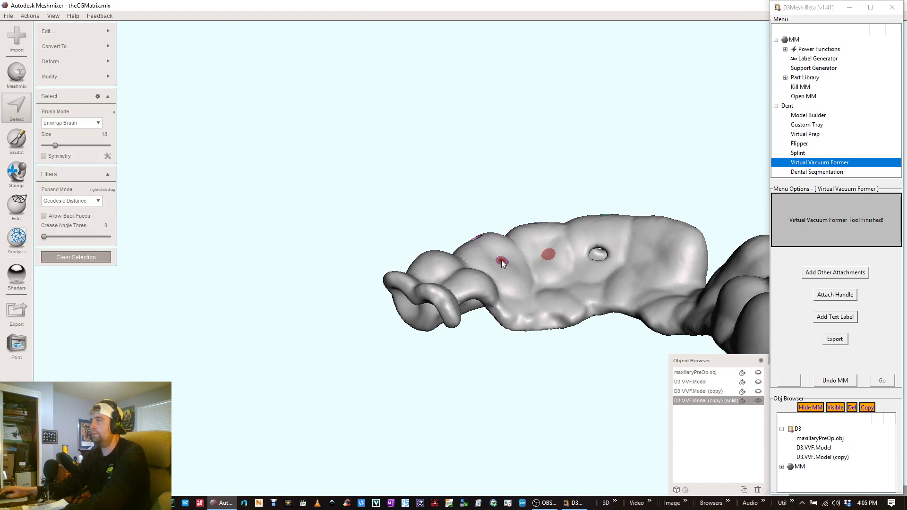
pyautogui.moveTo(503, 259)
pyautogui.mouseDown(button='right')
pyautogui.moveTo(548, 244)
pyautogui.moveTo(474, 307)
pyautogui.moveTo(547, 264)
pyautogui.moveTo(417, 377)
pyautogui.moveTo(414, 390)
pyautogui.moveTo(460, 313)
pyautogui.moveTo(490, 293)
pyautogui.moveTo(377, 347)
pyautogui.moveTo(307, 264)
pyautogui.mouseUp(button='right')
pyautogui.moveTo(104, 60)
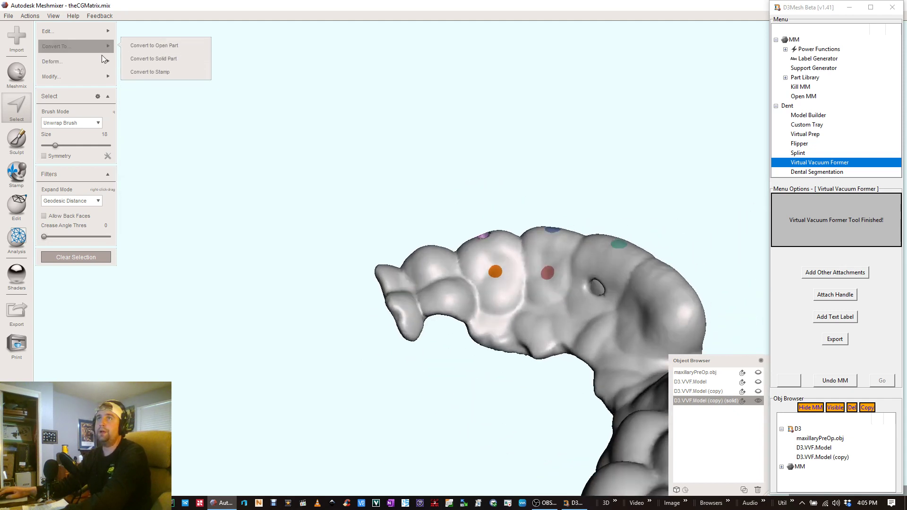
pyautogui.moveTo(95, 32)
pyautogui.click(182, 123)
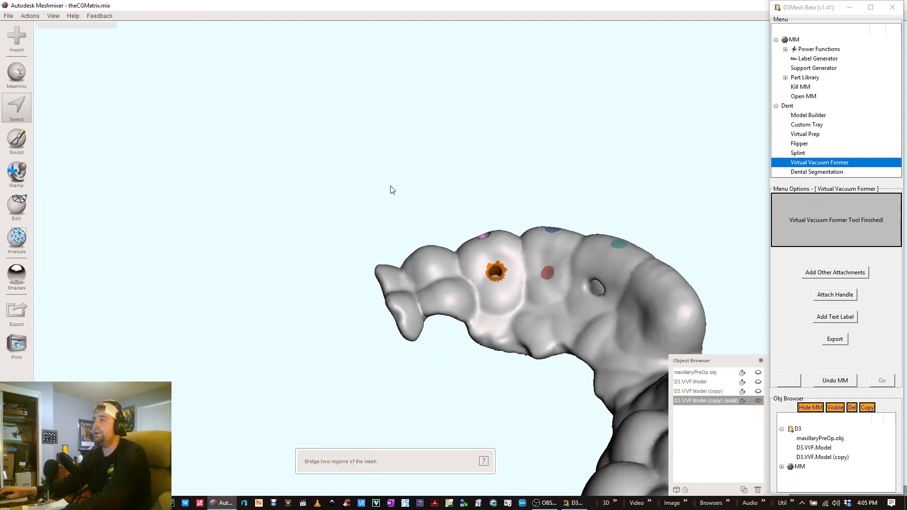
pyautogui.moveTo(542, 265); pyautogui.dragTo(166, 198, button='right')
pyautogui.press('a')
# Step: Select the outer and inner palatal spots on the middle tooth and join them with Tube Handle to make a hole
pyautogui.click(543, 287)
pyautogui.press('g')
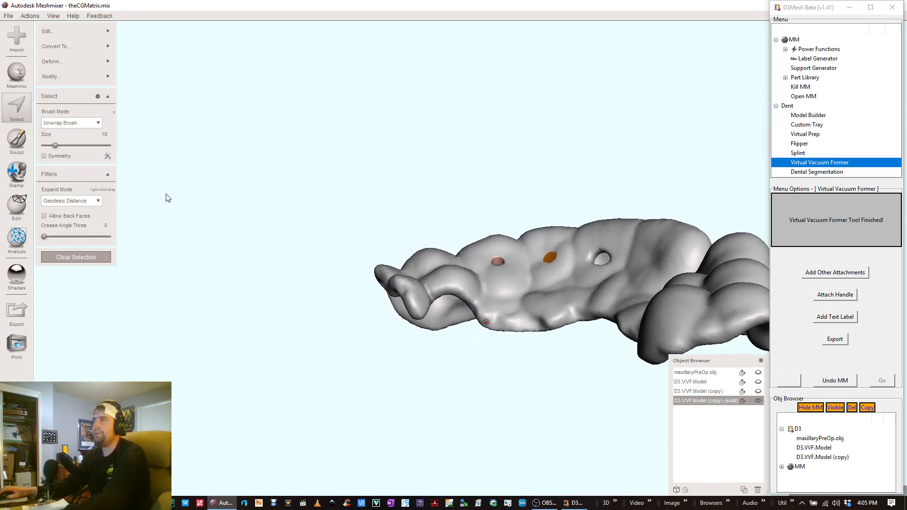
pyautogui.moveTo(99, 30)
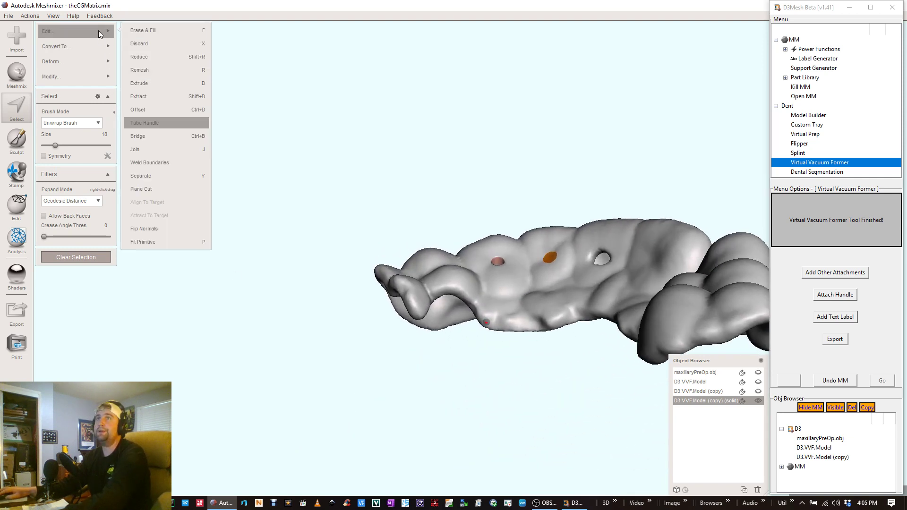
pyautogui.click(183, 121)
pyautogui.press('Return')
# Step: Punch a biting-edge hole through the middle tooth with Tube Handle between its outer and inner spots
pyautogui.moveTo(629, 259); pyautogui.dragTo(608, 246, button='right')
pyautogui.click(533, 201)
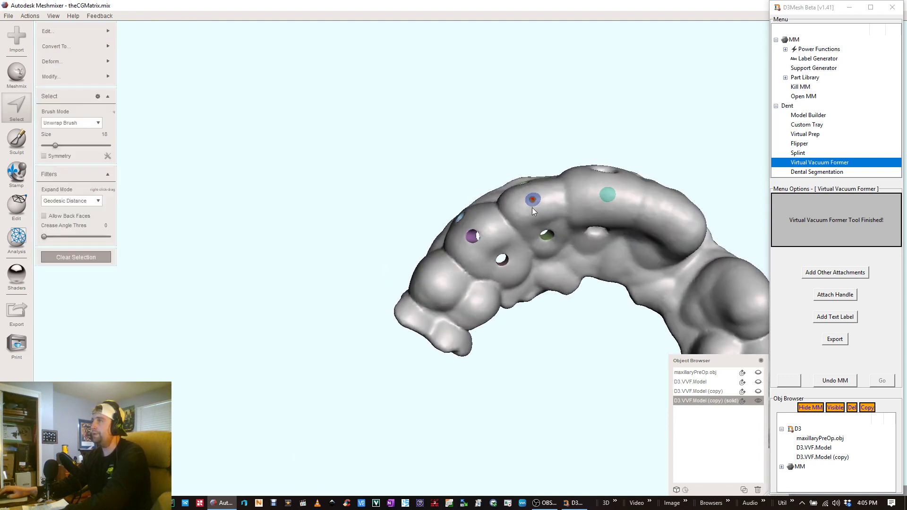
pyautogui.moveTo(532, 208); pyautogui.dragTo(393, 270, button='right')
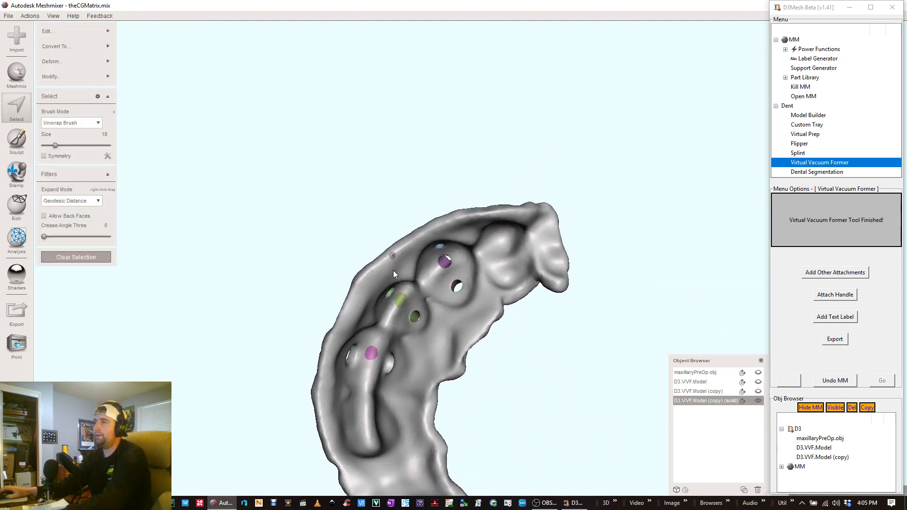
pyautogui.doubleClick(400, 300)
pyautogui.moveTo(109, 31)
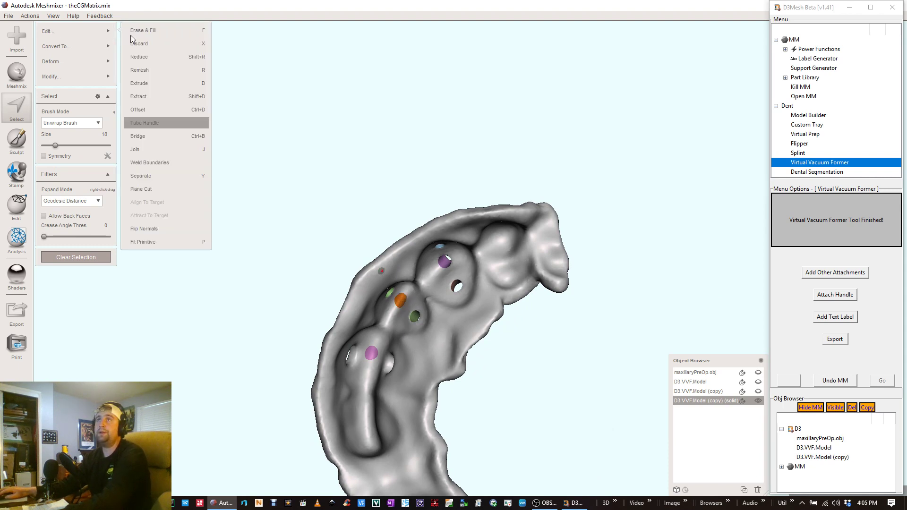
pyautogui.click(152, 121)
pyautogui.press('a')
pyautogui.press('Escape')
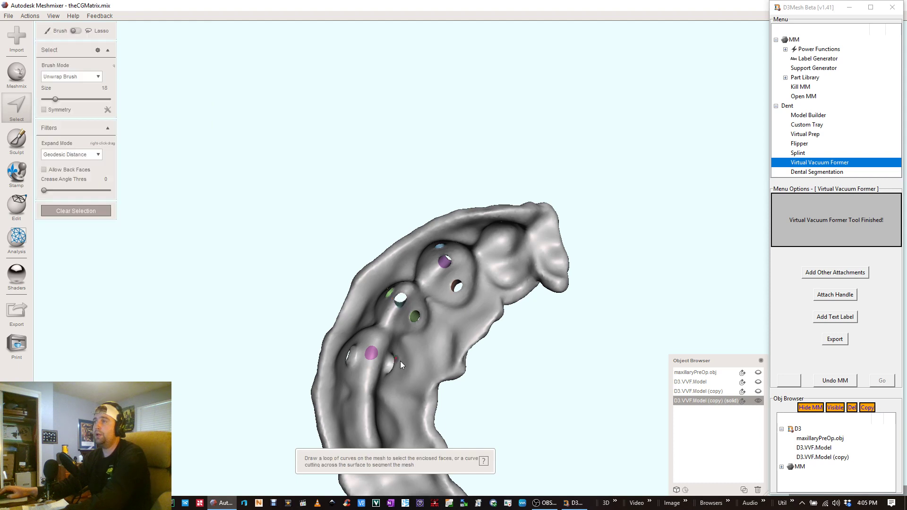
# Step: Select the inner and outer biting-edge spots on the first tooth and connect them with Tube Handle to make a hole
pyautogui.moveTo(369, 327); pyautogui.dragTo(405, 308, button='right')
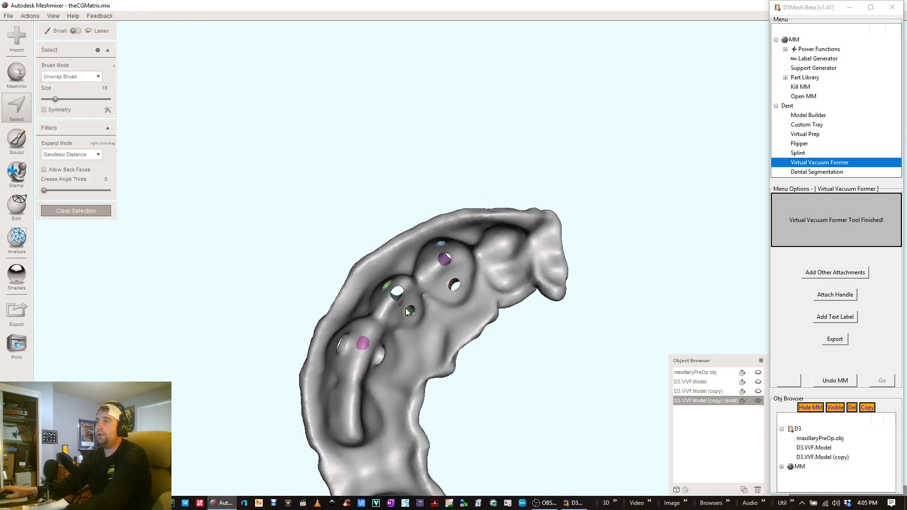
pyautogui.doubleClick(361, 342)
pyautogui.moveTo(383, 253); pyautogui.dragTo(315, 231, button='right')
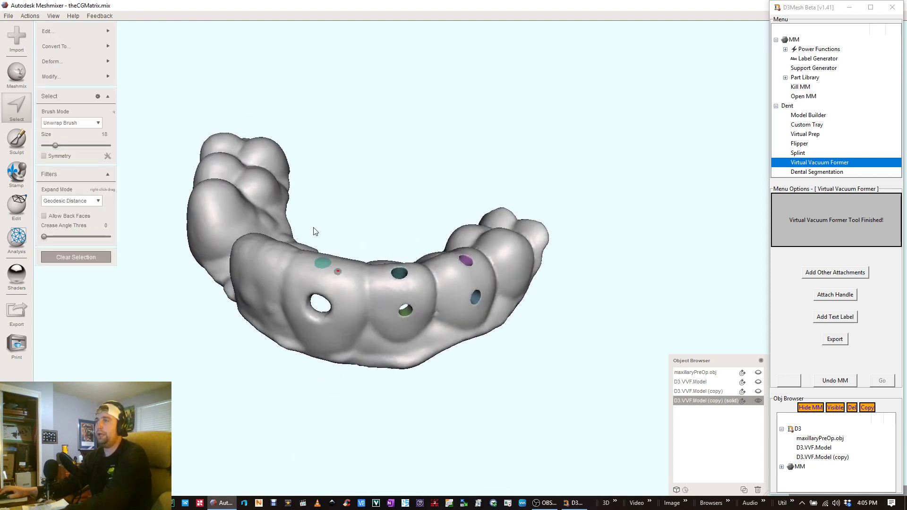
pyautogui.doubleClick(321, 262)
pyautogui.moveTo(85, 32)
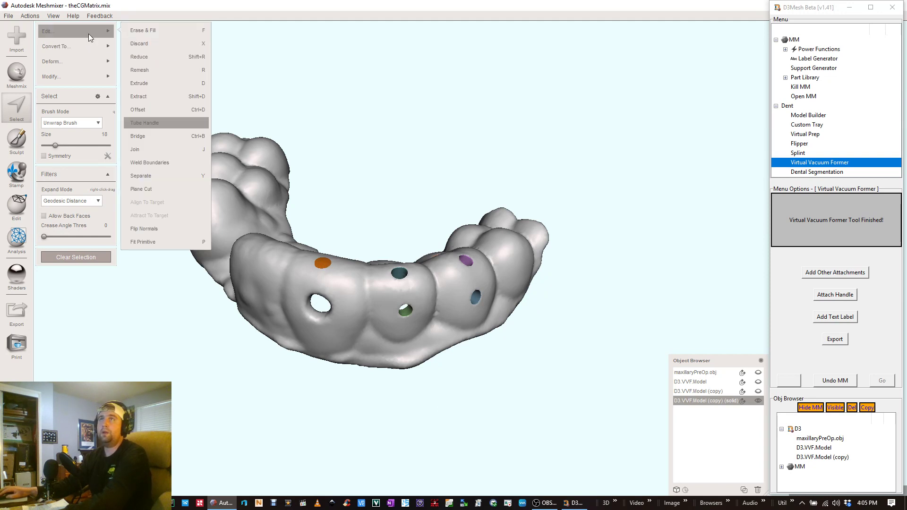
pyautogui.click(167, 124)
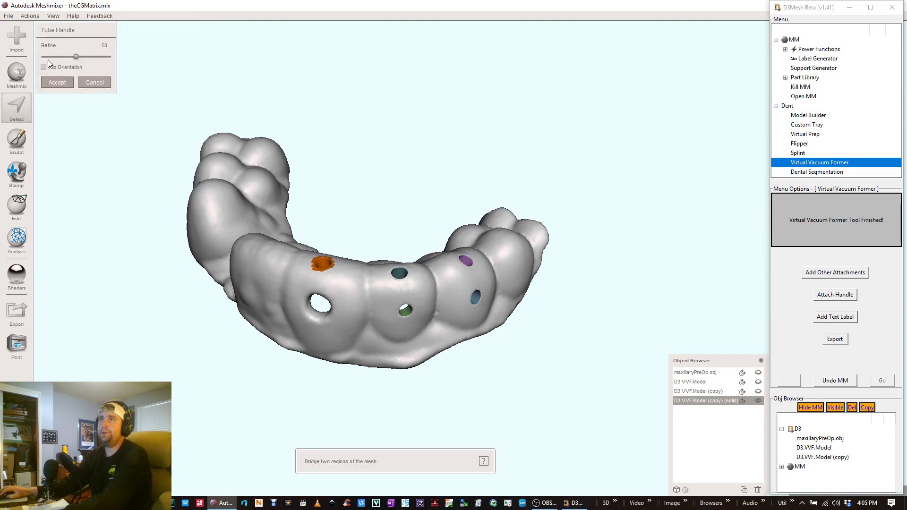
pyautogui.click(82, 82)
# Step: Inspect the facial, biting-edge and palatal holes in the three perforated teeth from all sides
pyautogui.moveTo(306, 84); pyautogui.dragTo(321, 156, button='right')
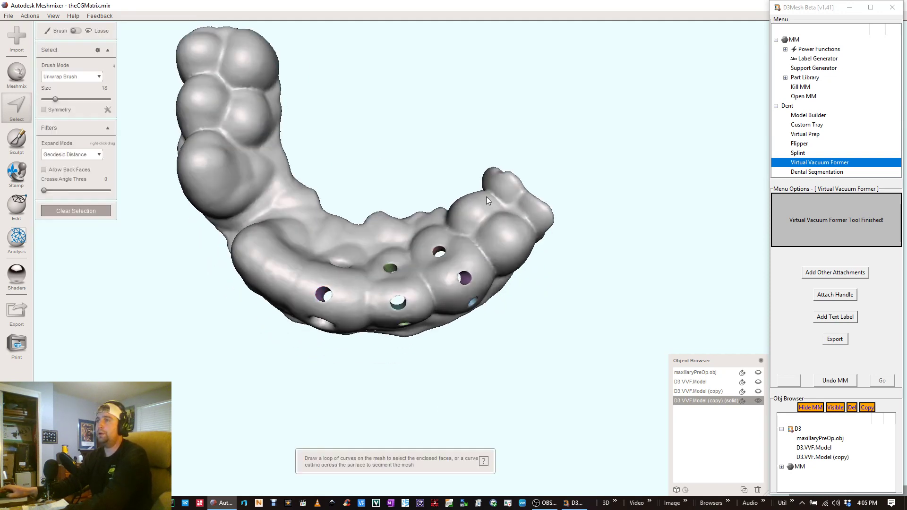
pyautogui.moveTo(500, 253); pyautogui.dragTo(594, 229, button='right')
pyautogui.moveTo(495, 244); pyautogui.dragTo(382, 219, button='right')
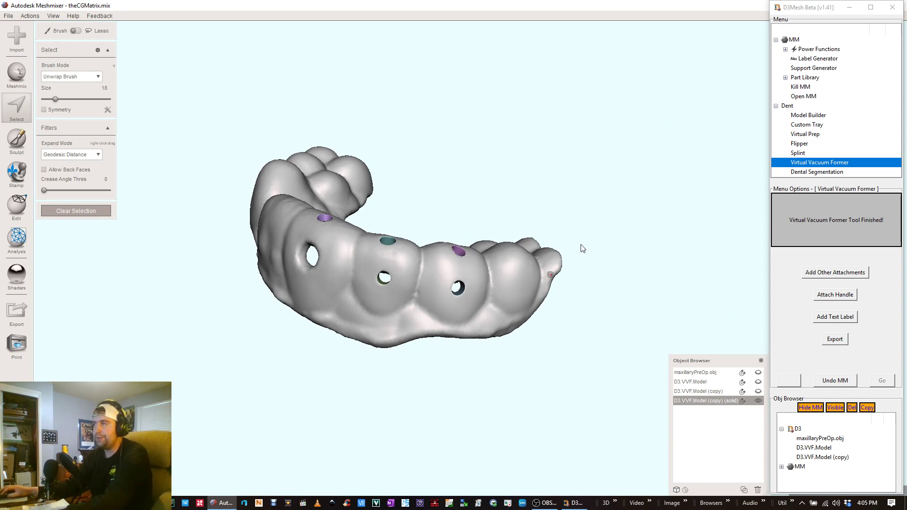
pyautogui.moveTo(385, 235); pyautogui.dragTo(517, 178, button='right')
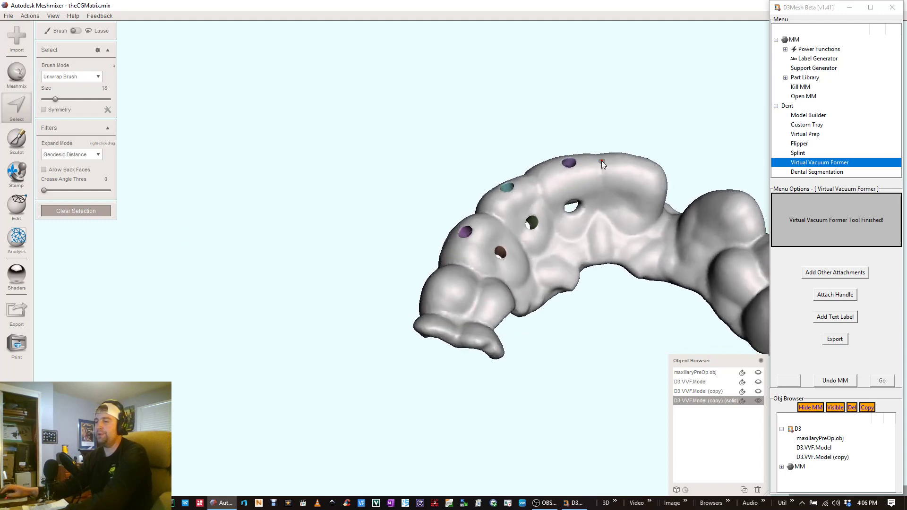
pyautogui.moveTo(562, 258); pyautogui.dragTo(532, 256, button='right')
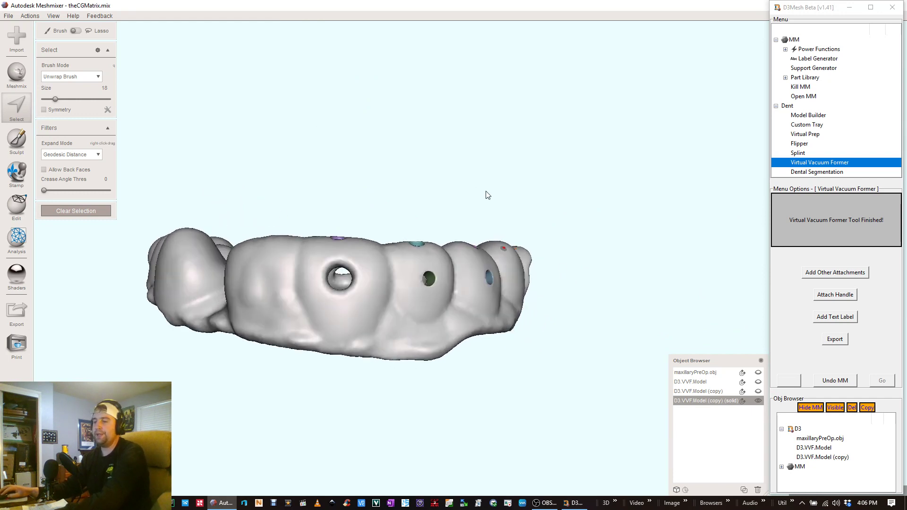
pyautogui.moveTo(378, 181); pyautogui.dragTo(277, 144, button='right')
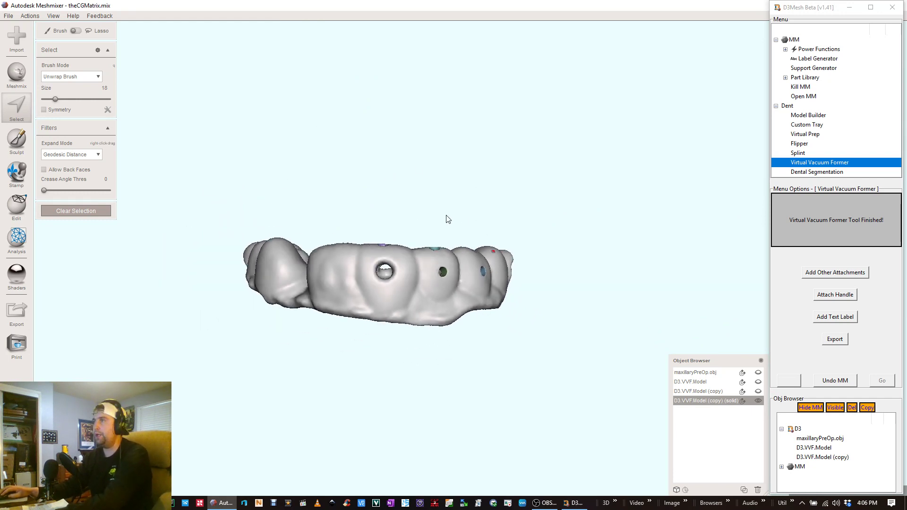
pyautogui.moveTo(448, 216); pyautogui.dragTo(428, 149, button='right')
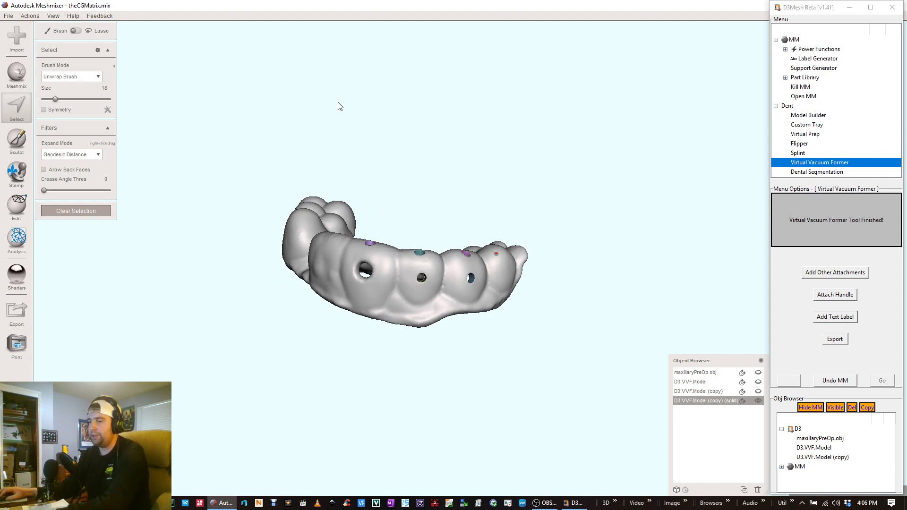
pyautogui.moveTo(401, 163); pyautogui.dragTo(418, 266, button='right')
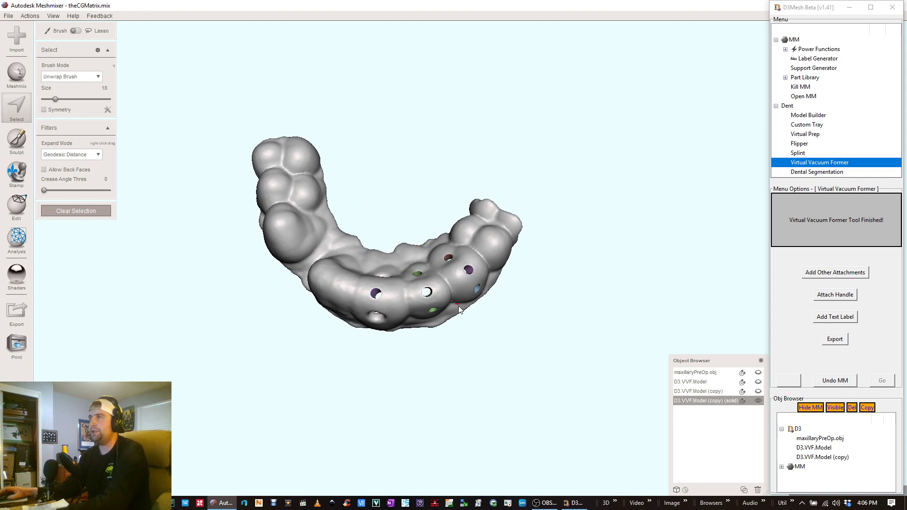
pyautogui.scroll(3, 437, 305)
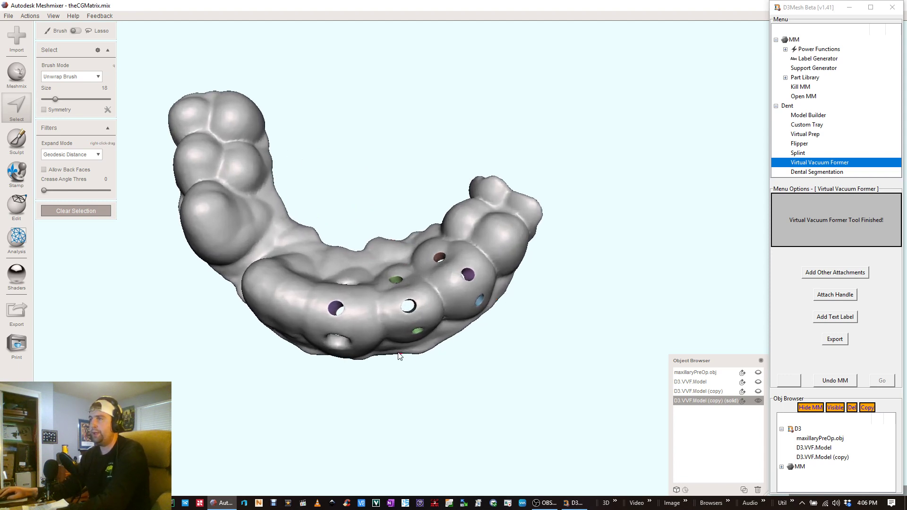
pyautogui.moveTo(400, 356); pyautogui.dragTo(397, 296, button='right')
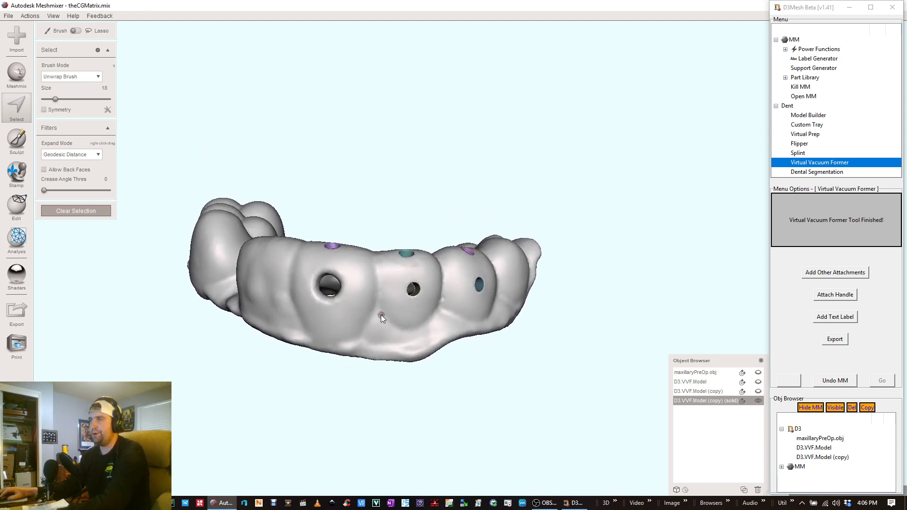
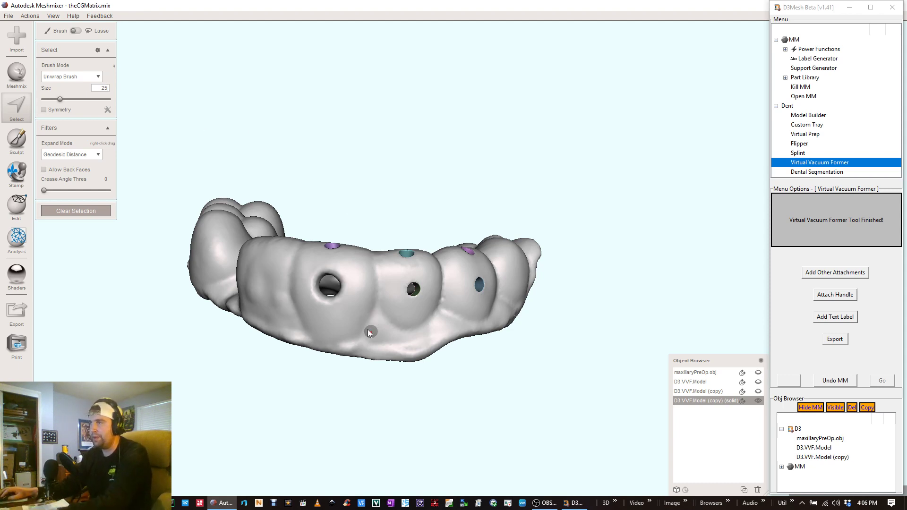
# Step: With brush size 22, paint a narrow selection strip along the outer facial groove between the first and middle teeth and over the biting edge
pyautogui.scroll(3, 409, 315)
pyautogui.moveTo(342, 331); pyautogui.dragTo(307, 310, button='right')
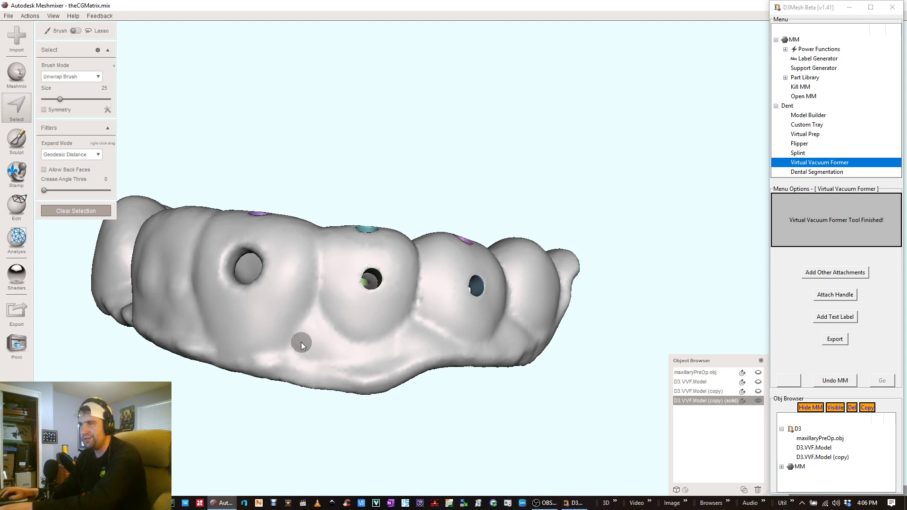
pyautogui.scroll(-1, 299, 347)
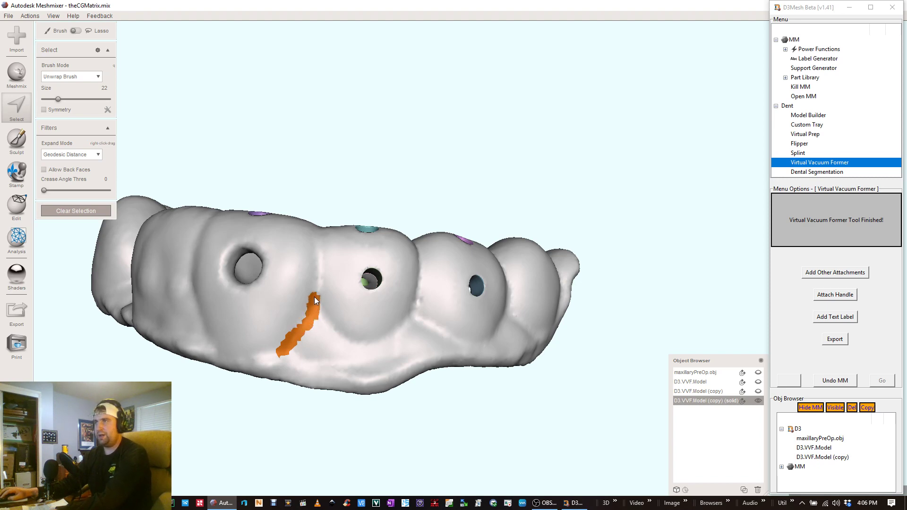
pyautogui.moveTo(319, 281); pyautogui.dragTo(321, 247)
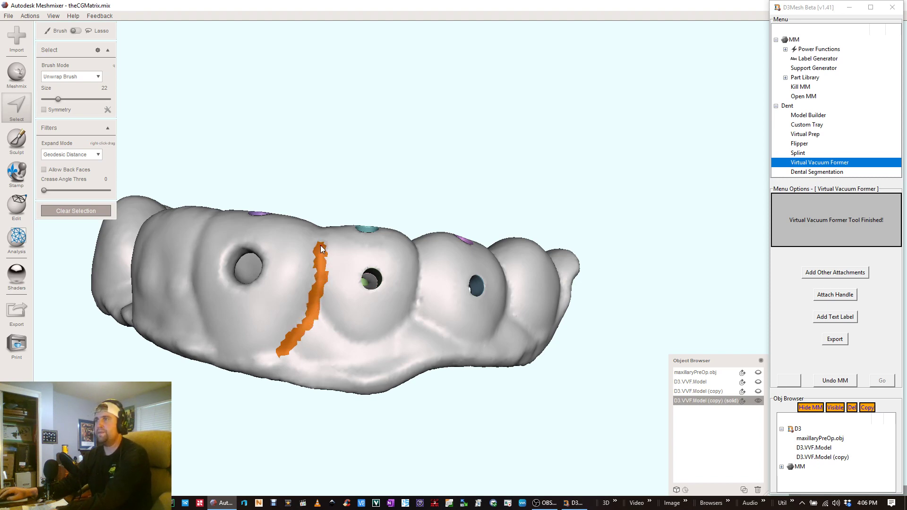
pyautogui.moveTo(321, 247)
pyautogui.mouseDown(button='right')
pyautogui.moveTo(320, 286)
pyautogui.moveTo(492, 370)
pyautogui.moveTo(580, 362)
pyautogui.mouseUp(button='right')
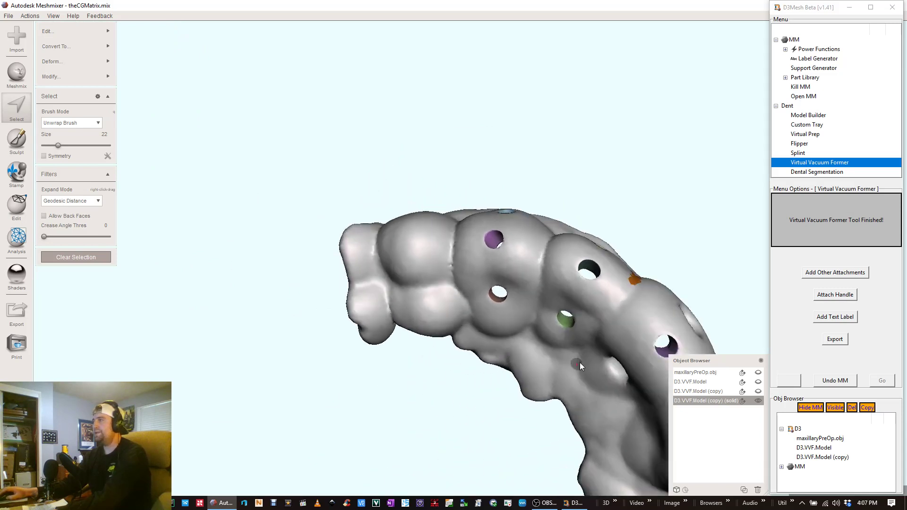
pyautogui.press('c')
pyautogui.moveTo(512, 284); pyautogui.dragTo(484, 301, button='right')
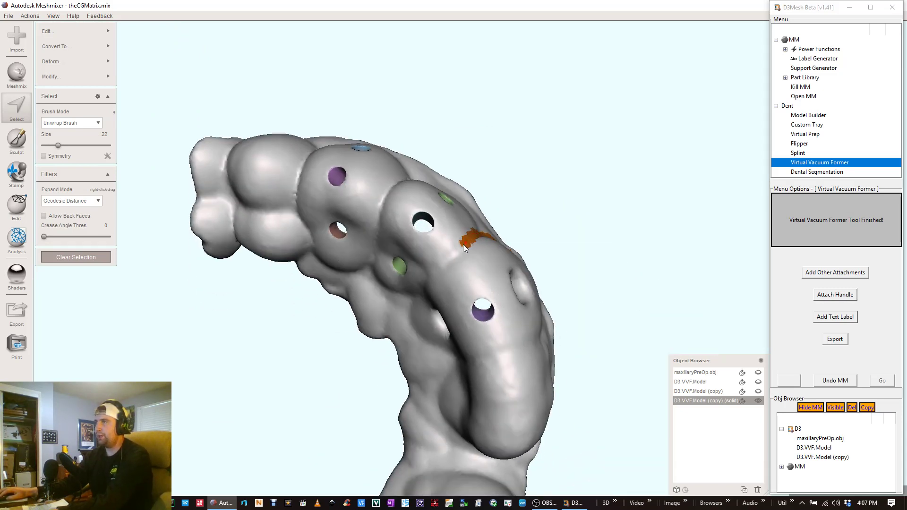
# Step: Extend the selection strip along the outer palatal groove between the two teeth and fork its gum-side end into two branches
pyautogui.moveTo(435, 271); pyautogui.dragTo(528, 171, button='right')
pyautogui.moveTo(458, 286); pyautogui.dragTo(457, 295)
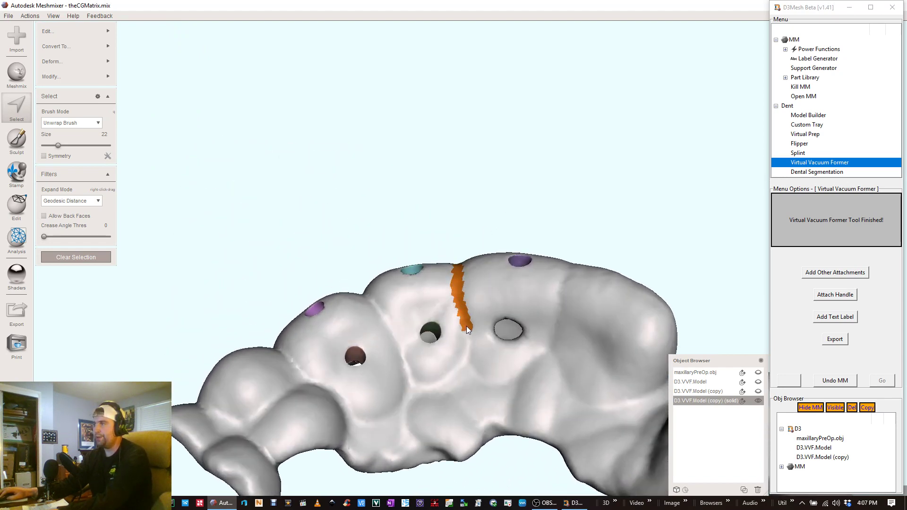
pyautogui.moveTo(466, 329); pyautogui.dragTo(470, 339)
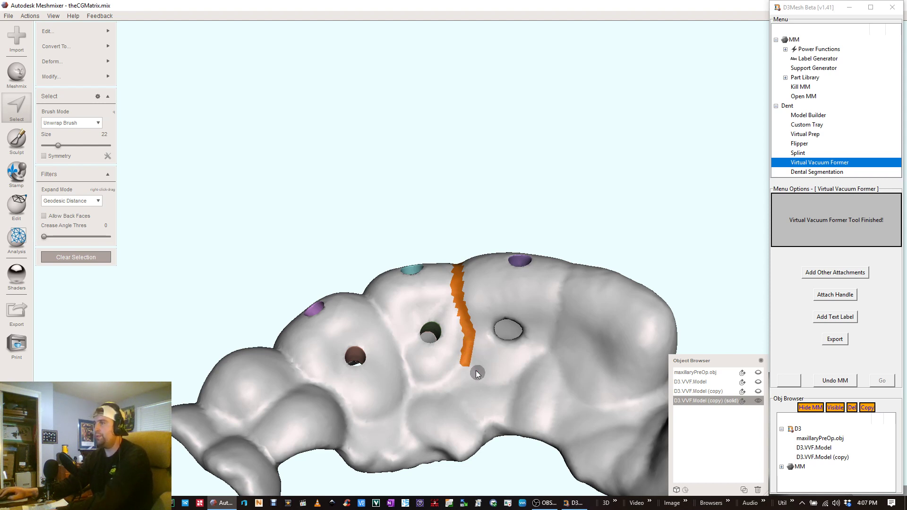
pyautogui.moveTo(466, 359); pyautogui.dragTo(472, 373)
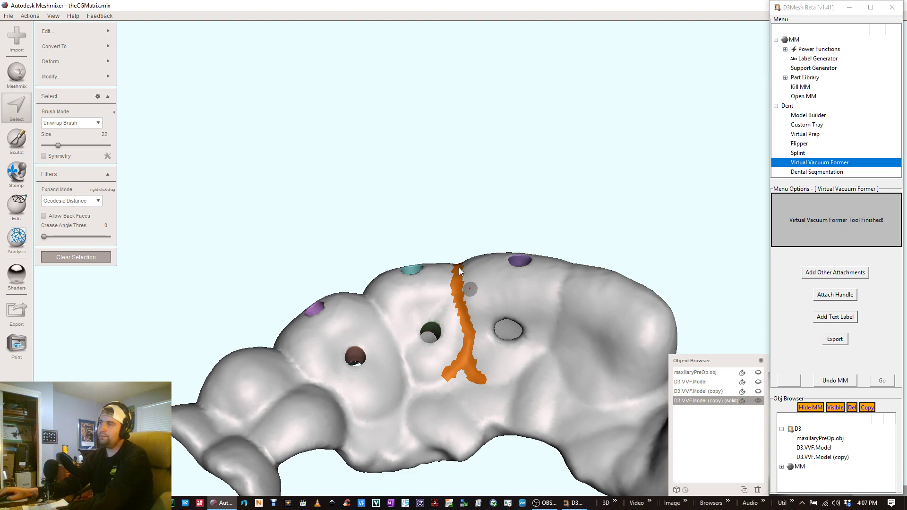
# Step: Add a second branch at the gum-side end of the outer facial strip to form an inverted Y
pyautogui.moveTo(463, 276)
pyautogui.mouseDown(button='right')
pyautogui.moveTo(461, 306)
pyautogui.moveTo(503, 319)
pyautogui.moveTo(509, 311)
pyautogui.moveTo(600, 356)
pyautogui.moveTo(570, 294)
pyautogui.moveTo(395, 233)
pyautogui.mouseUp(button='right')
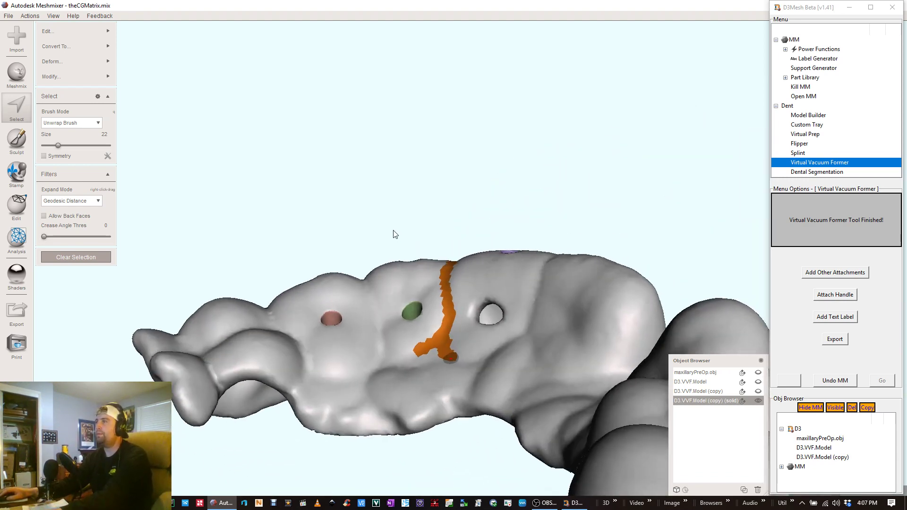
pyautogui.moveTo(477, 347)
pyautogui.mouseDown(button='right')
pyautogui.moveTo(468, 387)
pyautogui.moveTo(533, 389)
pyautogui.moveTo(484, 389)
pyautogui.moveTo(591, 304)
pyautogui.moveTo(473, 329)
pyautogui.mouseUp(button='right')
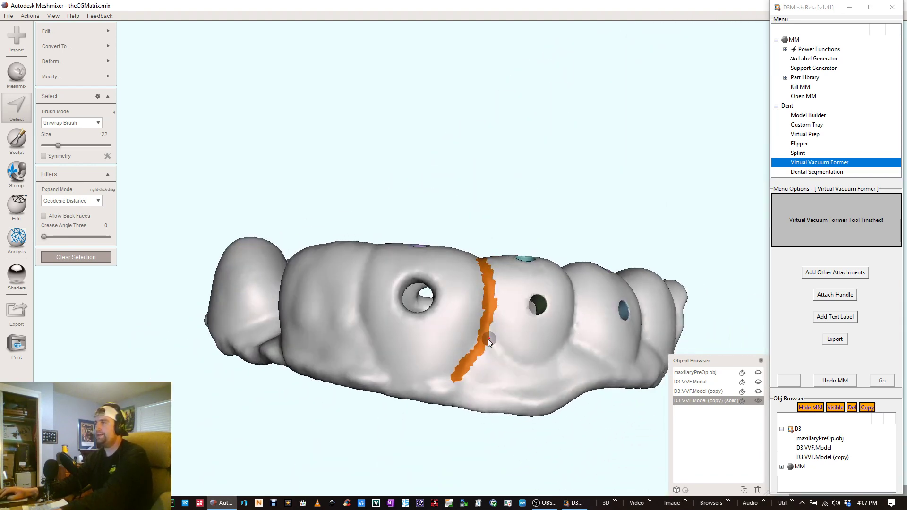
pyautogui.moveTo(494, 349)
pyautogui.mouseDown()
pyautogui.moveTo(508, 362)
pyautogui.moveTo(504, 355)
pyautogui.mouseUp()
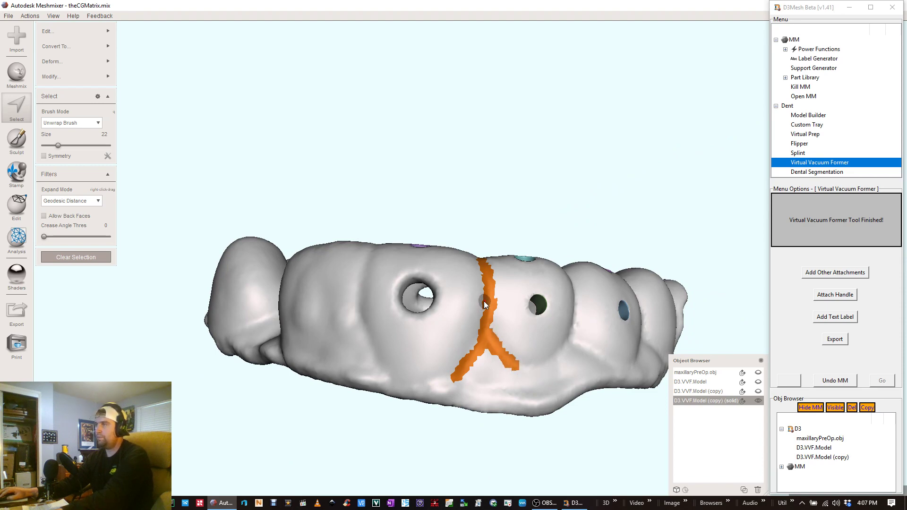
# Step: Paint a matching forked selection strip on the inner facial surface between the first and middle perforated teeth and extend it towards the biting edge
pyautogui.moveTo(487, 331)
pyautogui.mouseDown(button='right')
pyautogui.moveTo(489, 278)
pyautogui.moveTo(413, 422)
pyautogui.moveTo(443, 316)
pyautogui.moveTo(468, 305)
pyautogui.mouseUp(button='right')
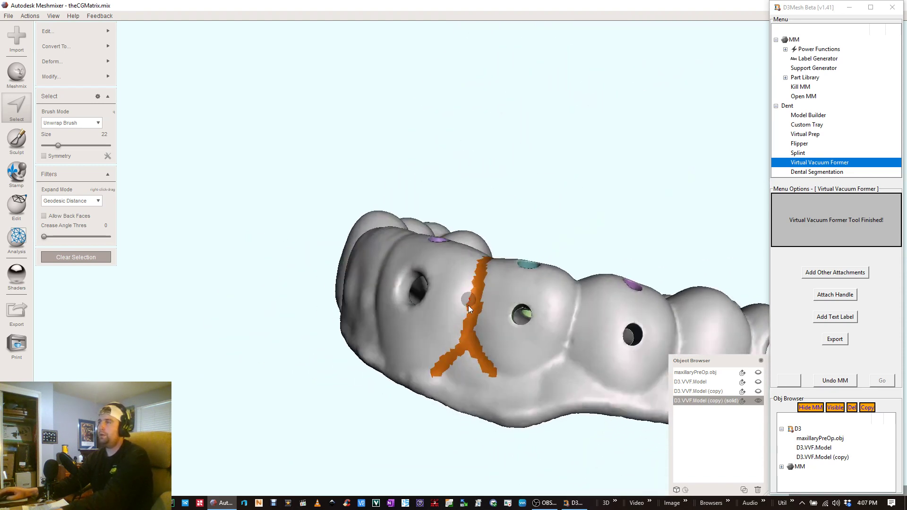
pyautogui.moveTo(492, 345)
pyautogui.mouseDown(button='right')
pyautogui.moveTo(481, 325)
pyautogui.moveTo(432, 319)
pyautogui.moveTo(491, 262)
pyautogui.moveTo(450, 350)
pyautogui.moveTo(563, 263)
pyautogui.moveTo(623, 279)
pyautogui.moveTo(377, 421)
pyautogui.moveTo(524, 294)
pyautogui.moveTo(607, 285)
pyautogui.moveTo(724, 302)
pyautogui.moveTo(423, 338)
pyautogui.moveTo(453, 313)
pyautogui.mouseUp(button='right')
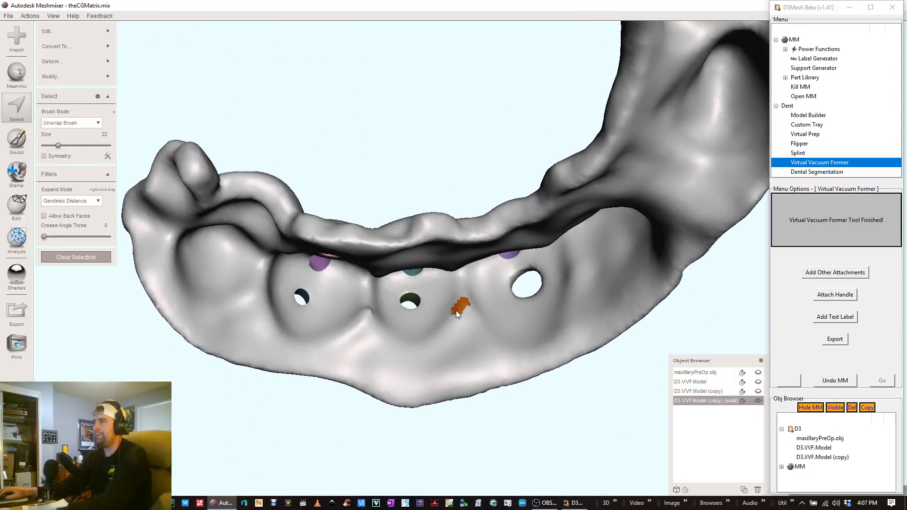
pyautogui.moveTo(449, 325); pyautogui.dragTo(430, 342)
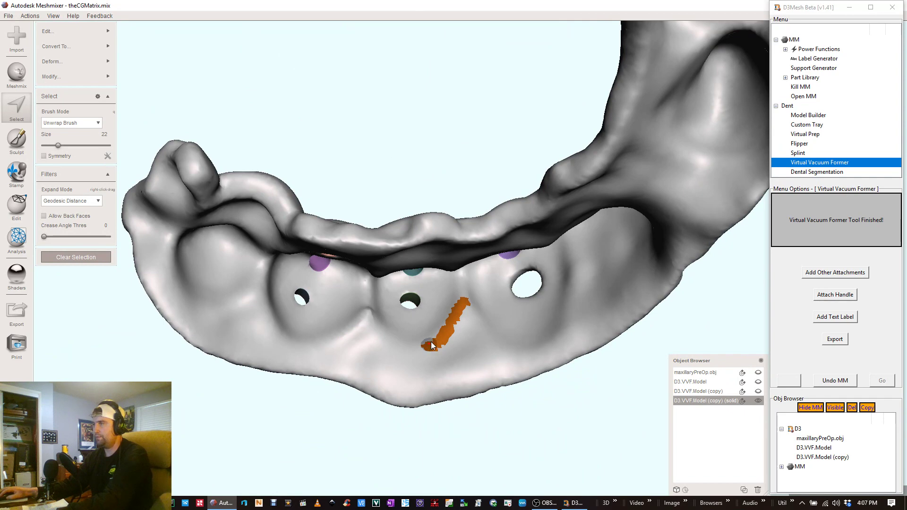
pyautogui.moveTo(466, 305); pyautogui.dragTo(469, 312)
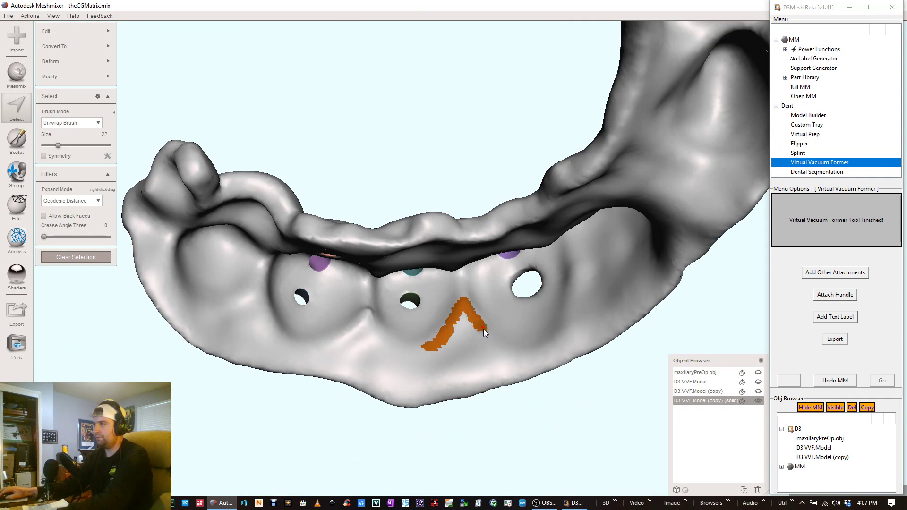
pyautogui.moveTo(481, 321)
pyautogui.mouseDown(button='right')
pyautogui.moveTo(466, 265)
pyautogui.moveTo(465, 276)
pyautogui.mouseUp(button='right')
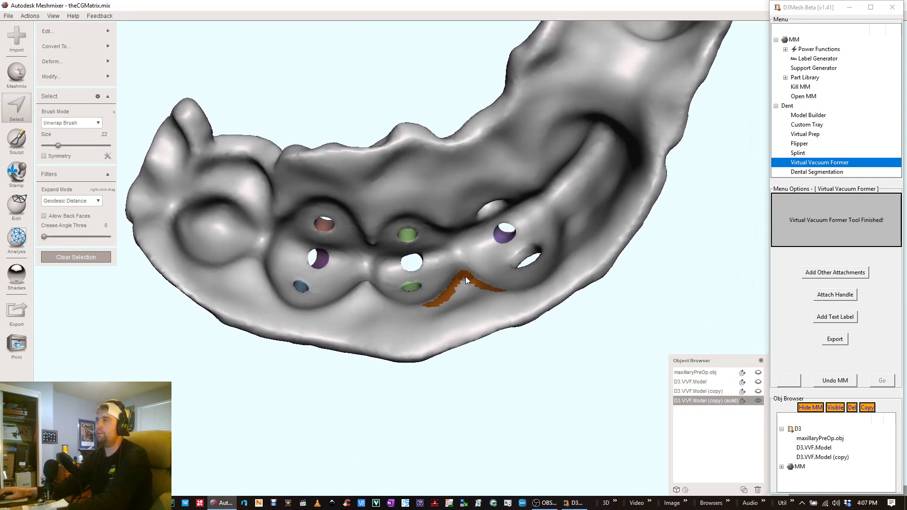
pyautogui.moveTo(461, 267); pyautogui.dragTo(454, 249)
# Step: Continue the inner selection strip down the palatal side between the same teeth and fork its gum-side end into two branches
pyautogui.moveTo(453, 243)
pyautogui.mouseDown(button='right')
pyautogui.moveTo(441, 196)
pyautogui.moveTo(449, 230)
pyautogui.moveTo(387, 192)
pyautogui.moveTo(251, 217)
pyautogui.moveTo(414, 313)
pyautogui.mouseUp(button='right')
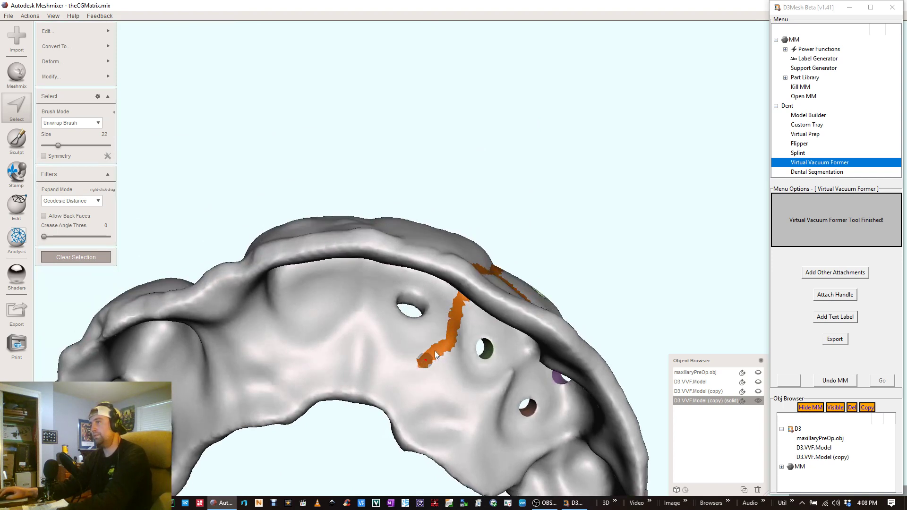
pyautogui.moveTo(453, 349); pyautogui.dragTo(452, 365)
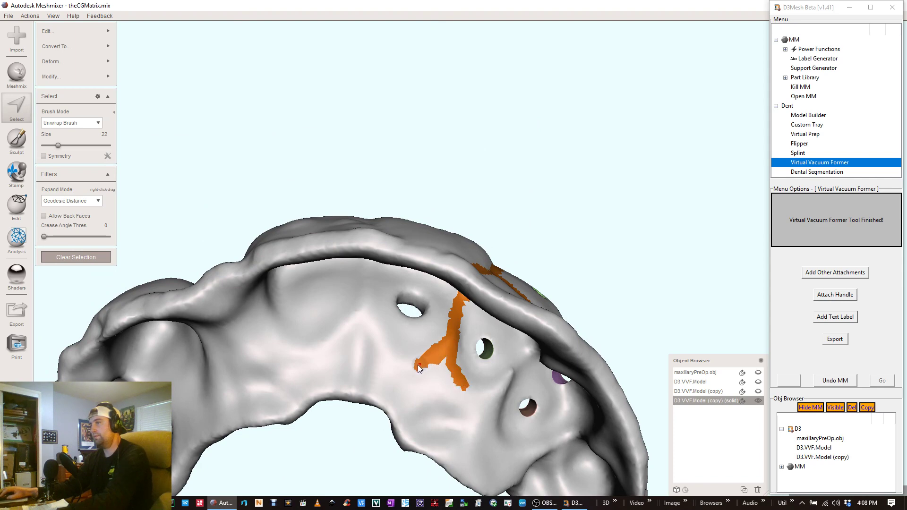
pyautogui.moveTo(418, 368); pyautogui.dragTo(451, 347)
pyautogui.moveTo(453, 276); pyautogui.dragTo(415, 290, button='right')
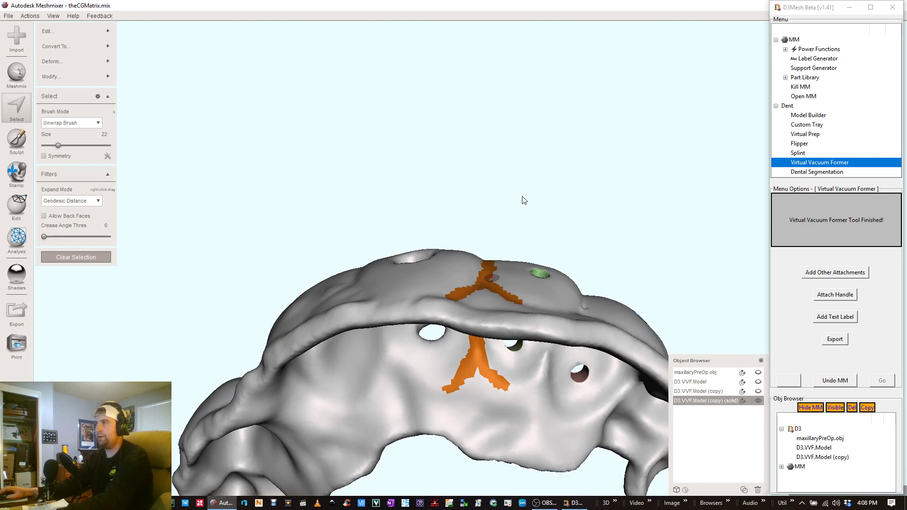
# Step: Smooth the selection boundaries with Smoothness 100, Preserve Shape 0 and Preserve Mesh Boundary enabled
pyautogui.moveTo(526, 185); pyautogui.dragTo(550, 358, button='right')
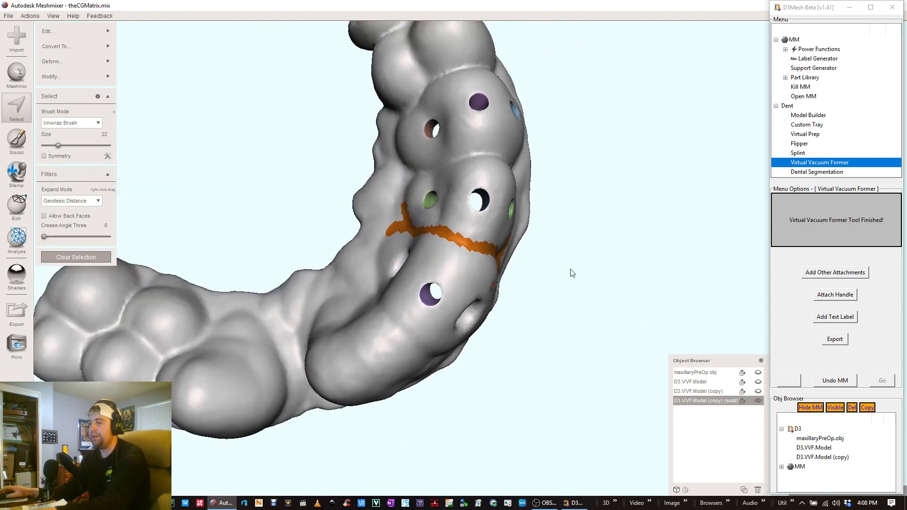
pyautogui.press('b')
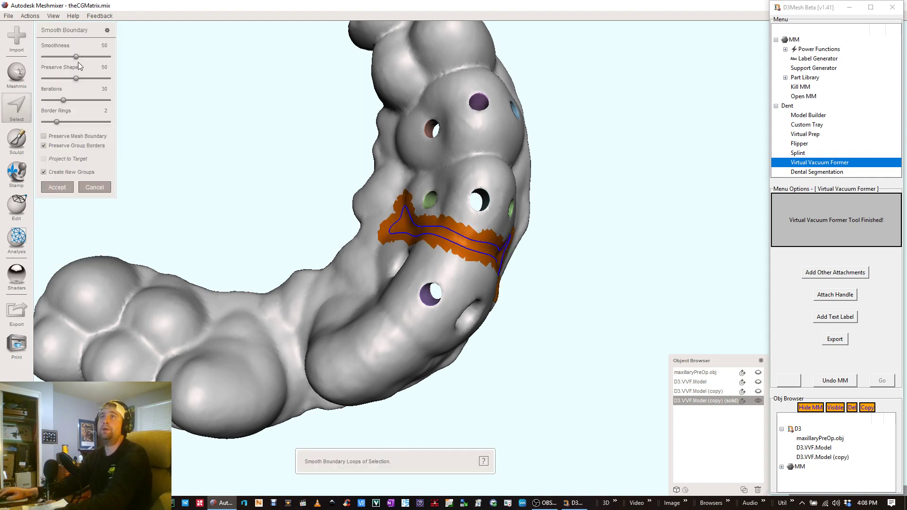
pyautogui.moveTo(76, 56); pyautogui.dragTo(114, 56)
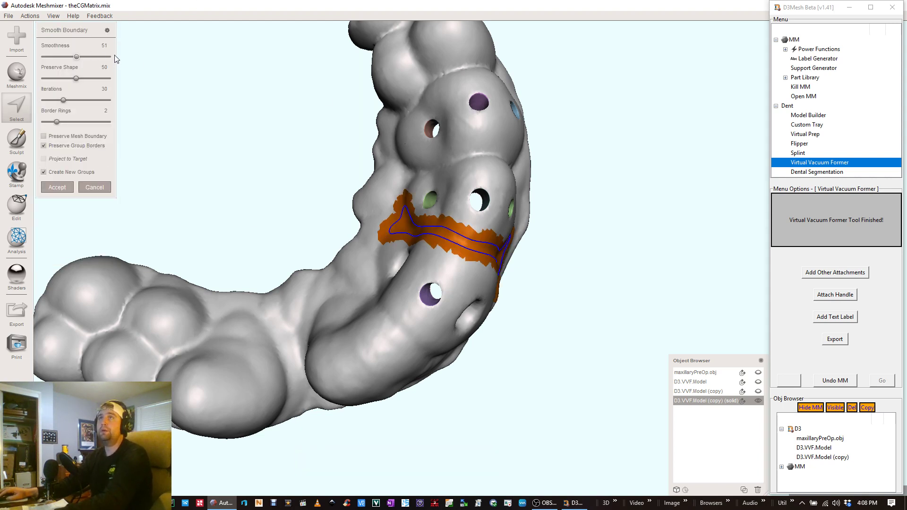
pyautogui.click(95, 68)
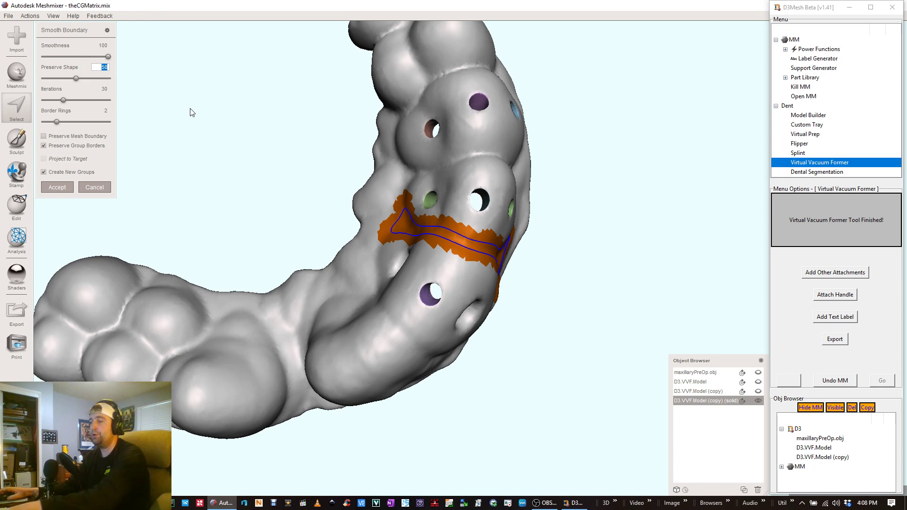
pyautogui.write('0')
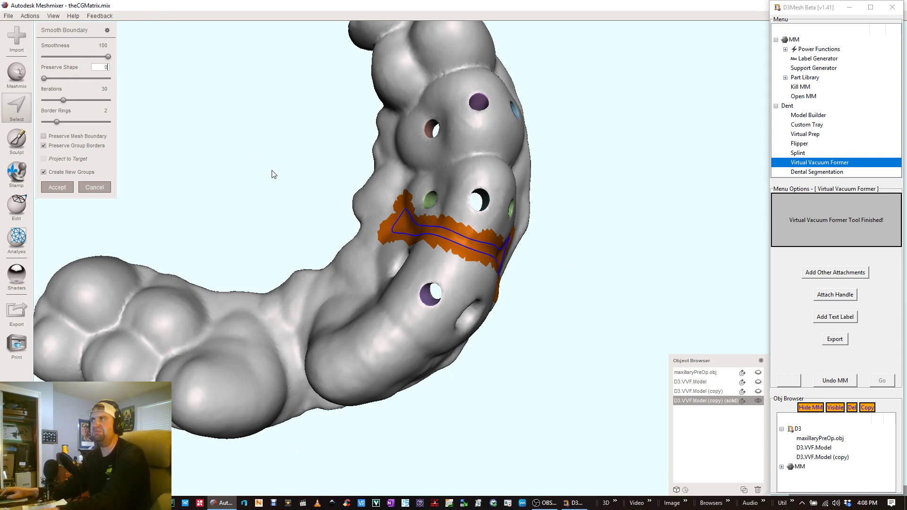
pyautogui.click(44, 136)
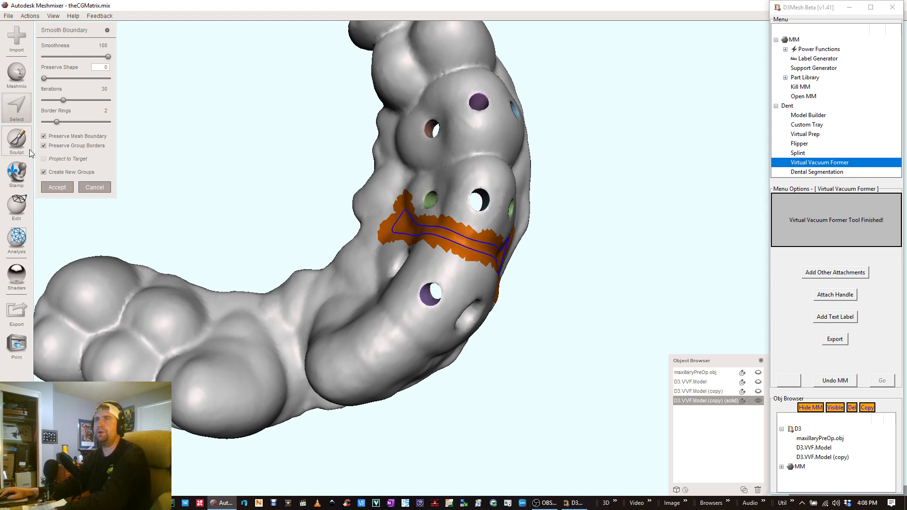
pyautogui.click(45, 145)
pyautogui.click(55, 188)
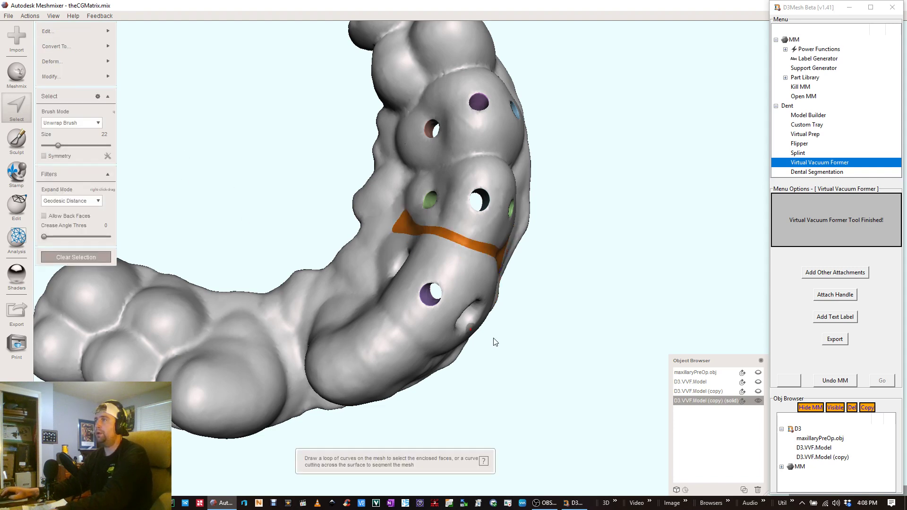
# Step: Cut a through slot between the matching outer and inner strips using Tube Handle with Refine set to 100
pyautogui.moveTo(407, 274); pyautogui.dragTo(471, 126, button='right')
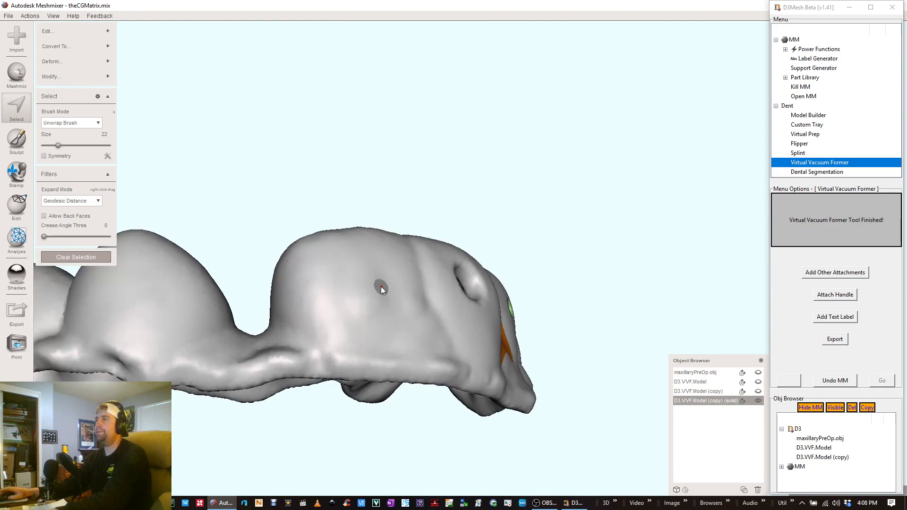
pyautogui.moveTo(380, 286); pyautogui.dragTo(528, 293, button='right')
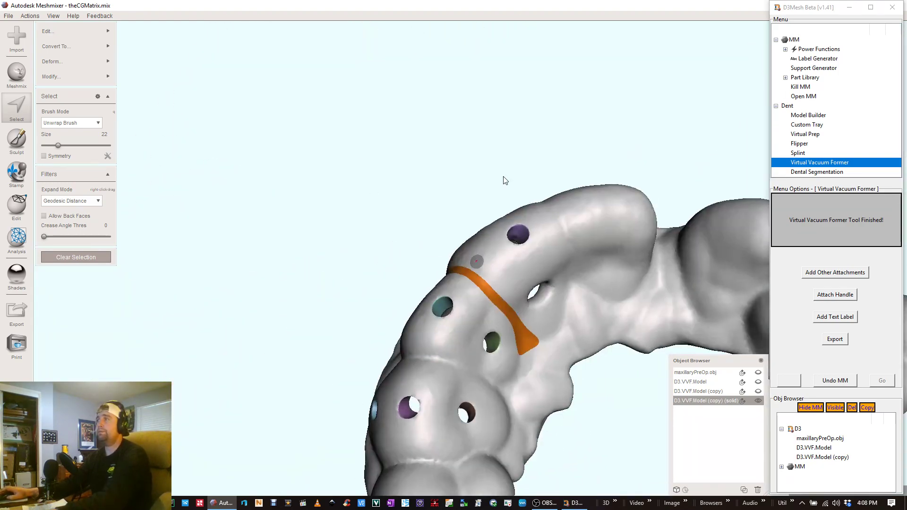
pyautogui.moveTo(504, 178); pyautogui.dragTo(569, 152, button='right')
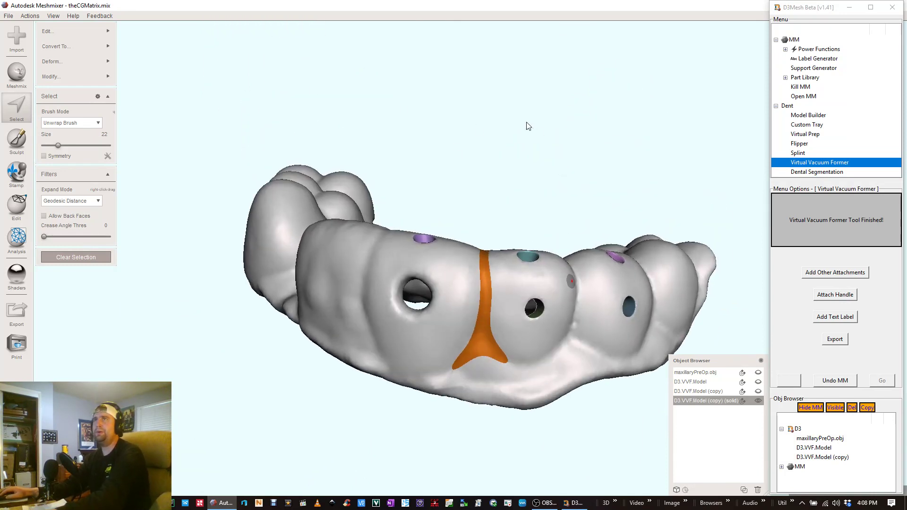
pyautogui.moveTo(109, 32)
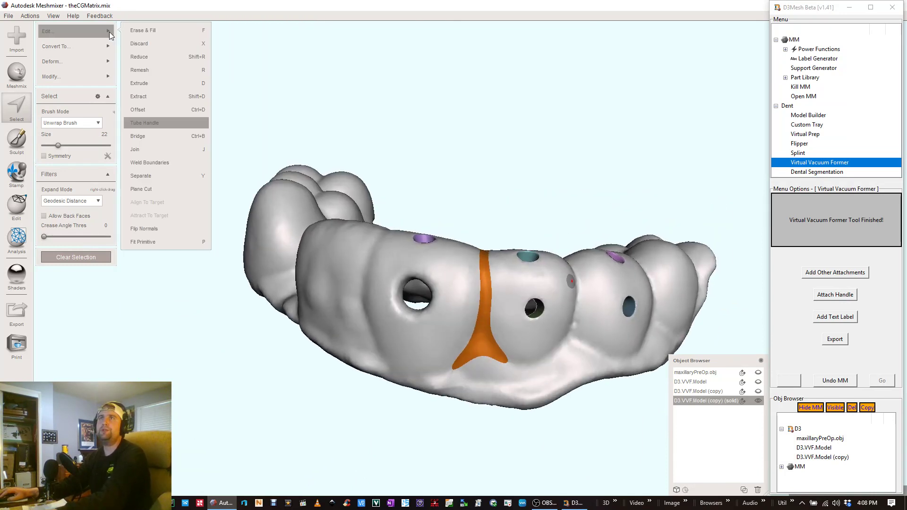
pyautogui.click(174, 122)
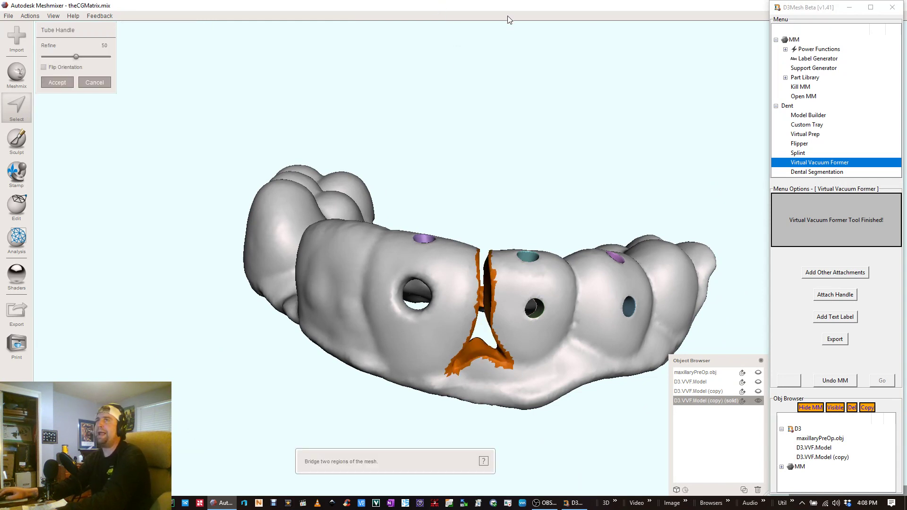
pyautogui.moveTo(76, 57); pyautogui.dragTo(121, 56)
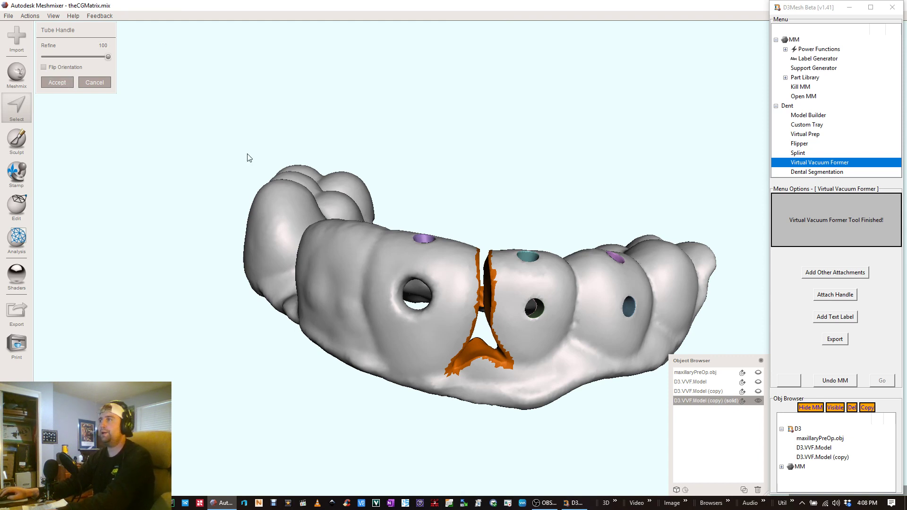
pyautogui.click(66, 85)
# Step: Examine the slot between the two teeth from the facial, biting-edge and underside views
pyautogui.moveTo(582, 152); pyautogui.dragTo(556, 203, button='right')
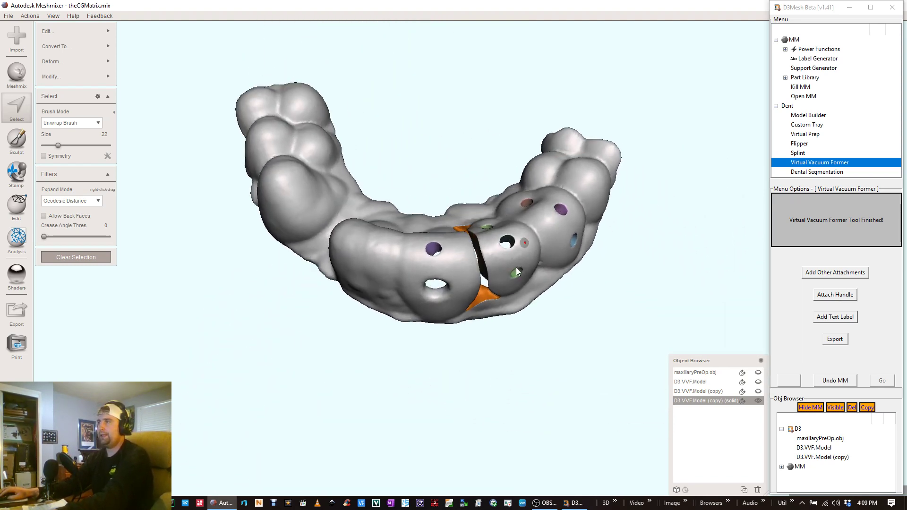
pyautogui.moveTo(517, 269); pyautogui.dragTo(197, 148, button='right')
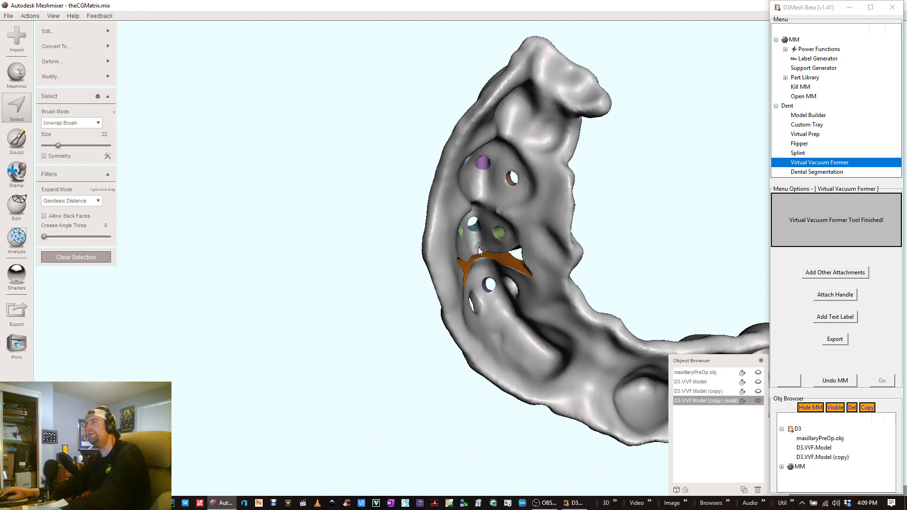
pyautogui.moveTo(479, 250)
pyautogui.mouseDown(button='right')
pyautogui.moveTo(449, 283)
pyautogui.moveTo(475, 248)
pyautogui.mouseUp(button='right')
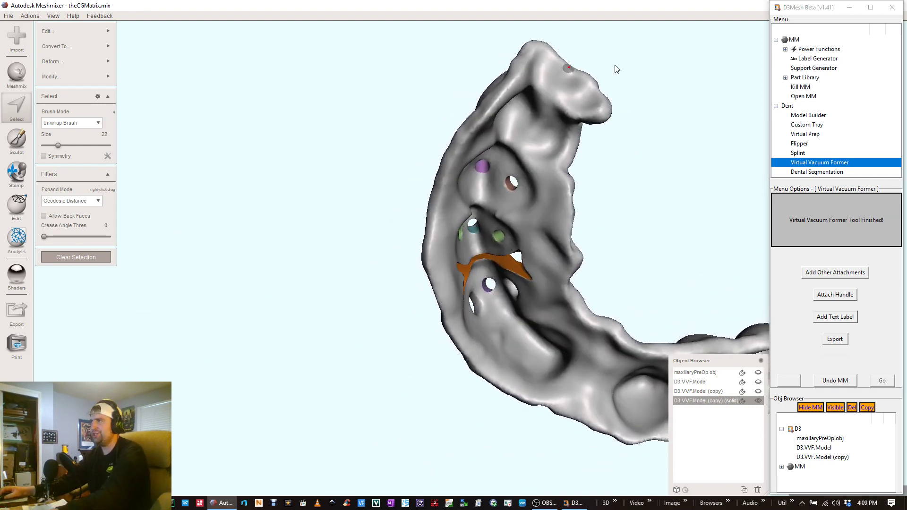
pyautogui.moveTo(534, 216); pyautogui.dragTo(620, 275, button='right')
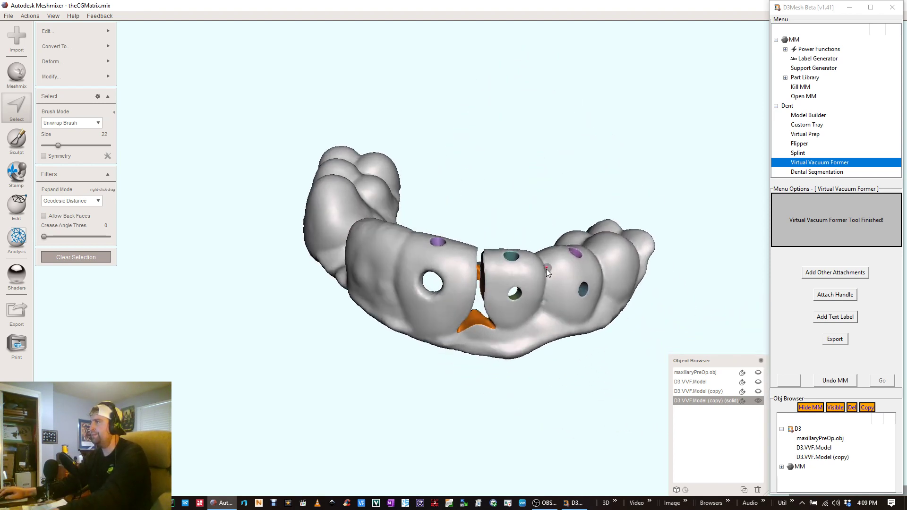
pyautogui.moveTo(546, 268)
pyautogui.mouseDown(button='right')
pyautogui.moveTo(601, 257)
pyautogui.moveTo(619, 239)
pyautogui.moveTo(555, 270)
pyautogui.mouseUp(button='right')
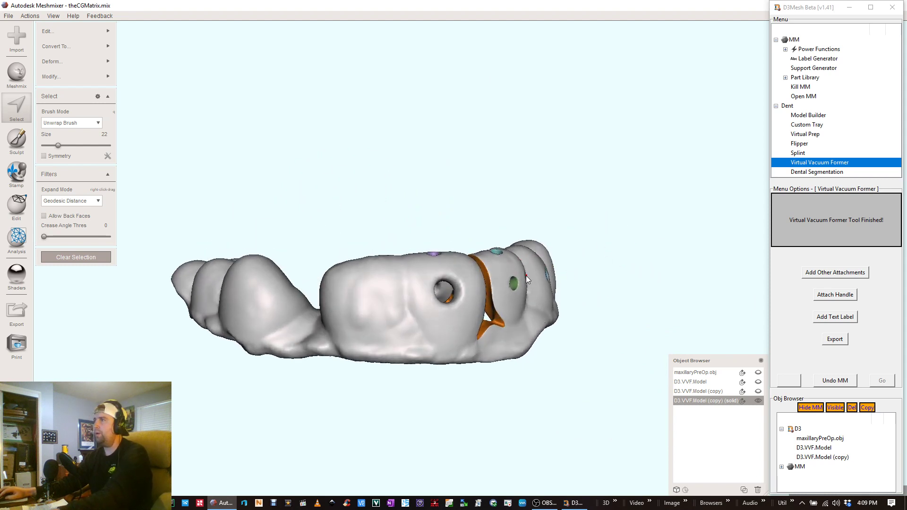
pyautogui.moveTo(520, 271)
pyautogui.mouseDown(button='right')
pyautogui.moveTo(468, 273)
pyautogui.moveTo(526, 278)
pyautogui.mouseUp(button='right')
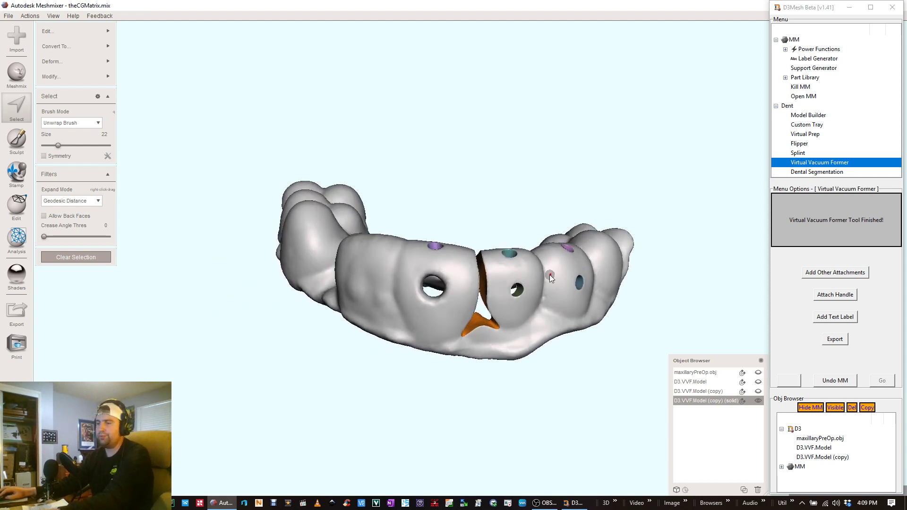
# Step: Clear the selection and paint an inverted-Y strip along the outer facial groove between the first perforated tooth and its unperforated neighbour
pyautogui.press('Escape')
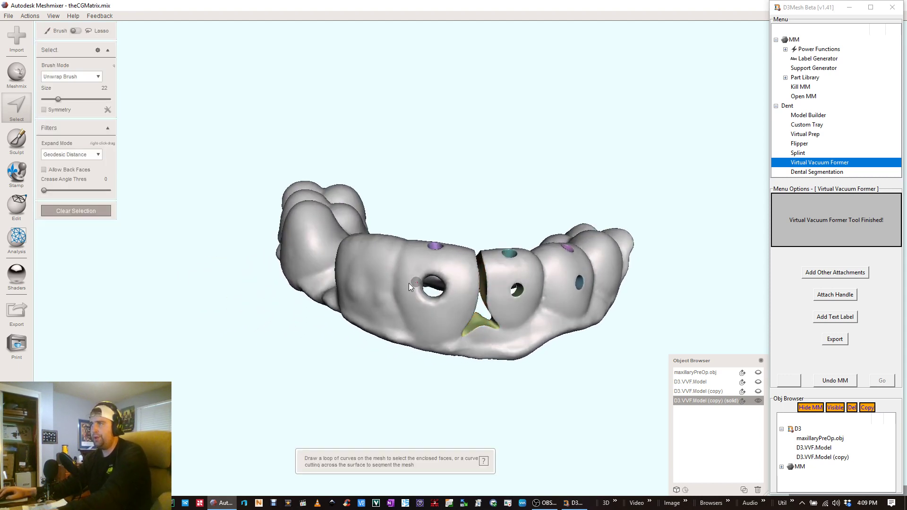
pyautogui.moveTo(409, 283); pyautogui.dragTo(438, 321, button='right')
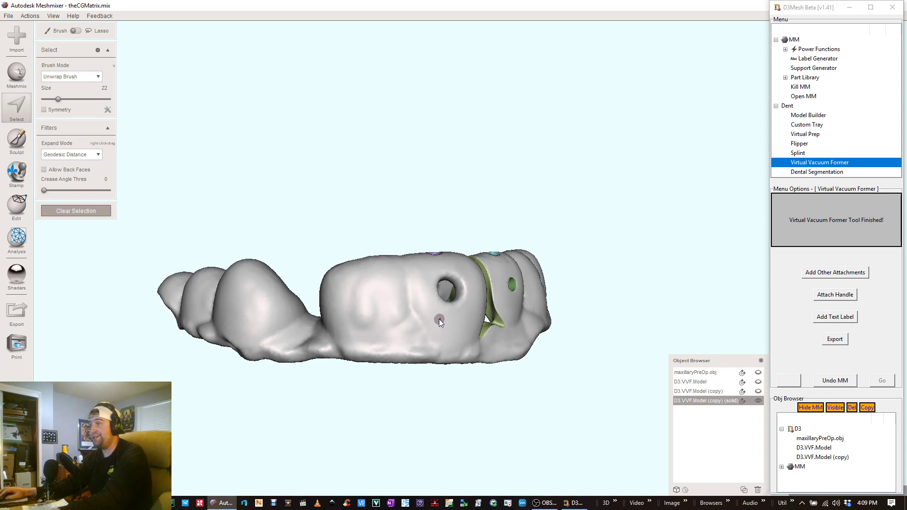
pyautogui.moveTo(438, 341); pyautogui.dragTo(410, 314)
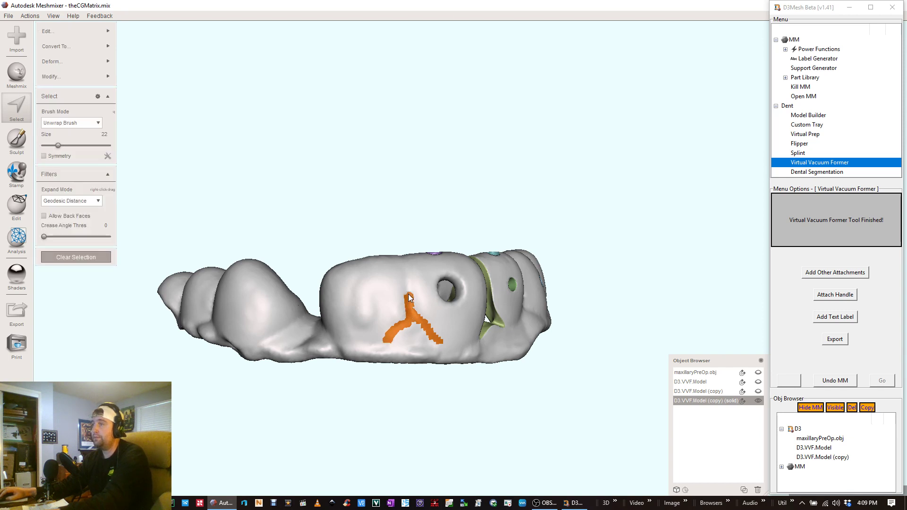
pyautogui.moveTo(408, 294); pyautogui.dragTo(400, 258)
# Step: Extend the strip over the biting edge and along the outer palatal groove, forking its gum-side end into two branches
pyautogui.moveTo(400, 258)
pyautogui.mouseDown(button='right')
pyautogui.moveTo(502, 376)
pyautogui.moveTo(537, 324)
pyautogui.mouseUp(button='right')
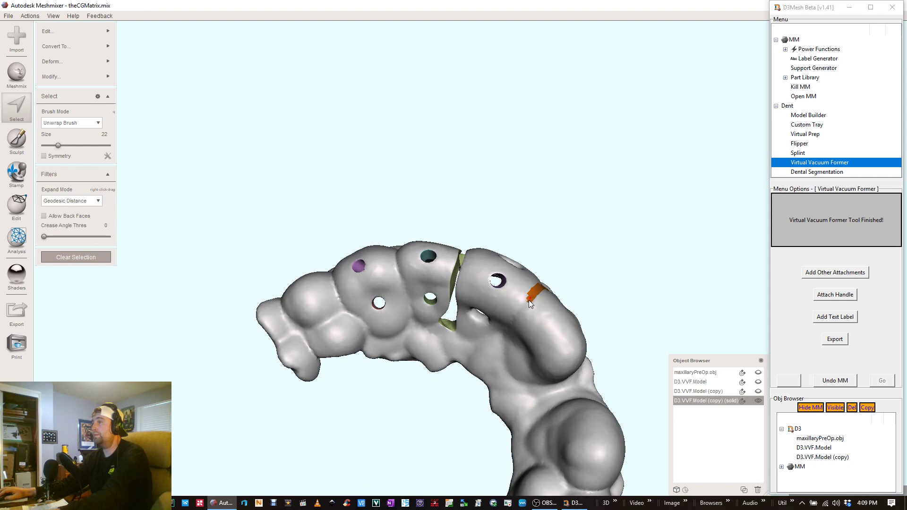
pyautogui.moveTo(514, 317); pyautogui.dragTo(541, 274, button='right')
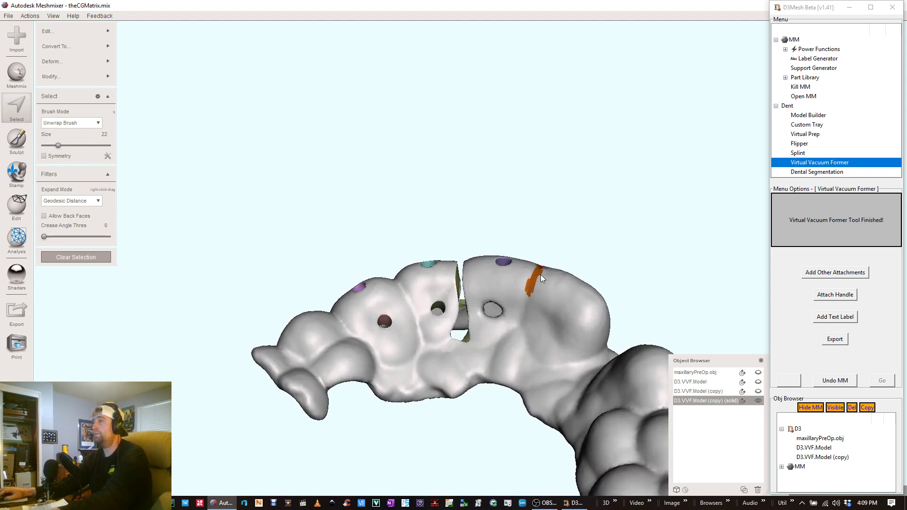
pyautogui.moveTo(529, 298)
pyautogui.mouseDown()
pyautogui.moveTo(526, 339)
pyautogui.moveTo(525, 328)
pyautogui.mouseUp()
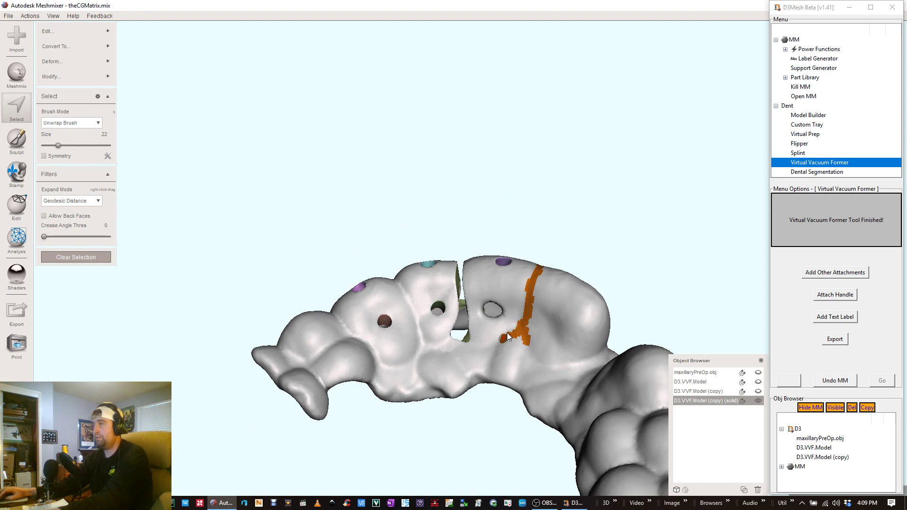
pyautogui.moveTo(537, 289)
pyautogui.mouseDown(button='right')
pyautogui.moveTo(587, 322)
pyautogui.moveTo(541, 304)
pyautogui.mouseUp(button='right')
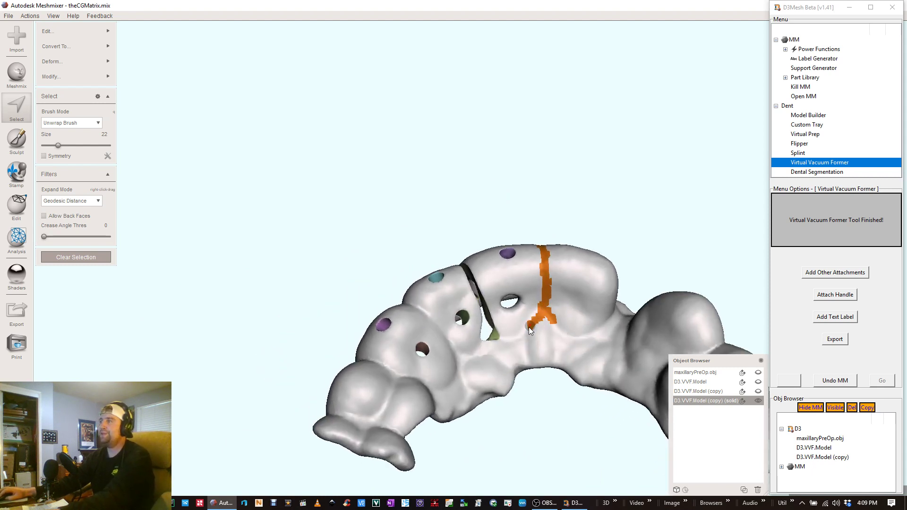
# Step: Complete the outer facial strip by joining its stem to the fork and painting the second gum-side branch
pyautogui.moveTo(557, 259); pyautogui.dragTo(400, 300, button='right')
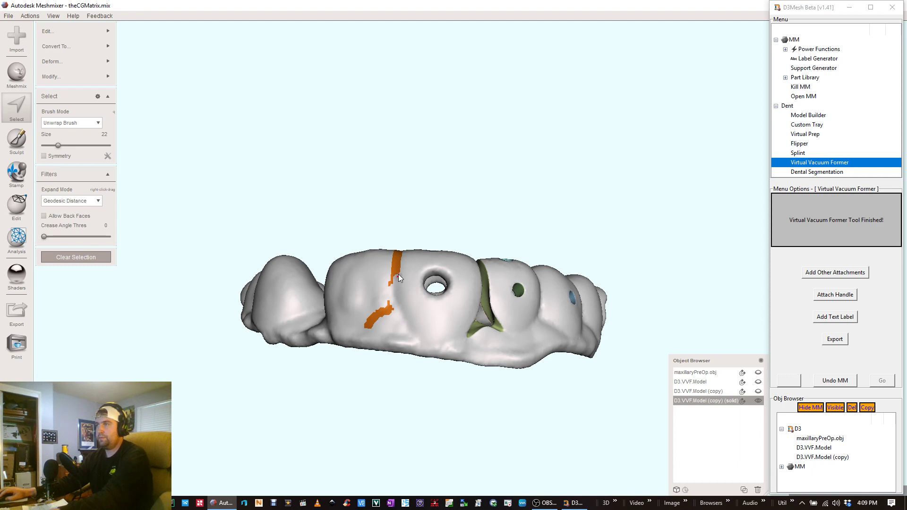
pyautogui.moveTo(393, 251); pyautogui.dragTo(389, 298)
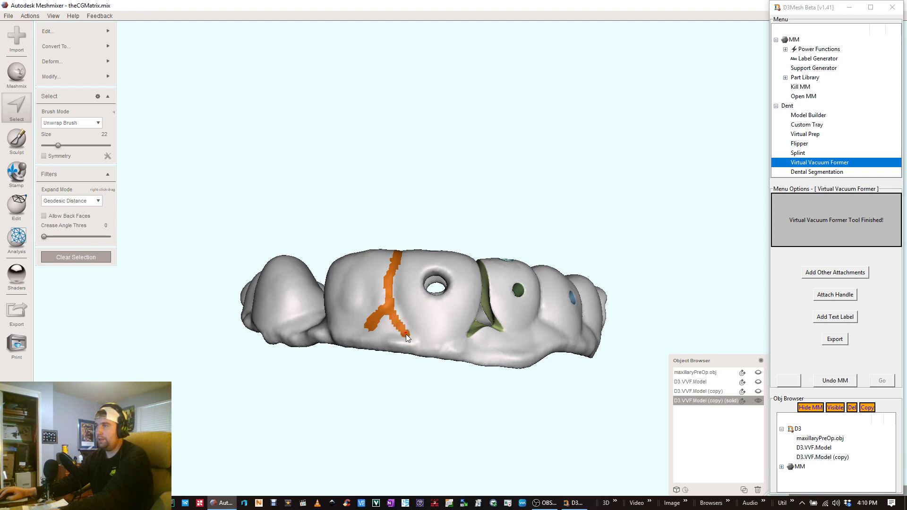
pyautogui.moveTo(406, 336)
pyautogui.mouseDown()
pyautogui.moveTo(414, 342)
pyautogui.moveTo(400, 325)
pyautogui.mouseUp()
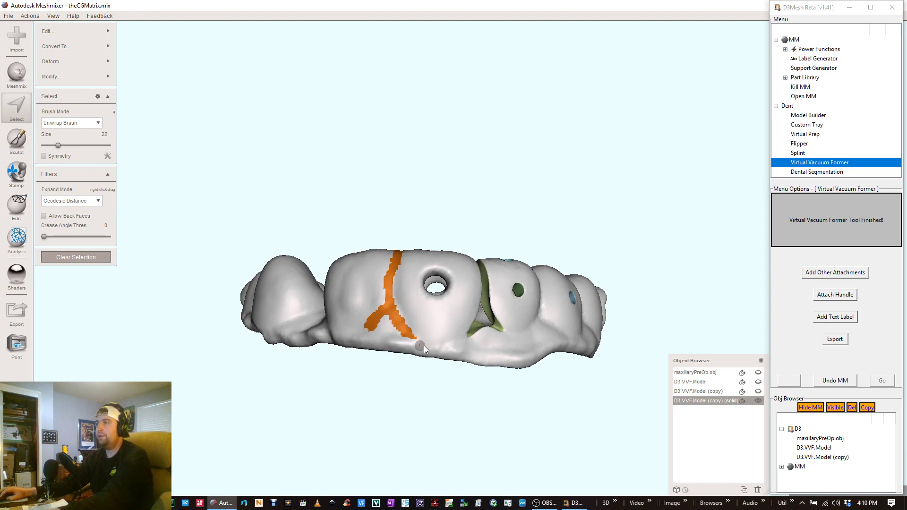
pyautogui.moveTo(352, 209); pyautogui.dragTo(623, 283, button='right')
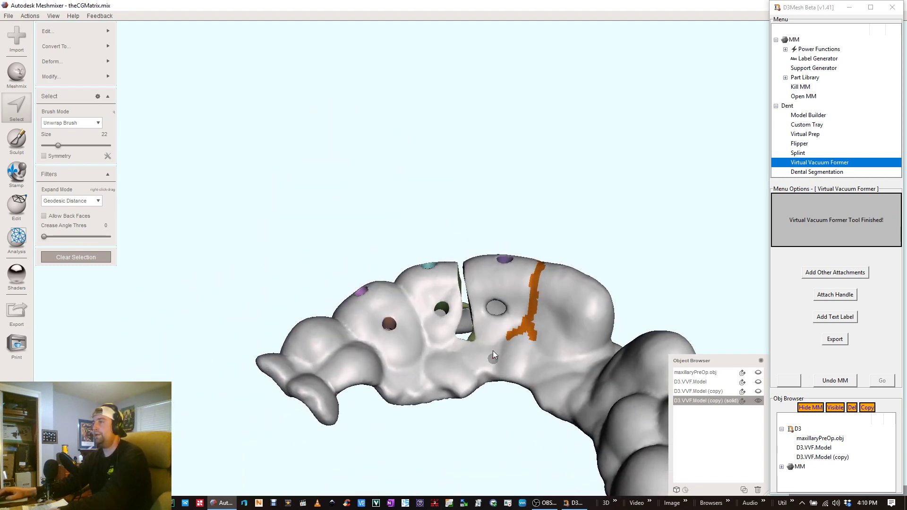
# Step: Paint a matching inverted-Y strip on the matrix's inner facial surface, opposite the outer facial strip
pyautogui.moveTo(492, 354)
pyautogui.mouseDown(button='right')
pyautogui.moveTo(377, 192)
pyautogui.moveTo(294, 127)
pyautogui.moveTo(253, 113)
pyautogui.moveTo(211, 144)
pyautogui.moveTo(206, 101)
pyautogui.mouseUp(button='right')
pyautogui.scroll(3, 417, 286)
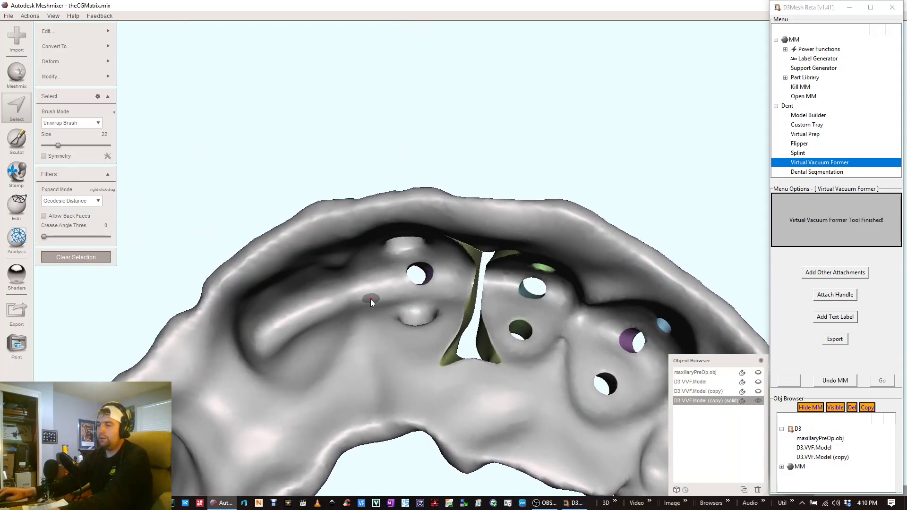
pyautogui.moveTo(370, 299); pyautogui.dragTo(197, 199, button='right')
pyautogui.moveTo(458, 329); pyautogui.dragTo(469, 350, button='right')
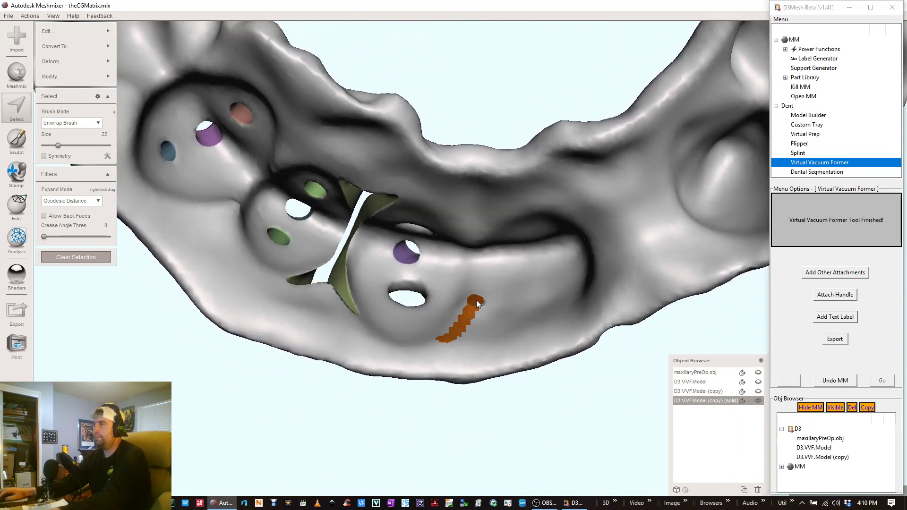
pyautogui.moveTo(477, 303); pyautogui.dragTo(535, 337, button='right')
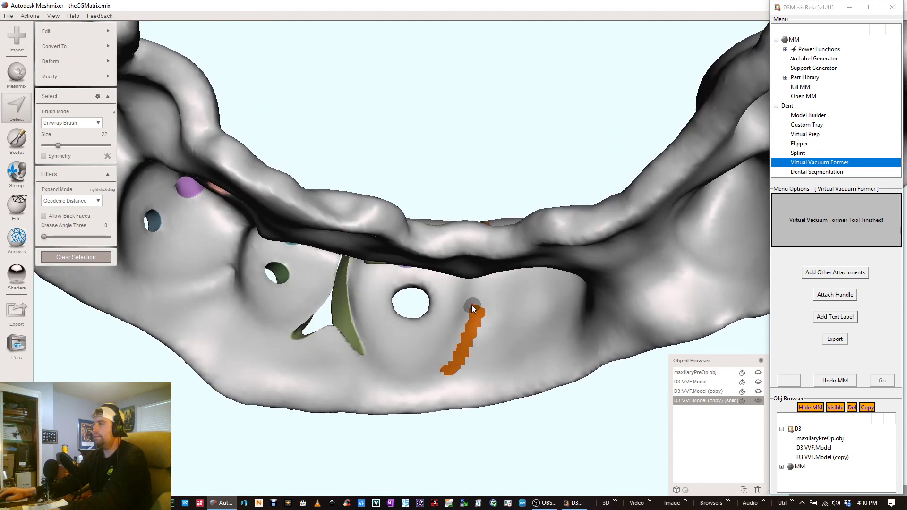
pyautogui.moveTo(473, 308); pyautogui.dragTo(489, 289, button='right')
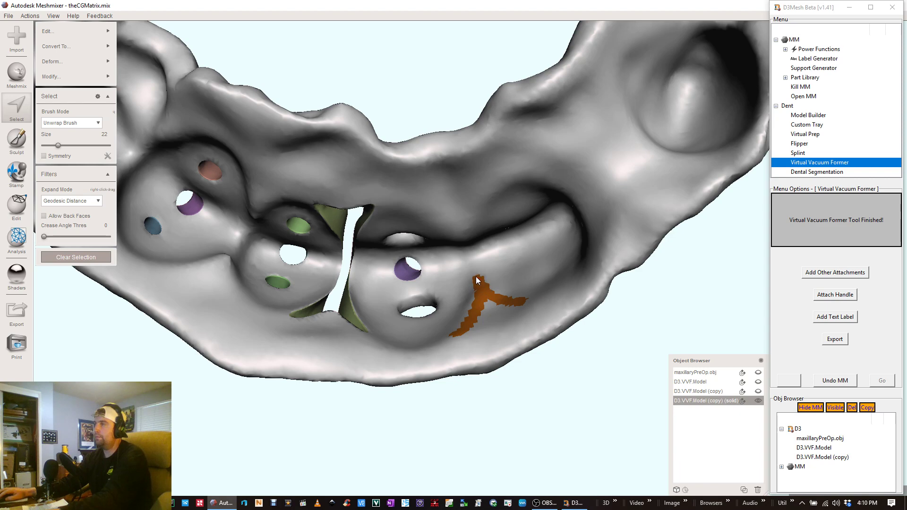
# Step: Extend the inner strip across the biting-edge channel and fork its palatal end into two gum-side branches
pyautogui.moveTo(471, 265)
pyautogui.mouseDown(button='right')
pyautogui.moveTo(455, 225)
pyautogui.moveTo(473, 257)
pyautogui.mouseUp(button='right')
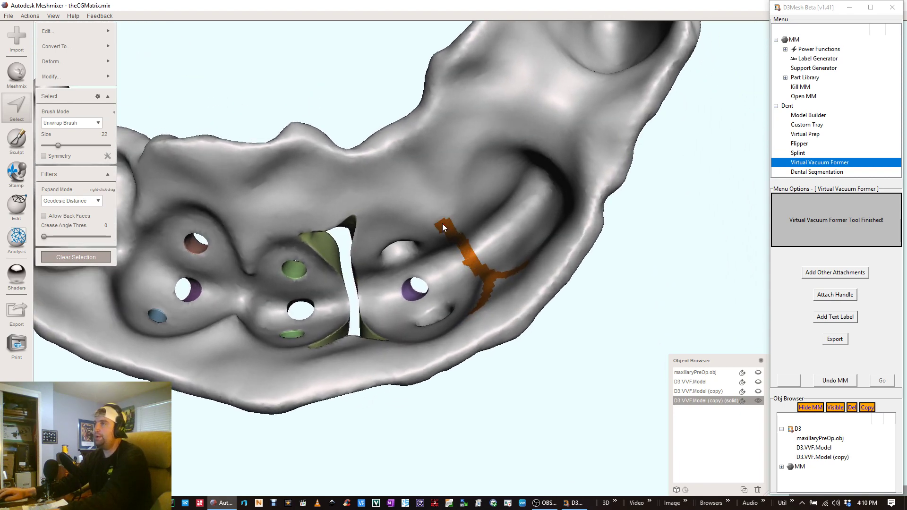
pyautogui.moveTo(420, 212); pyautogui.dragTo(417, 205)
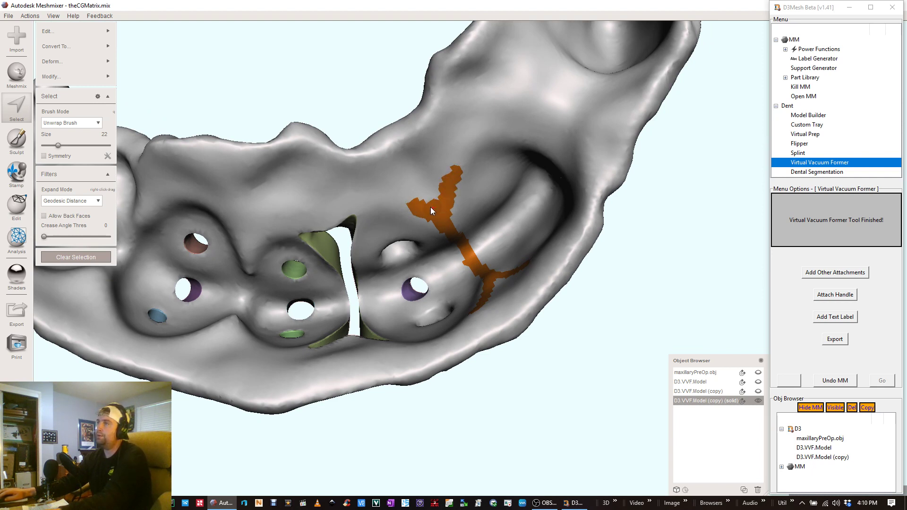
pyautogui.moveTo(428, 207); pyautogui.dragTo(414, 202)
# Step: Start Smooth Boundary on the outer and inner strips with Smoothness 100 and Preserve Shape 0
pyautogui.moveTo(476, 178); pyautogui.dragTo(659, 277, button='right')
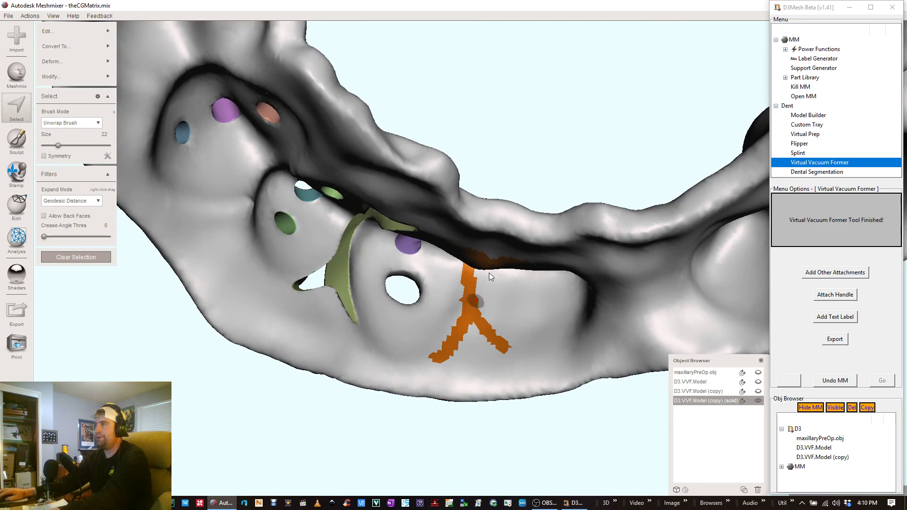
pyautogui.moveTo(489, 273); pyautogui.dragTo(725, 458, button='right')
pyautogui.moveTo(638, 411); pyautogui.dragTo(534, 251, button='right')
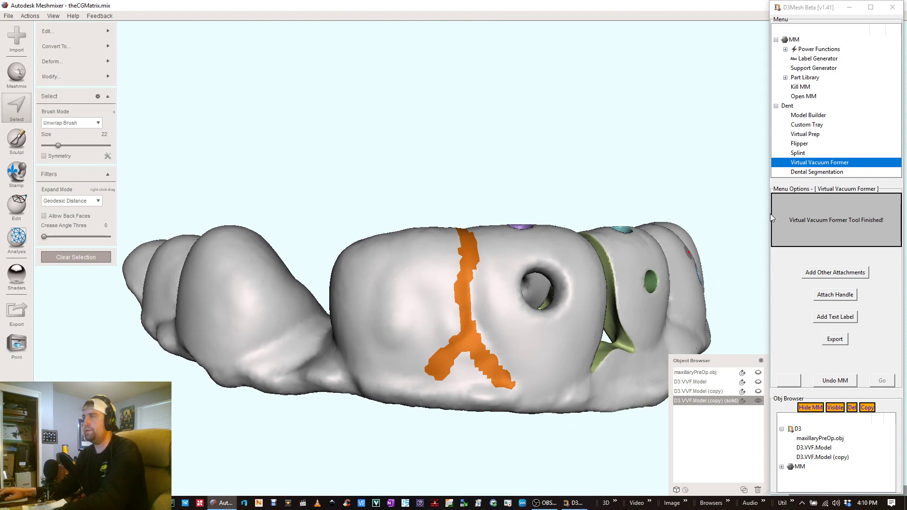
pyautogui.press('b')
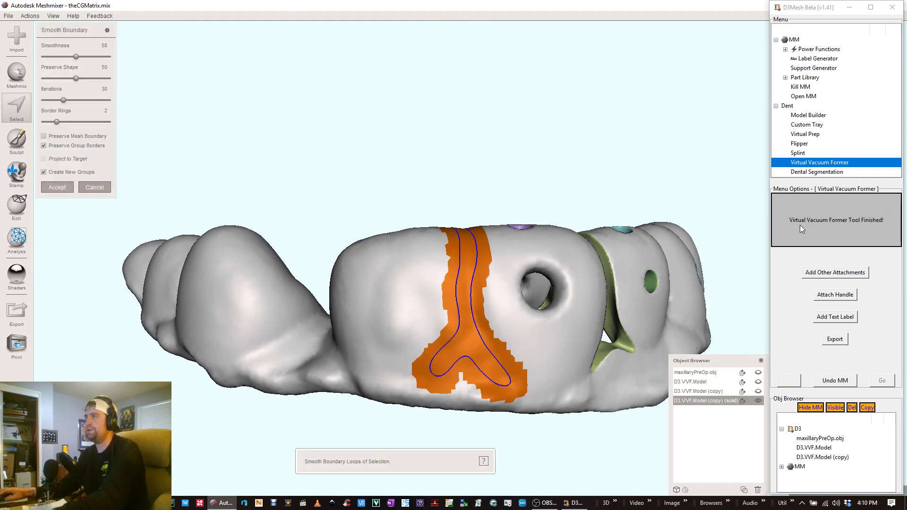
pyautogui.click(88, 47)
pyautogui.write('1')
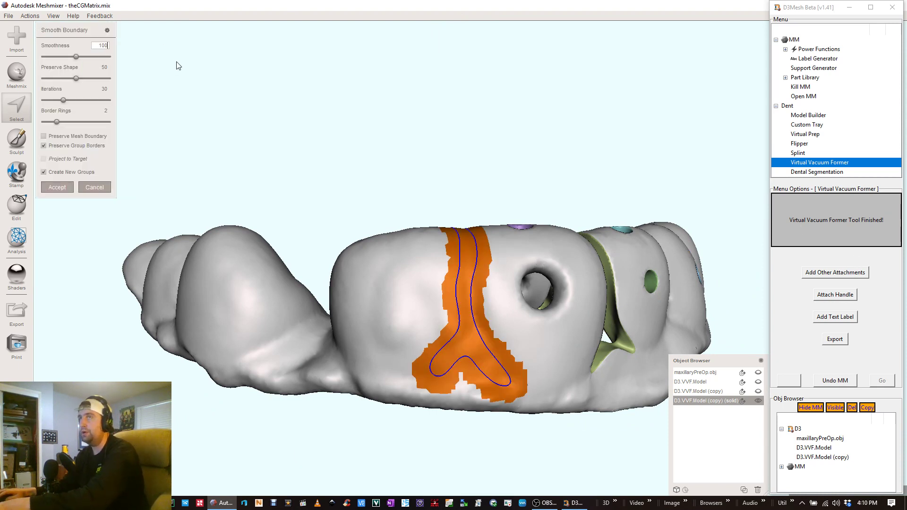
pyautogui.write('00')
pyautogui.press('Tab')
pyautogui.write('0')
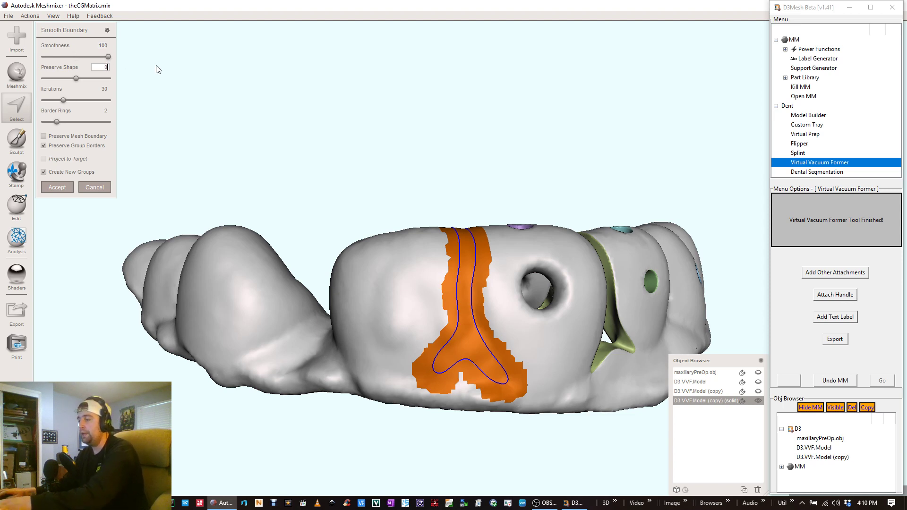
pyautogui.press('Return')
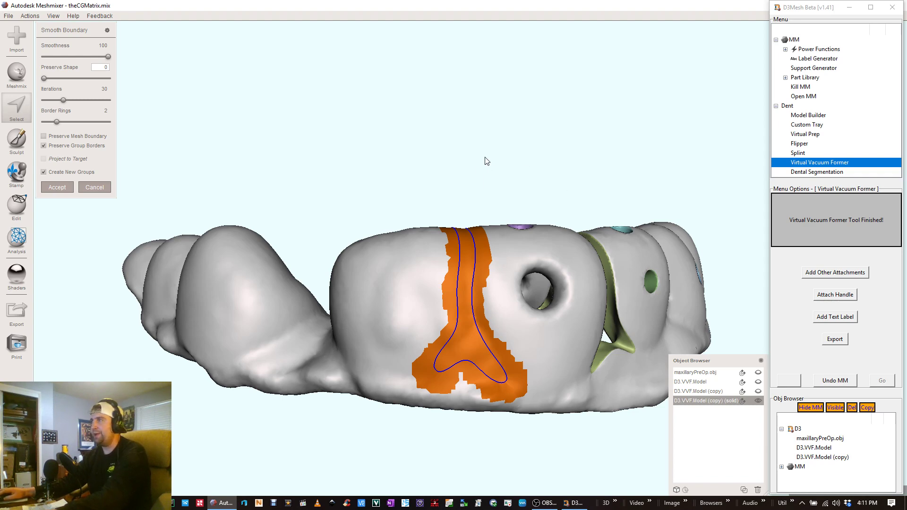
# Step: Enable Preserve Mesh Boundary, disable Preserve Group Borders and apply the boundary smoothing
pyautogui.moveTo(486, 162); pyautogui.dragTo(435, 165, button='right')
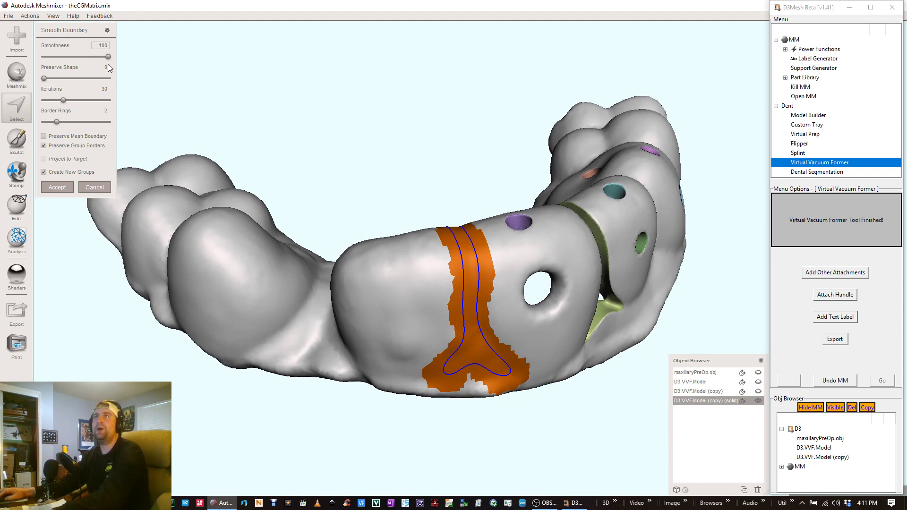
pyautogui.click(44, 136)
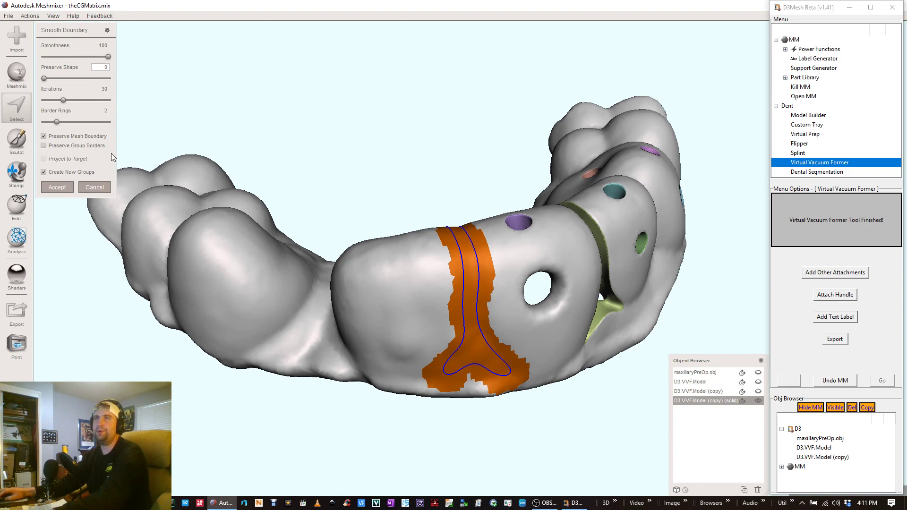
pyautogui.click(61, 187)
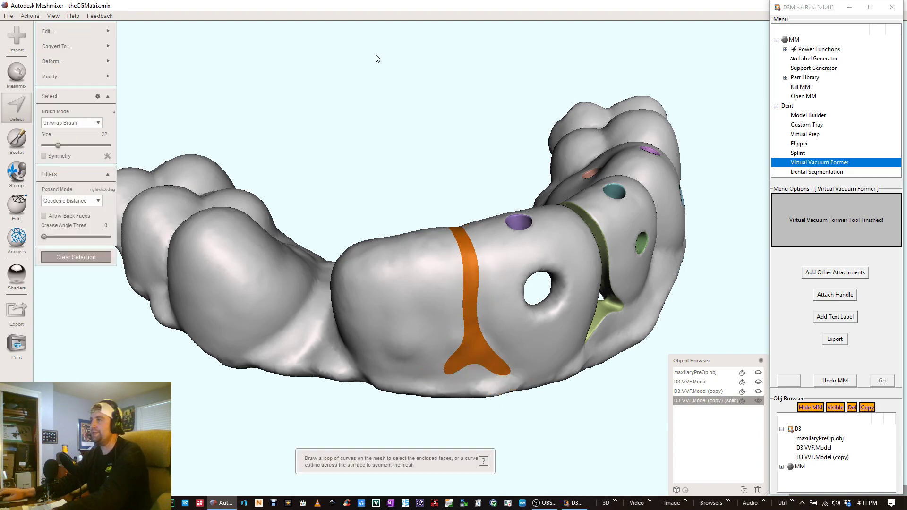
# Step: Cut a through slot between the smoothed outer and inner strips using Tube Handle with Refine set to 100
pyautogui.moveTo(420, 213); pyautogui.dragTo(361, 155, button='right')
pyautogui.moveTo(96, 33)
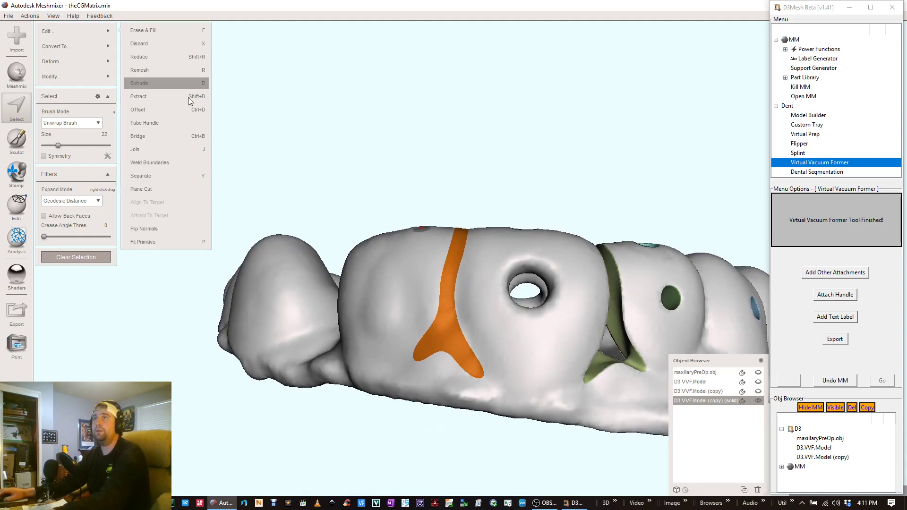
pyautogui.click(183, 126)
pyautogui.moveTo(430, 162); pyautogui.dragTo(246, 144, button='right')
pyautogui.click(100, 46)
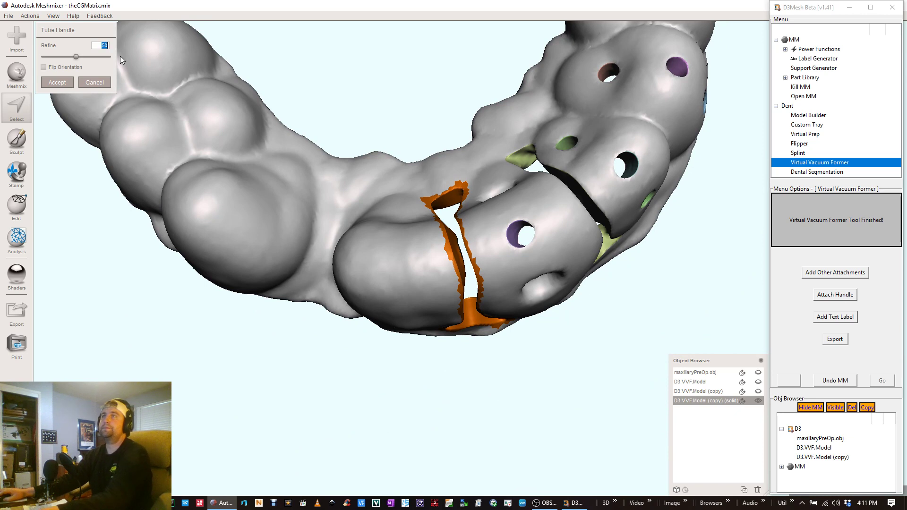
pyautogui.write('100')
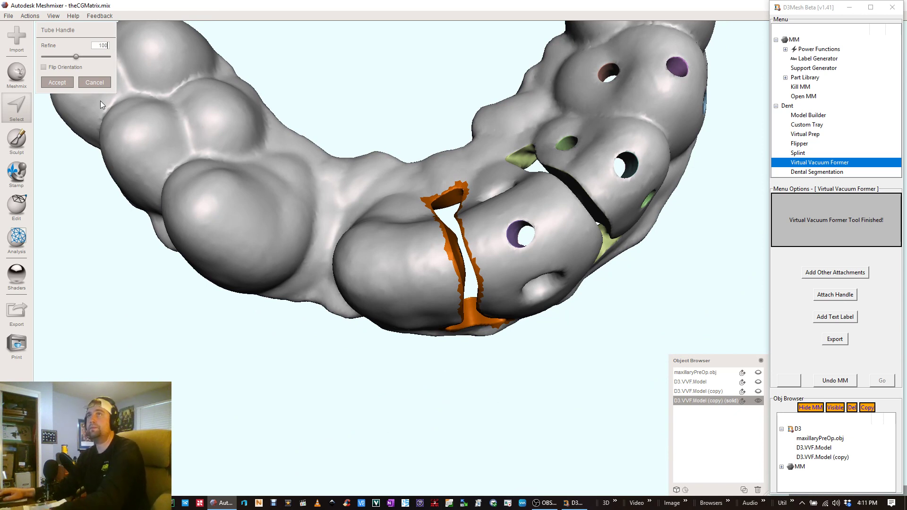
pyautogui.press('Return')
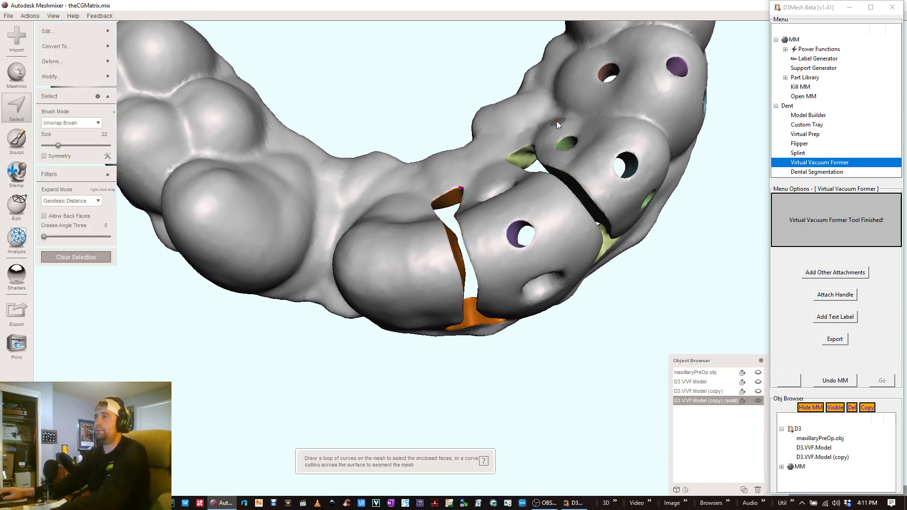
# Step: Examine the new slot from the palatal side and clear the selection
pyautogui.moveTo(475, 122); pyautogui.dragTo(424, 306, button='right')
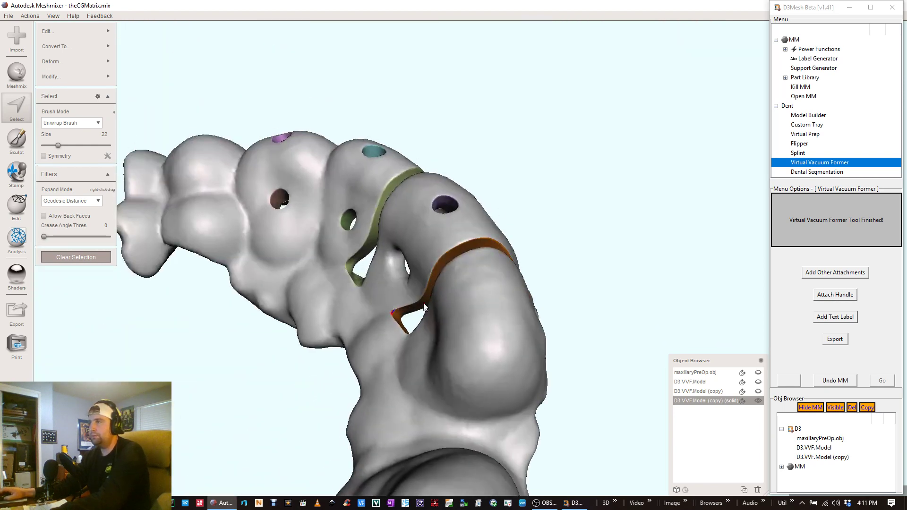
pyautogui.scroll(4, 387, 316)
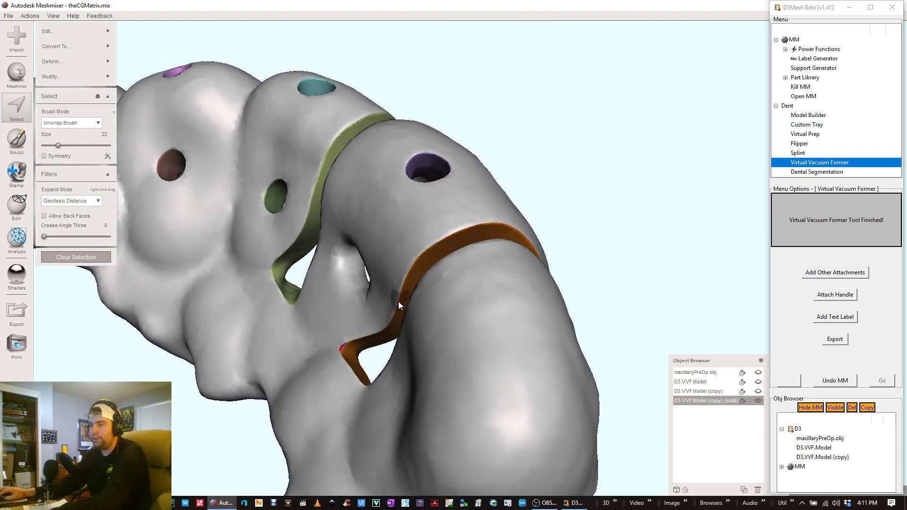
pyautogui.press('Escape')
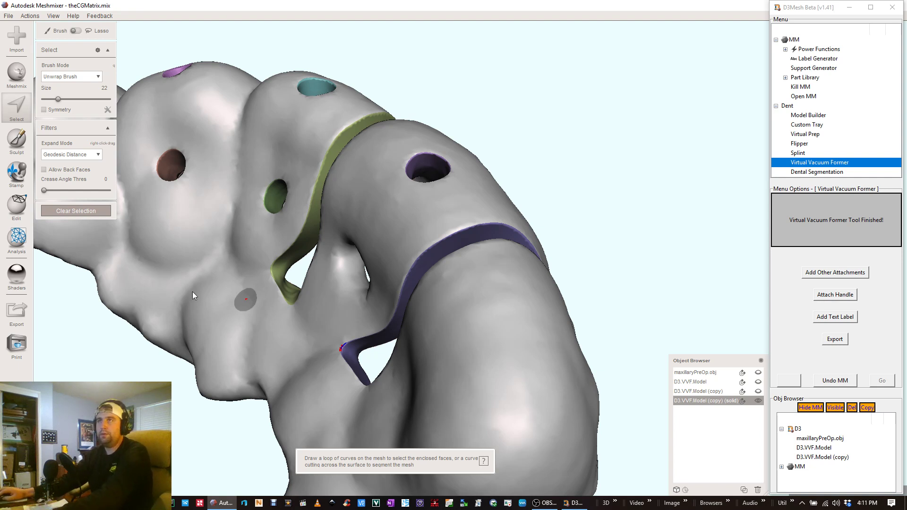
pyautogui.click(76, 211)
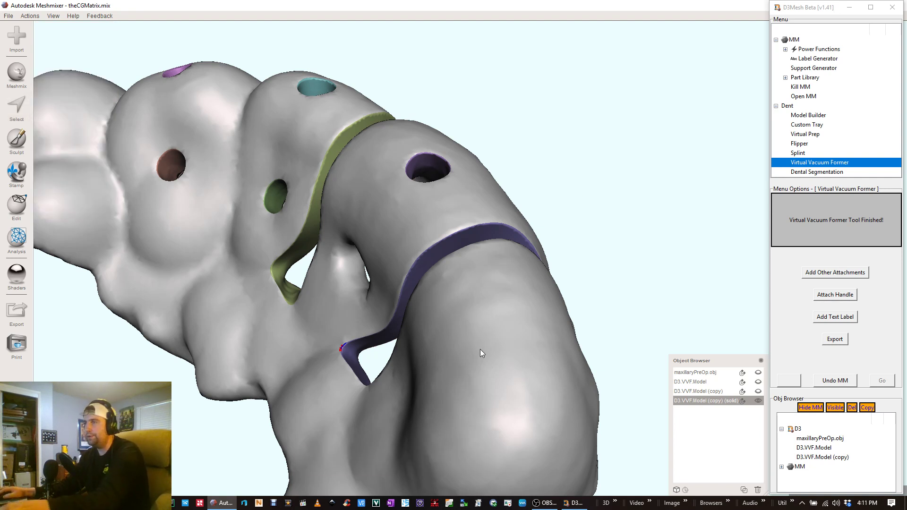
# Step: Check the matrix with Inspector, viewing both slots from the facial and palatal sides
pyautogui.press('i')
pyautogui.keyDown('alt'); pyautogui.moveTo(504, 204); pyautogui.dragTo(493, 242, button='right'); pyautogui.keyUp('alt')
pyautogui.moveTo(629, 283); pyautogui.dragTo(410, 311, button='right')
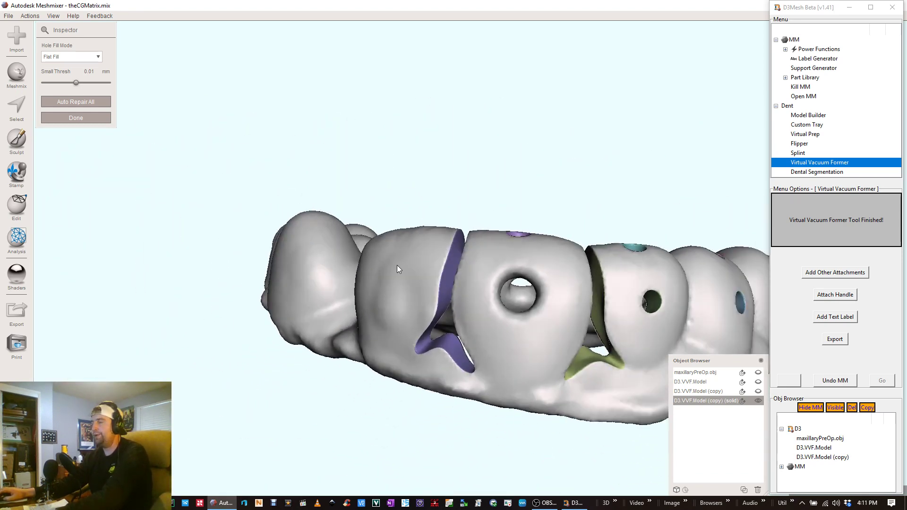
pyautogui.moveTo(525, 406)
pyautogui.mouseDown(button='right')
pyautogui.moveTo(589, 341)
pyautogui.moveTo(719, 264)
pyautogui.mouseUp(button='right')
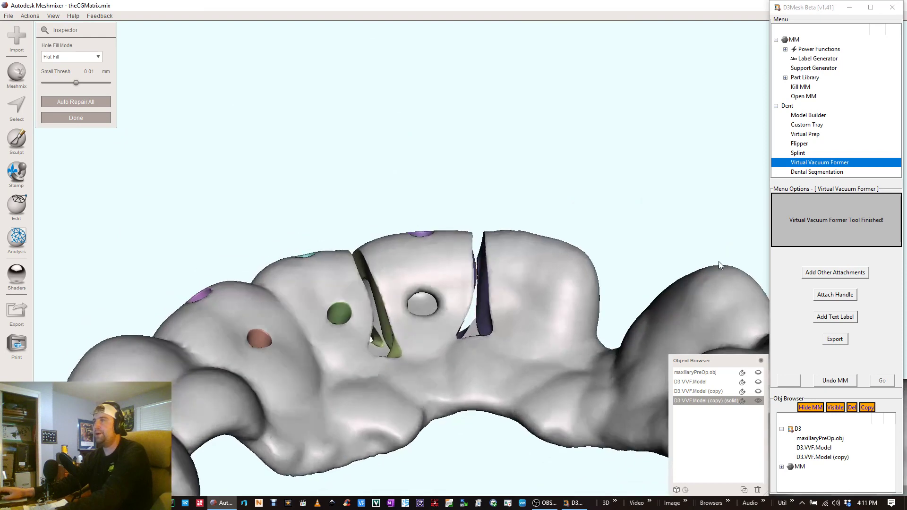
pyautogui.click(108, 119)
# Step: Run Inspector again and remove the flagged defect at the palatal end of the new slot
pyautogui.hotkey('shift', 's')
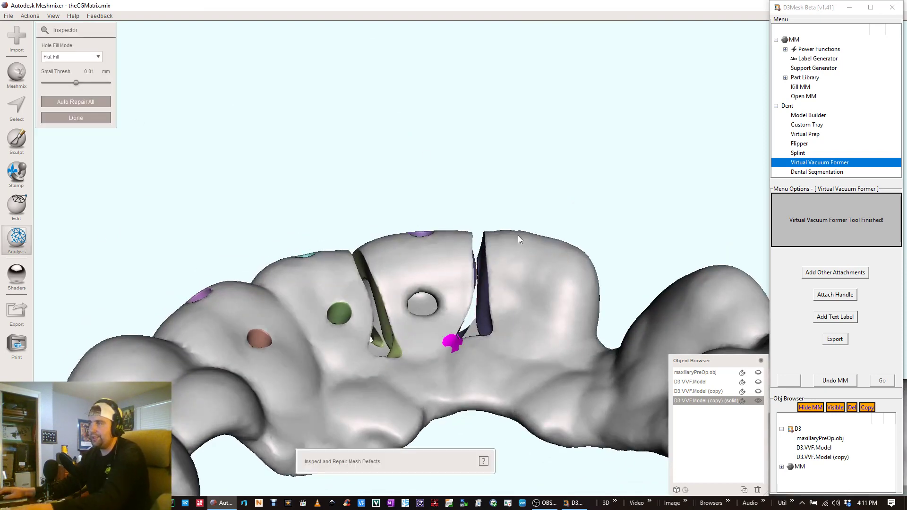
pyautogui.moveTo(392, 144); pyautogui.dragTo(476, 91, button='right')
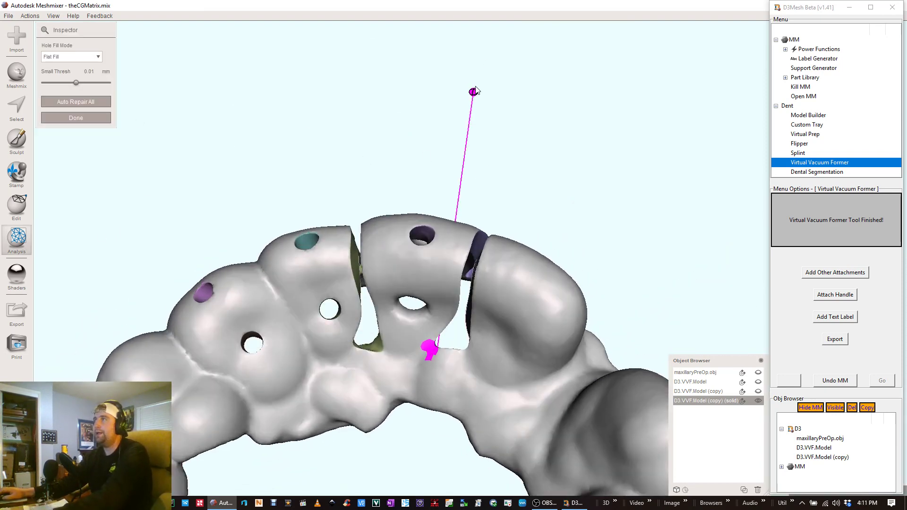
pyautogui.moveTo(419, 188); pyautogui.dragTo(449, 223, button='right')
pyautogui.click(101, 119)
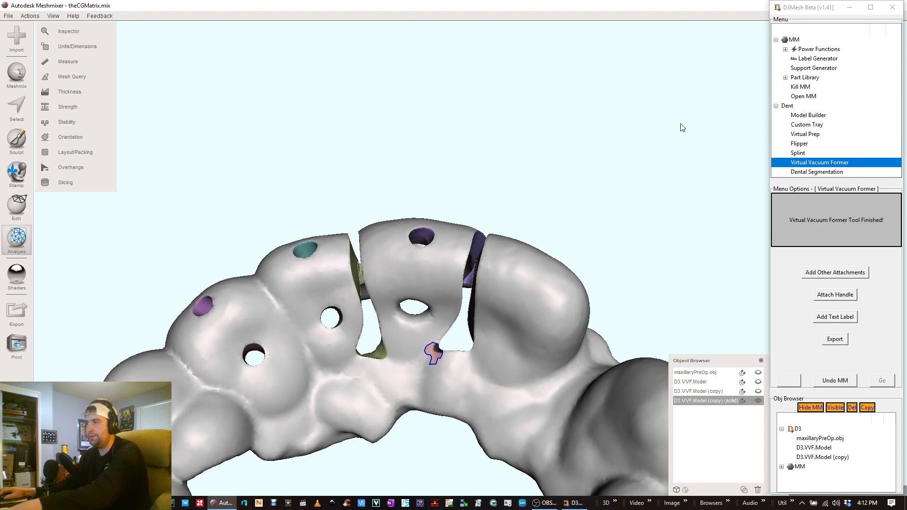
# Step: Close the hole beside the slot's palatal end with Inspector's Auto Repair All in Flat Fill mode
pyautogui.press('i')
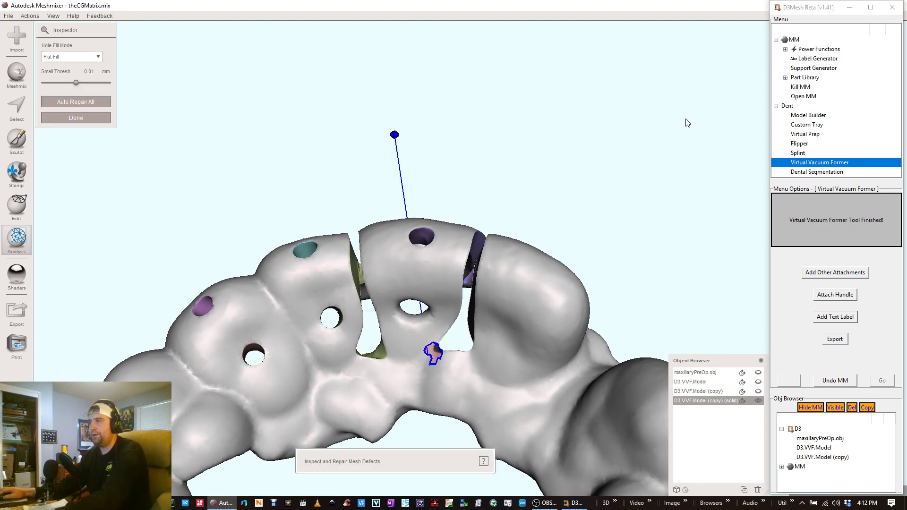
pyautogui.click(92, 103)
pyautogui.moveTo(502, 198); pyautogui.dragTo(431, 269, button='right')
pyautogui.moveTo(575, 304); pyautogui.dragTo(515, 275, button='right')
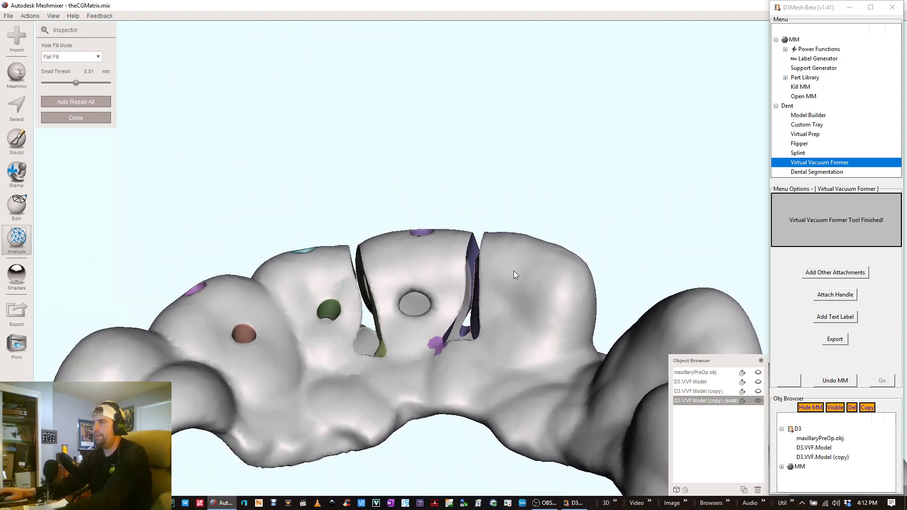
# Step: Select a narrow strip on the outer surface between the second and third perforated teeth, forking at its facial and palatal ends
pyautogui.moveTo(409, 318); pyautogui.dragTo(606, 310, button='right')
pyautogui.press('s')
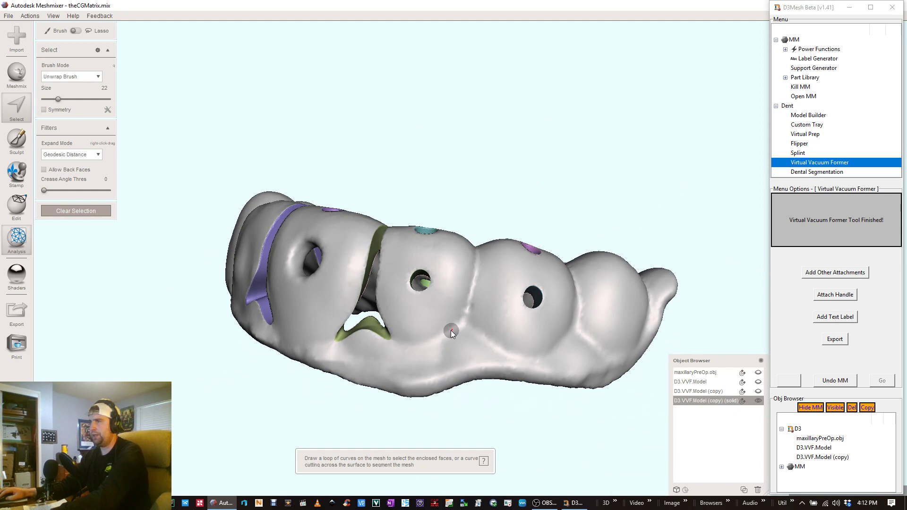
pyautogui.moveTo(440, 339)
pyautogui.mouseDown()
pyautogui.moveTo(461, 334)
pyautogui.moveTo(493, 349)
pyautogui.moveTo(464, 318)
pyautogui.moveTo(475, 248)
pyautogui.mouseUp()
pyautogui.moveTo(566, 323)
pyautogui.mouseDown(button='right')
pyautogui.moveTo(264, 360)
pyautogui.moveTo(324, 359)
pyautogui.moveTo(458, 323)
pyautogui.mouseUp(button='right')
pyautogui.scroll(5, 321, 360)
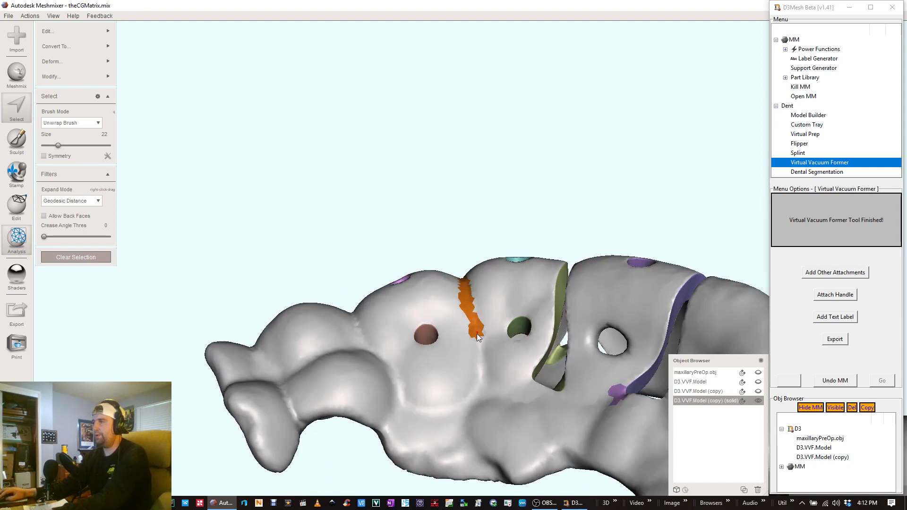
pyautogui.moveTo(481, 367); pyautogui.dragTo(480, 379)
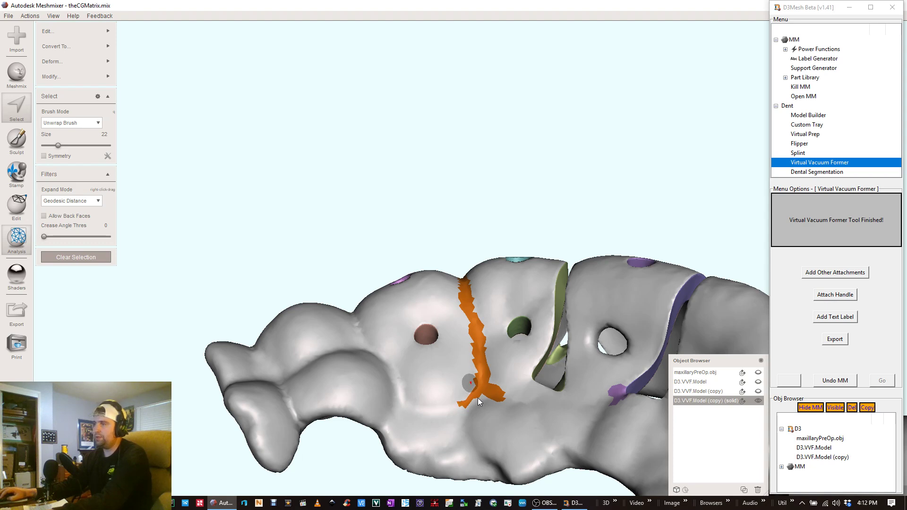
pyautogui.moveTo(478, 400); pyautogui.dragTo(466, 247, button='right')
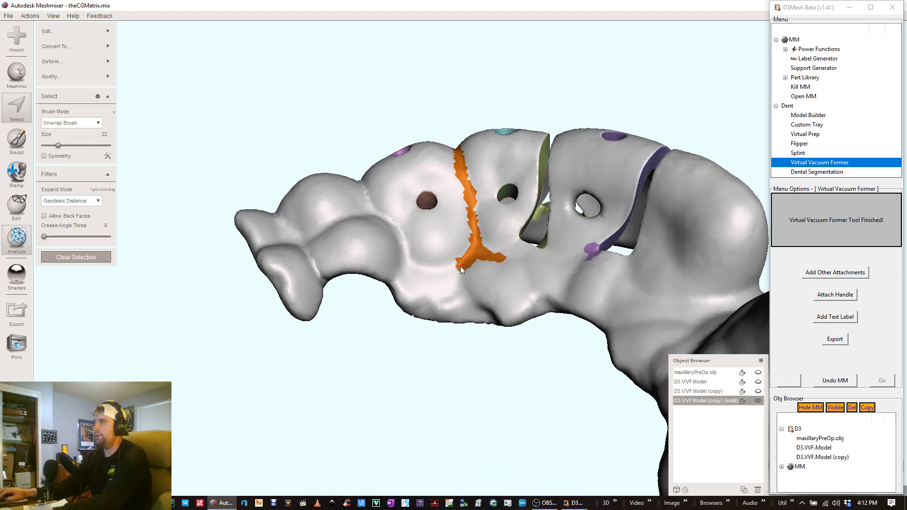
# Step: Add a matching forked strip on the matrix's inner surface between the same two teeth, covering the palatal and facial sides
pyautogui.moveTo(423, 275); pyautogui.dragTo(500, 144, button='right')
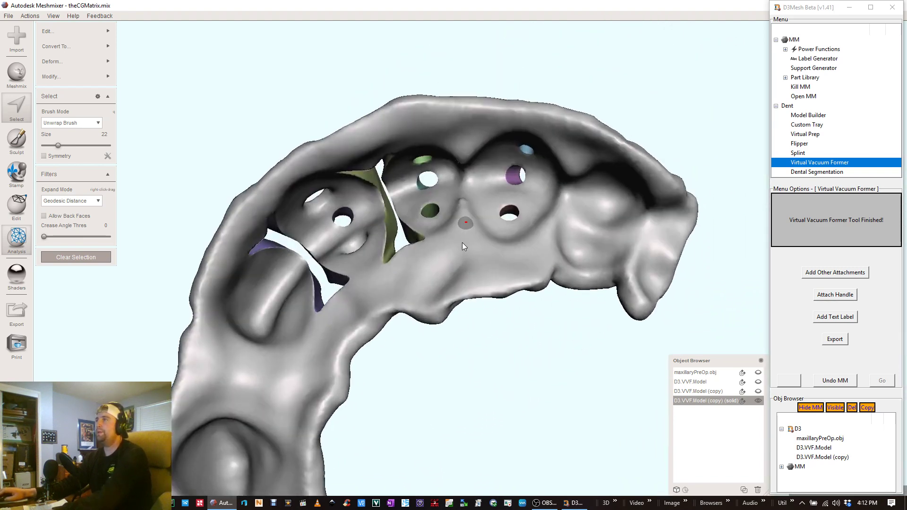
pyautogui.moveTo(462, 242); pyautogui.dragTo(461, 242, button='right')
pyautogui.moveTo(457, 224)
pyautogui.mouseDown()
pyautogui.moveTo(449, 235)
pyautogui.moveTo(459, 197)
pyautogui.moveTo(460, 223)
pyautogui.mouseUp()
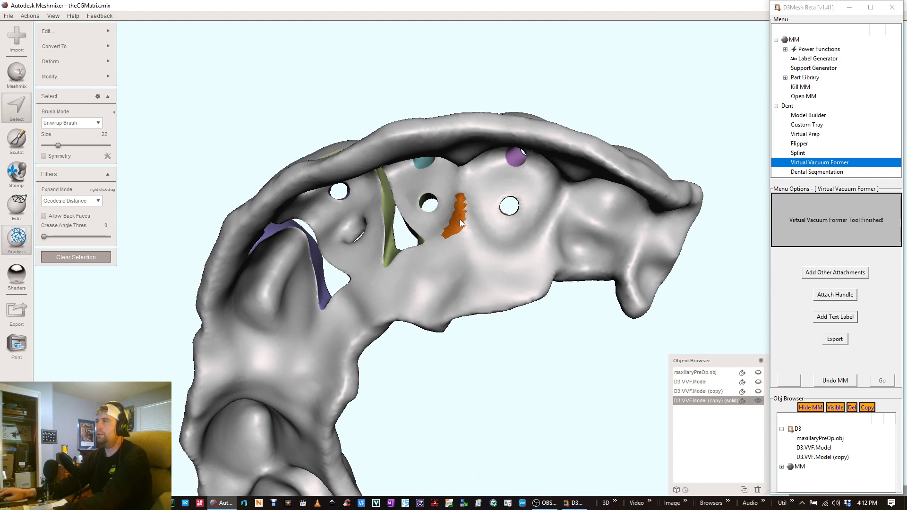
pyautogui.moveTo(455, 181); pyautogui.dragTo(458, 198, button='right')
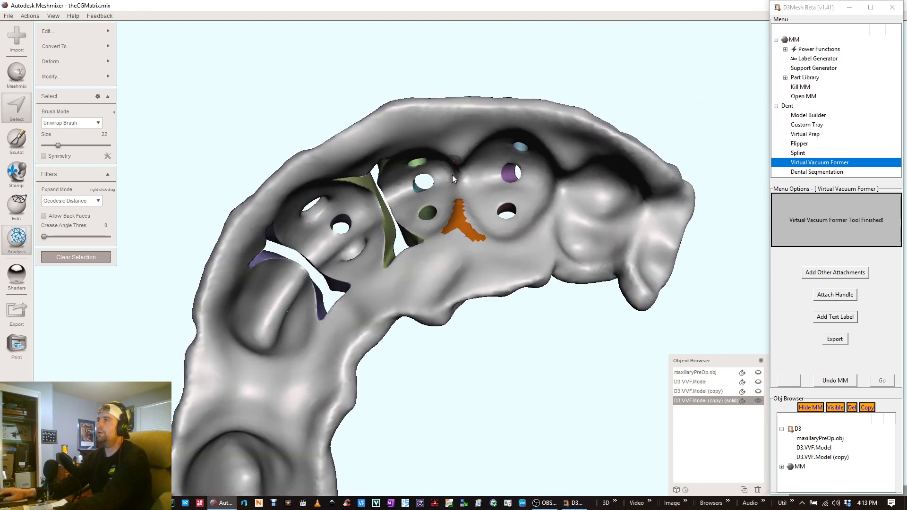
pyautogui.moveTo(459, 201); pyautogui.dragTo(460, 187)
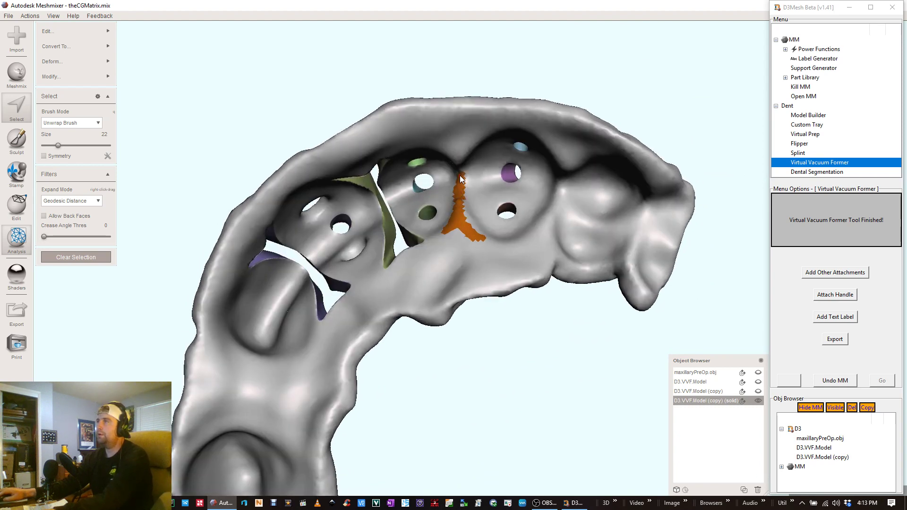
pyautogui.moveTo(459, 172); pyautogui.dragTo(175, 119, button='right')
pyautogui.moveTo(468, 312); pyautogui.dragTo(489, 317, button='right')
pyautogui.moveTo(489, 306); pyautogui.dragTo(491, 326)
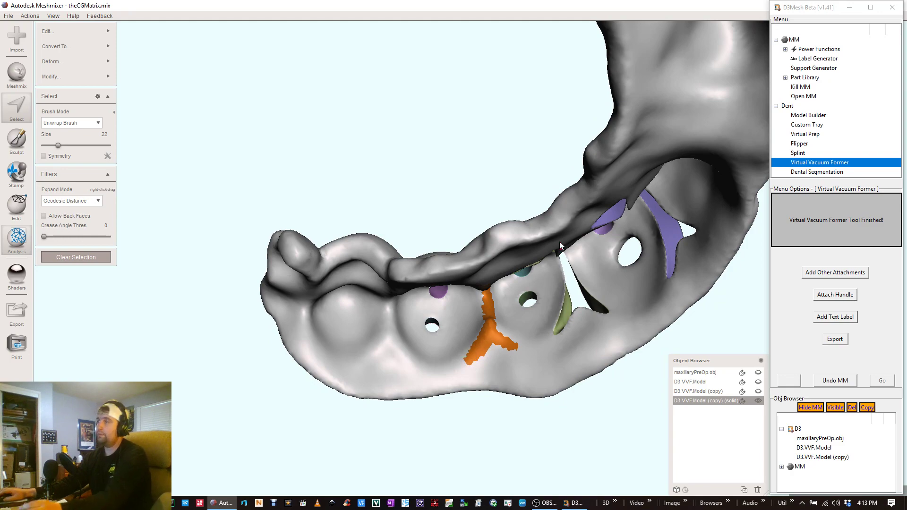
# Step: Smooth the selection boundary twice with Smoothness 100 and Preserve Shape 0, preserving the mesh boundary instead of group borders on the second pass
pyautogui.moveTo(559, 242); pyautogui.dragTo(573, 410, button='right')
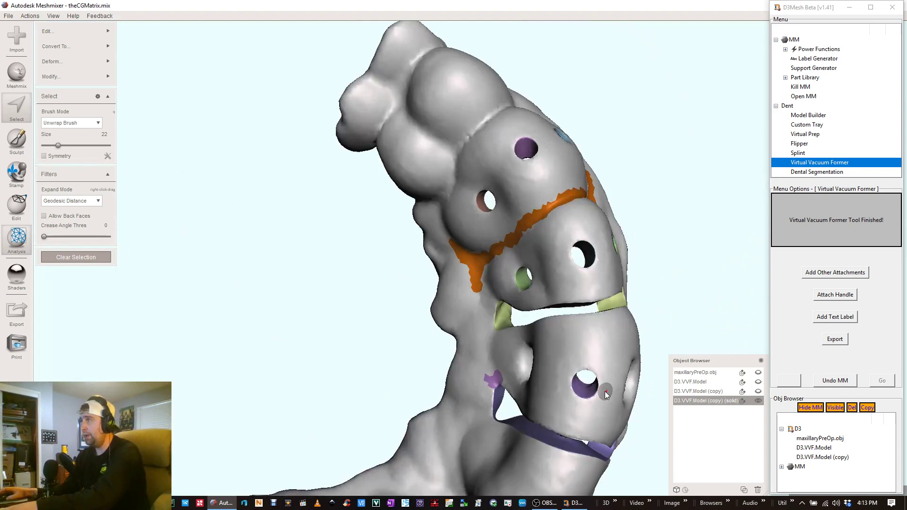
pyautogui.press('b')
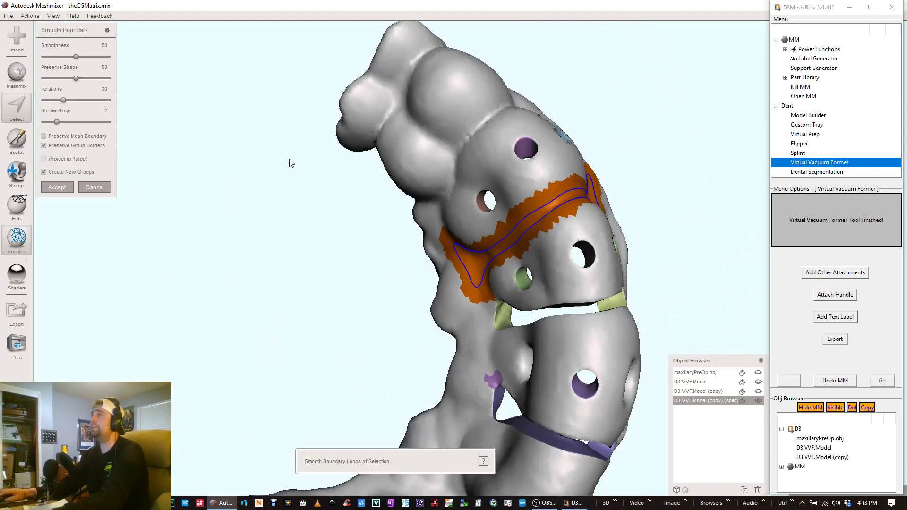
pyautogui.click(98, 46)
pyautogui.write('100')
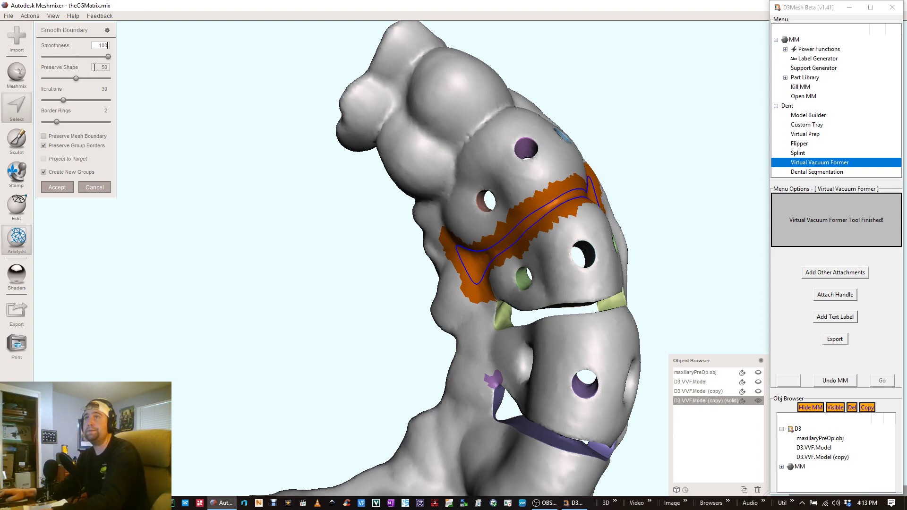
pyautogui.press('Tab')
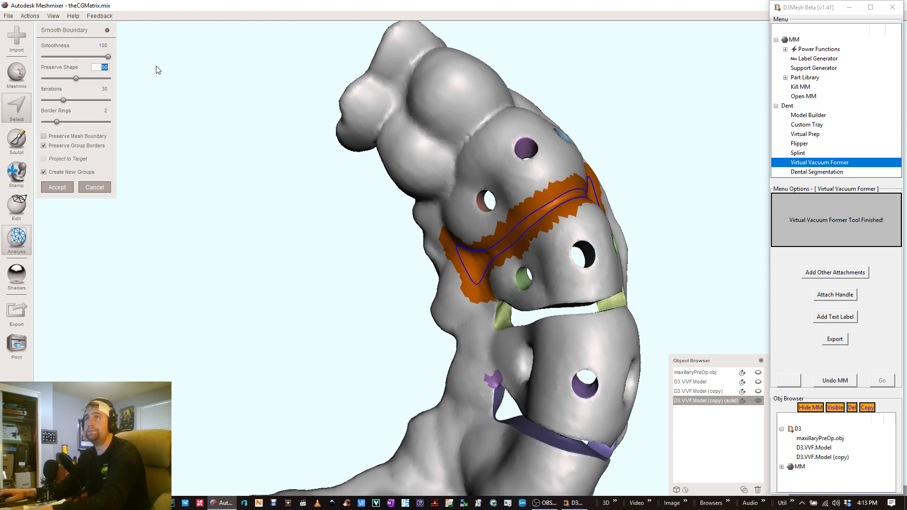
pyautogui.write('0')
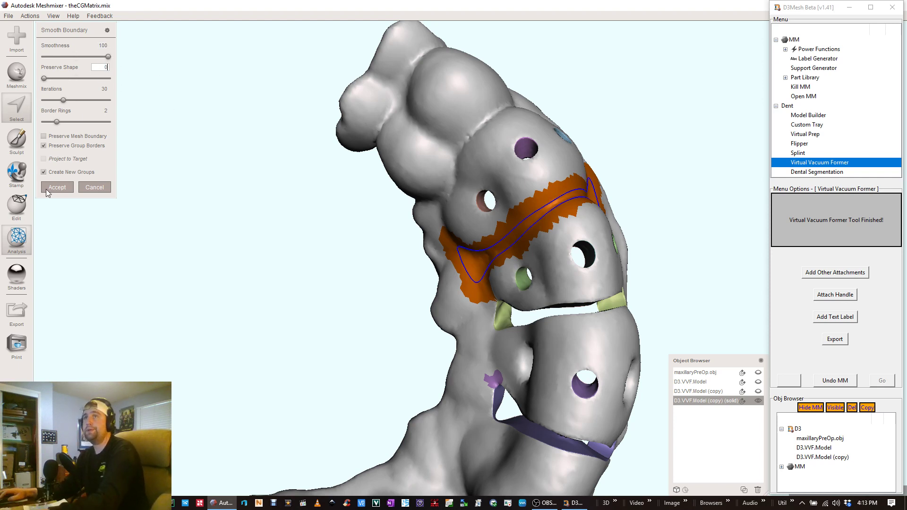
pyautogui.click(58, 188)
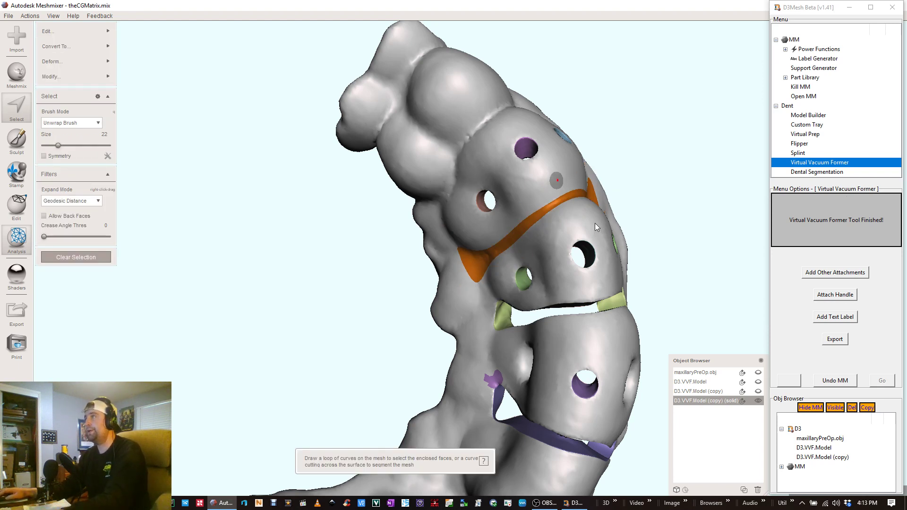
pyautogui.press('b')
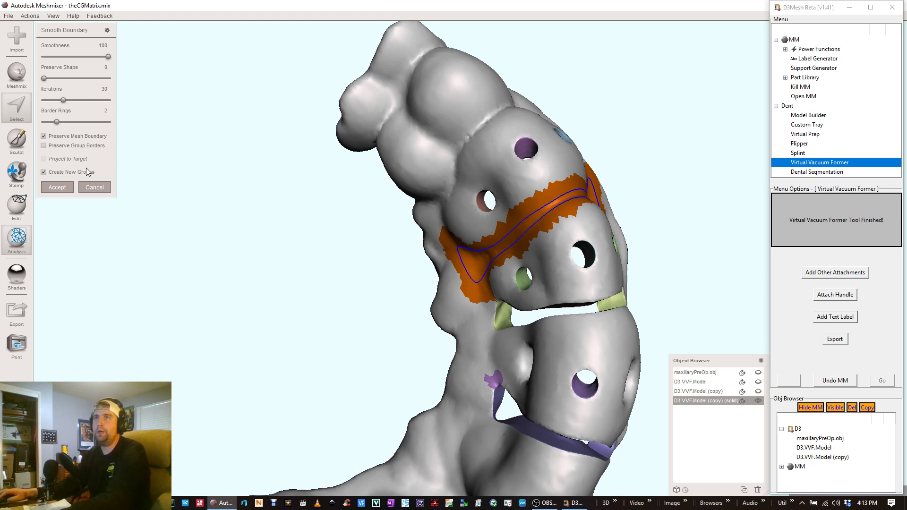
pyautogui.click(66, 188)
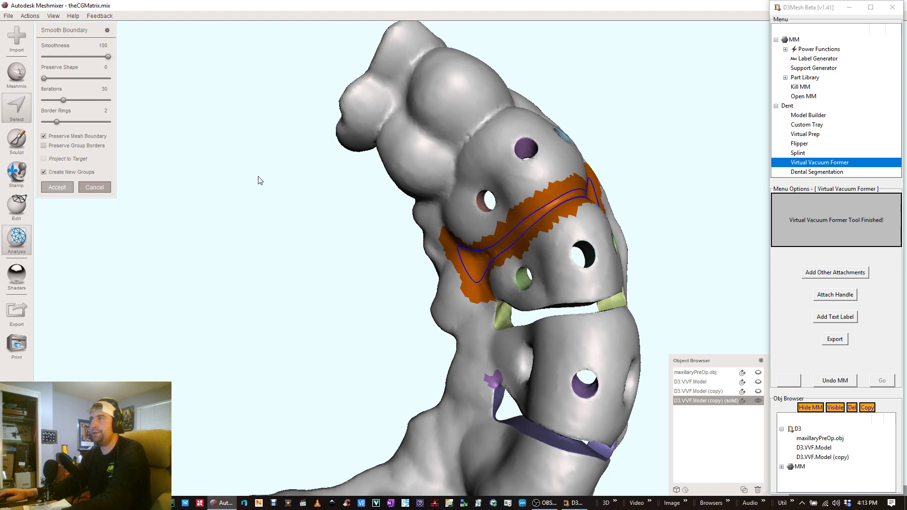
# Step: Join the outer and inner strips into a through slot with Tube Handle at Refine 100, and clear the selection
pyautogui.moveTo(335, 267); pyautogui.dragTo(320, 177, button='right')
pyautogui.moveTo(95, 30)
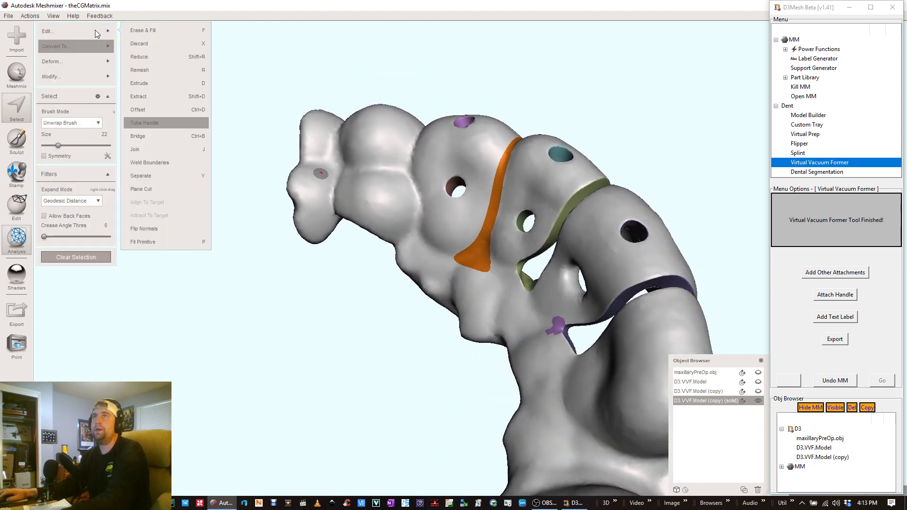
pyautogui.click(145, 123)
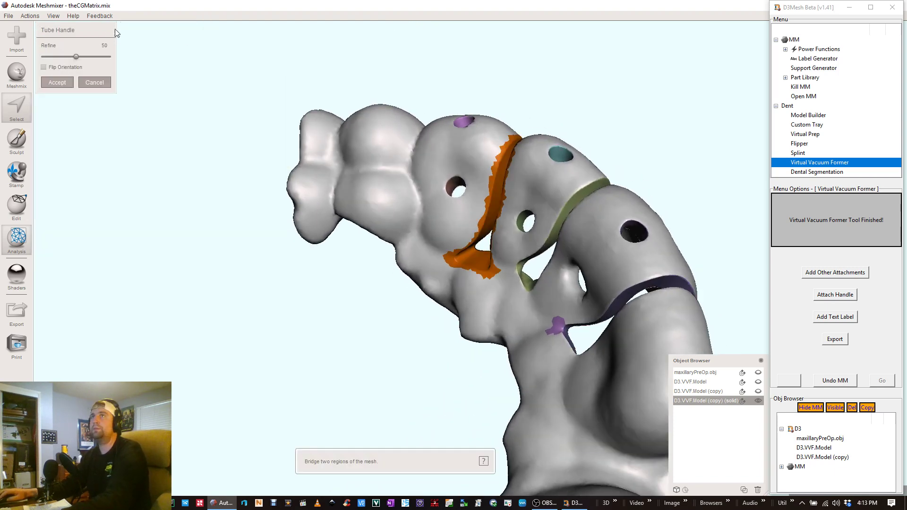
pyautogui.click(100, 45)
pyautogui.write('100')
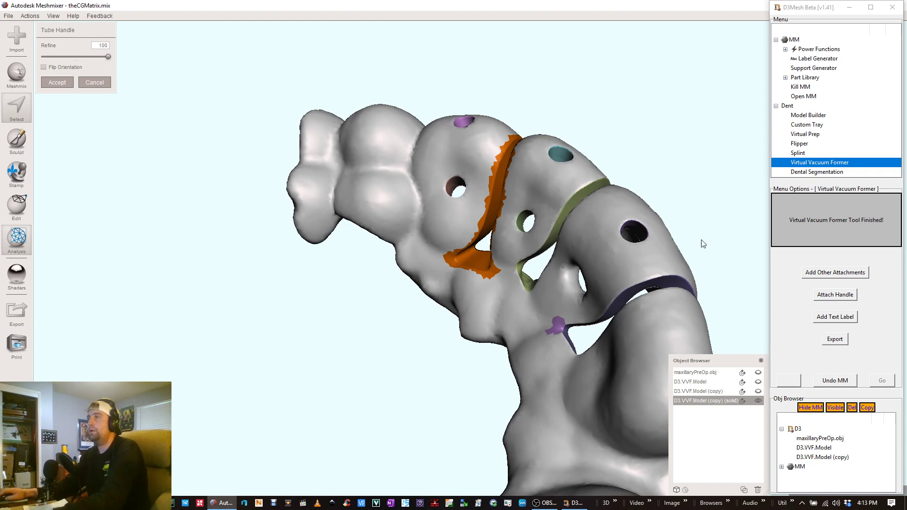
pyautogui.moveTo(474, 175); pyautogui.dragTo(223, 263, button='right')
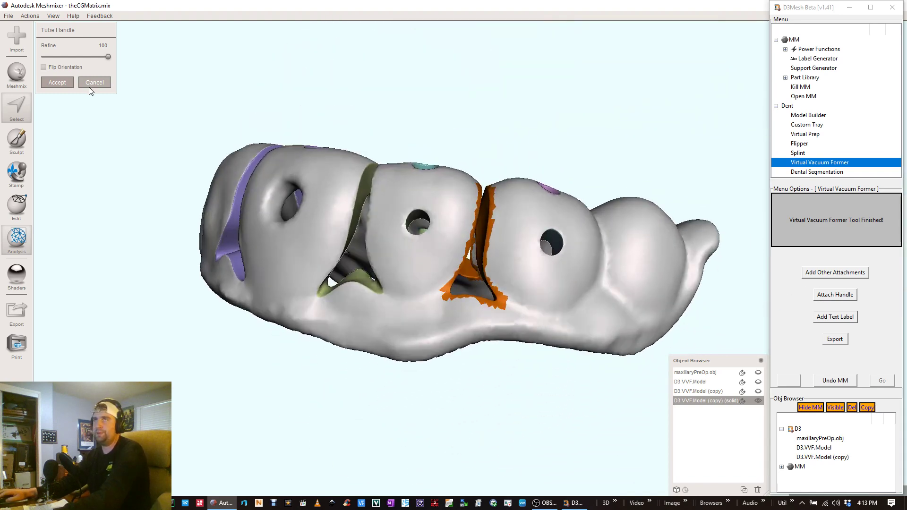
pyautogui.click(59, 84)
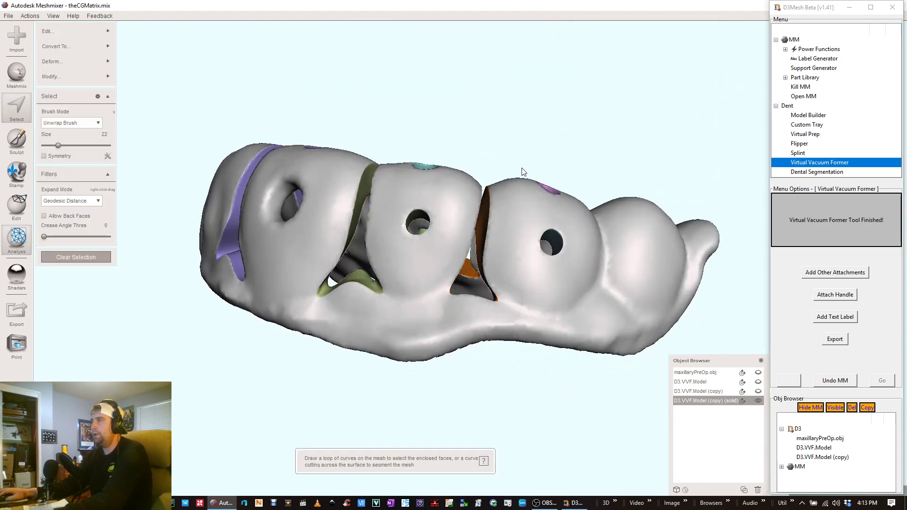
pyautogui.moveTo(542, 240)
pyautogui.mouseDown(button='right')
pyautogui.moveTo(518, 246)
pyautogui.moveTo(488, 231)
pyautogui.mouseUp(button='right')
pyautogui.press('Escape')
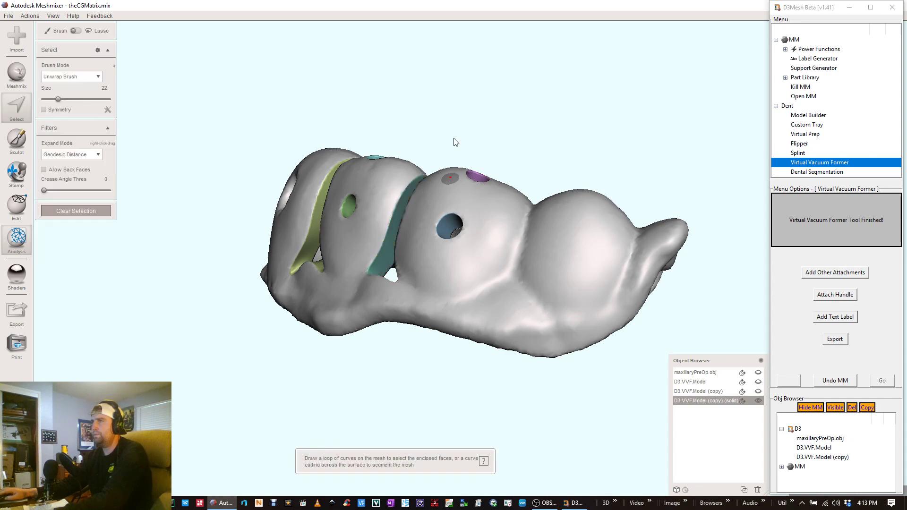
# Step: Select a narrow outer strip between the third perforated tooth and the unperforated tooth behind it, forking at its facial and palatal ends
pyautogui.moveTo(455, 142); pyautogui.dragTo(489, 330, button='right')
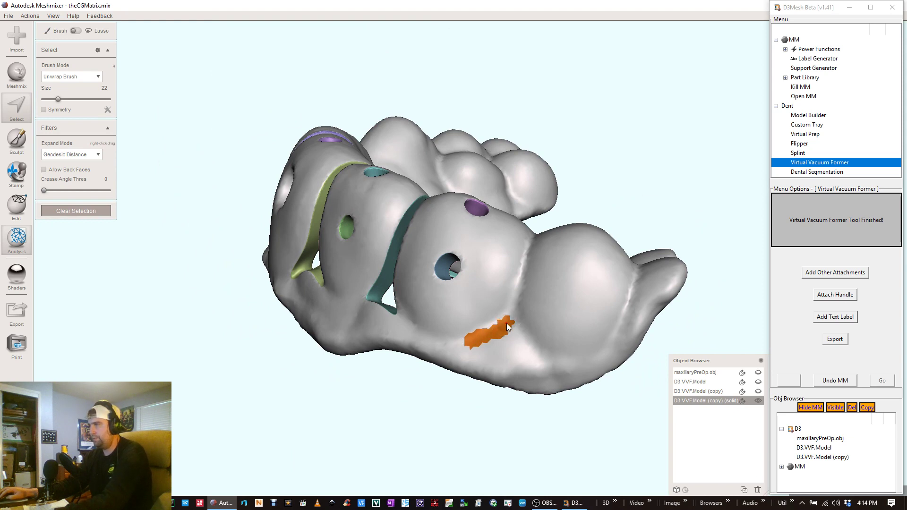
pyautogui.moveTo(533, 347); pyautogui.dragTo(510, 324)
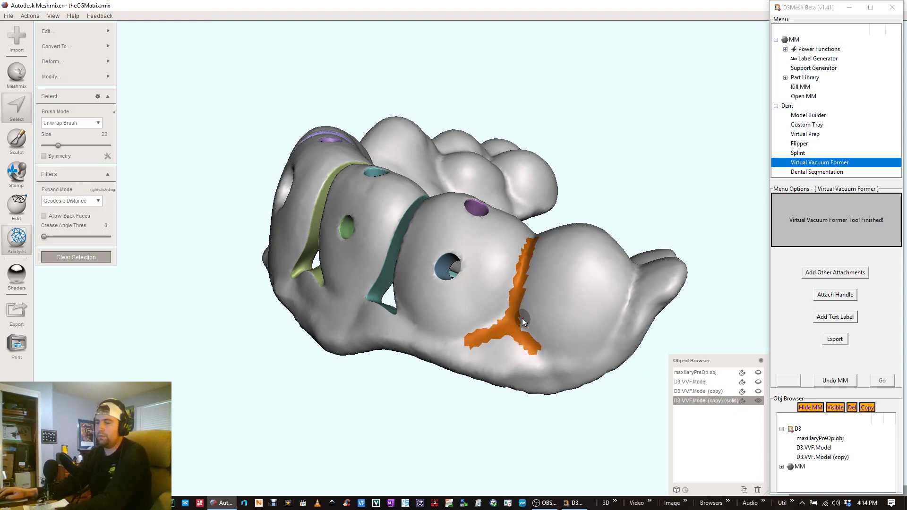
pyautogui.hotkey('ctrl', 'z')
pyautogui.moveTo(528, 311); pyautogui.dragTo(583, 298, button='right')
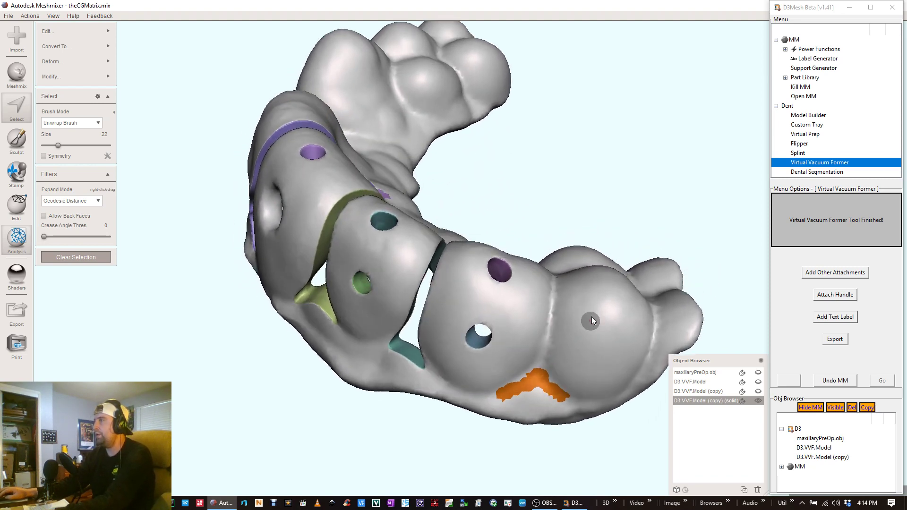
pyautogui.moveTo(543, 369); pyautogui.dragTo(559, 283)
pyautogui.moveTo(559, 283)
pyautogui.mouseDown(button='right')
pyautogui.moveTo(668, 437)
pyautogui.moveTo(409, 301)
pyautogui.moveTo(408, 123)
pyautogui.mouseUp(button='right')
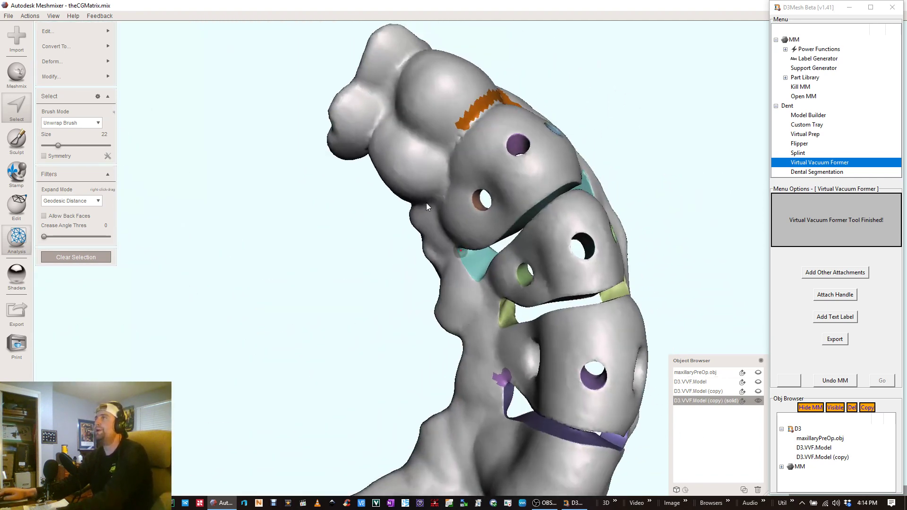
pyautogui.moveTo(469, 112); pyautogui.dragTo(464, 120)
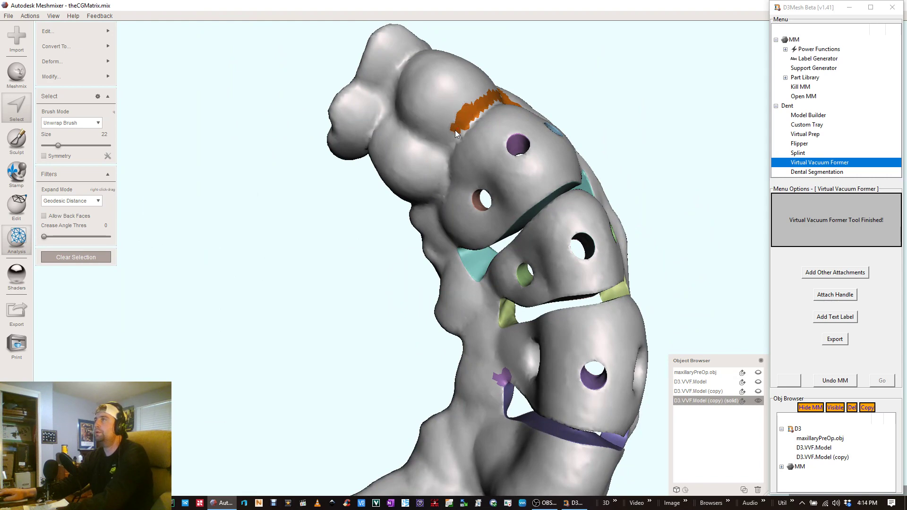
pyautogui.moveTo(443, 161); pyautogui.dragTo(433, 142, button='right')
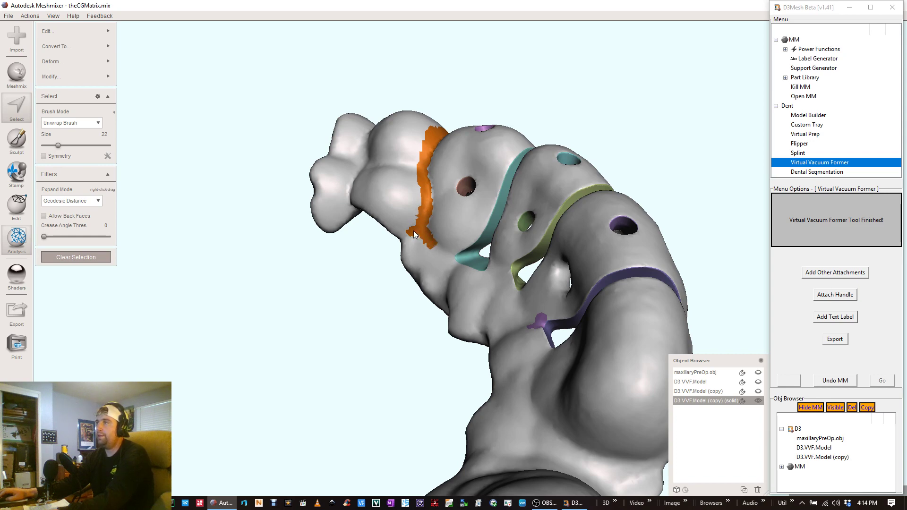
# Step: Add a matching forked inner strip behind the third perforated tooth, and check the selection from the facial side
pyautogui.moveTo(423, 174); pyautogui.dragTo(560, 232, button='right')
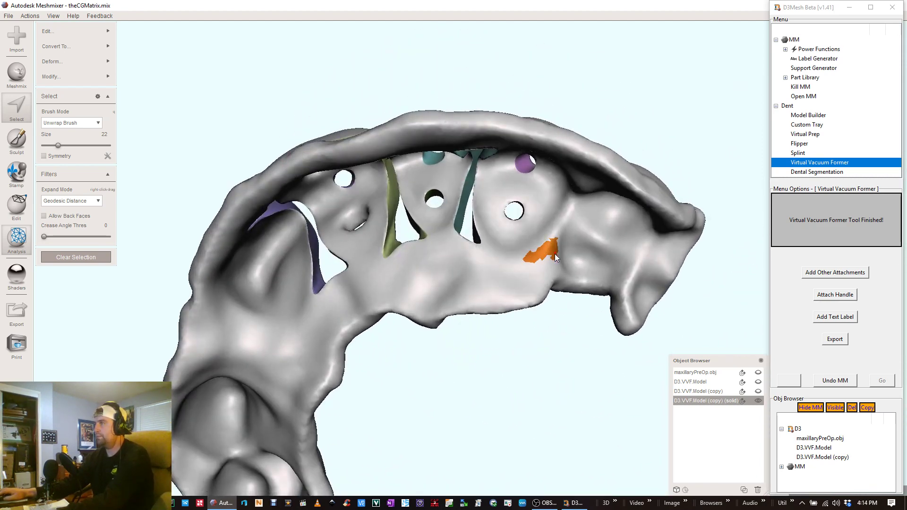
pyautogui.moveTo(561, 266); pyautogui.dragTo(554, 244)
pyautogui.moveTo(577, 208); pyautogui.dragTo(364, 293, button='right')
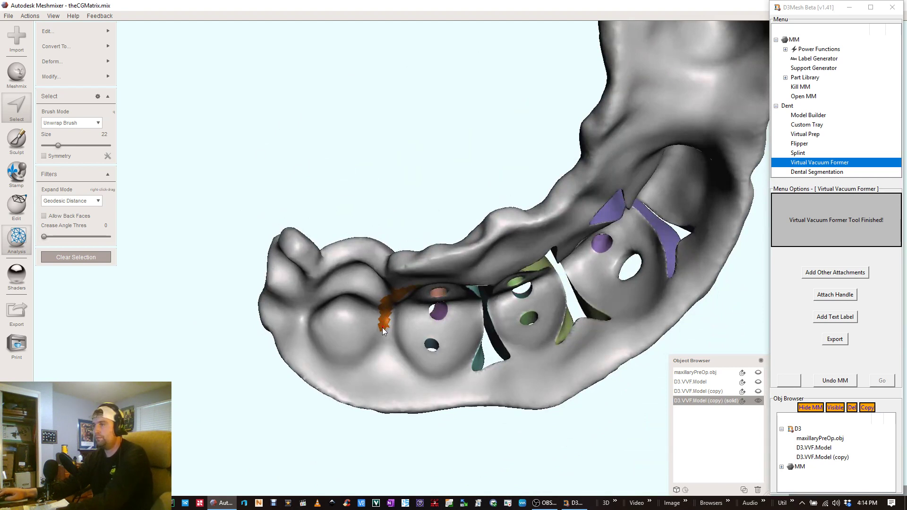
pyautogui.moveTo(381, 339)
pyautogui.mouseDown()
pyautogui.moveTo(381, 354)
pyautogui.moveTo(360, 367)
pyautogui.moveTo(383, 347)
pyautogui.moveTo(402, 364)
pyautogui.moveTo(378, 339)
pyautogui.mouseUp()
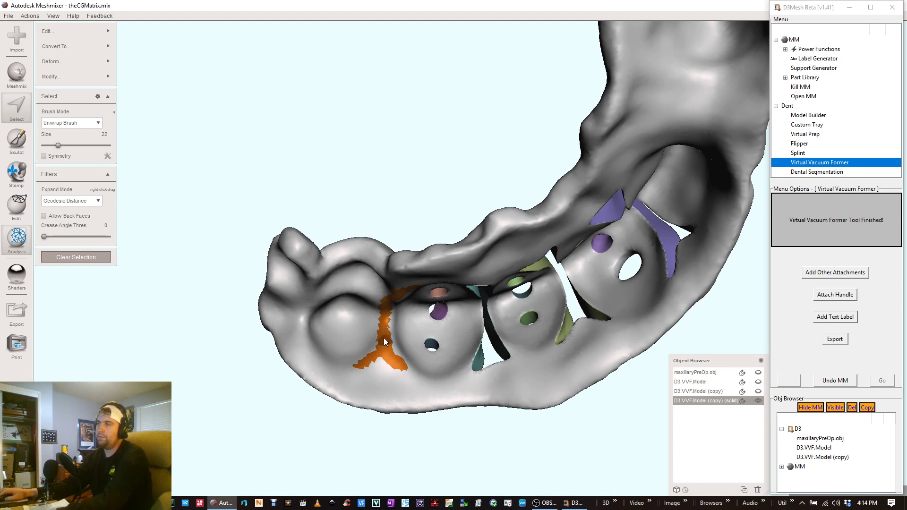
pyautogui.moveTo(378, 354); pyautogui.dragTo(371, 362)
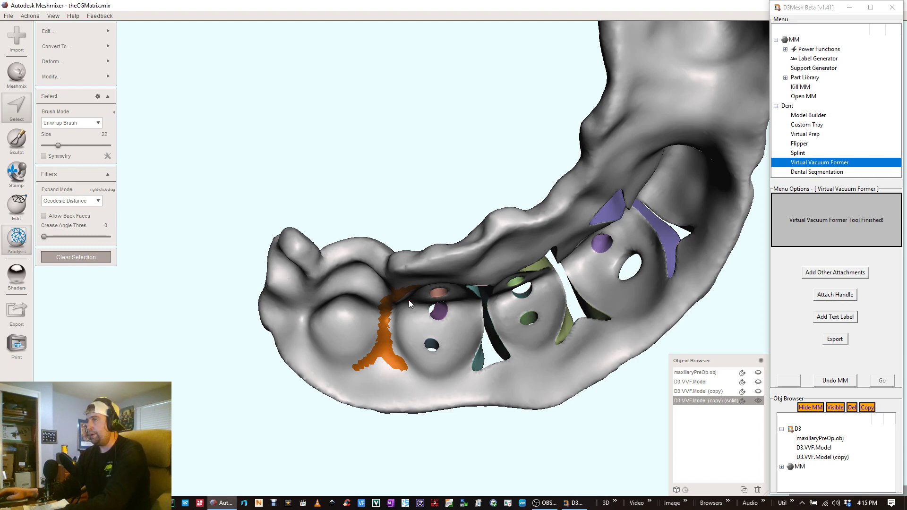
pyautogui.moveTo(384, 265); pyautogui.dragTo(723, 384, button='right')
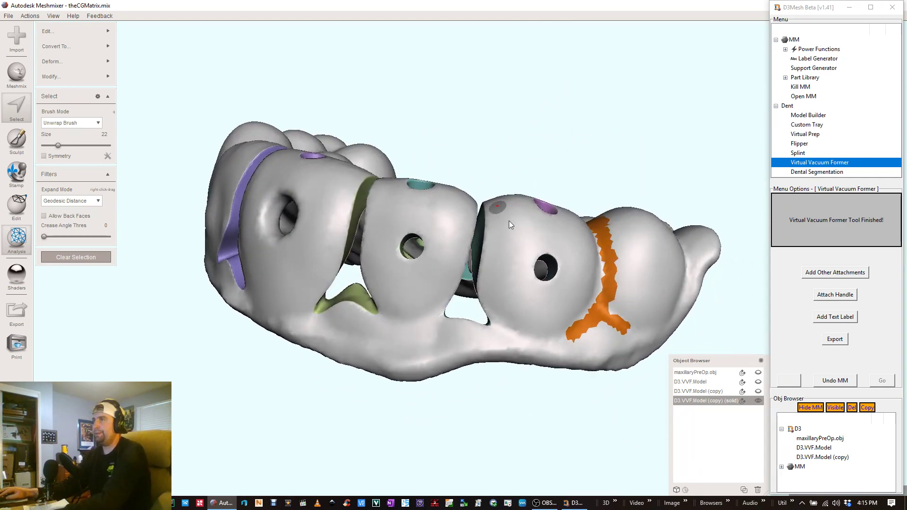
pyautogui.moveTo(534, 197); pyautogui.dragTo(661, 199, button='right')
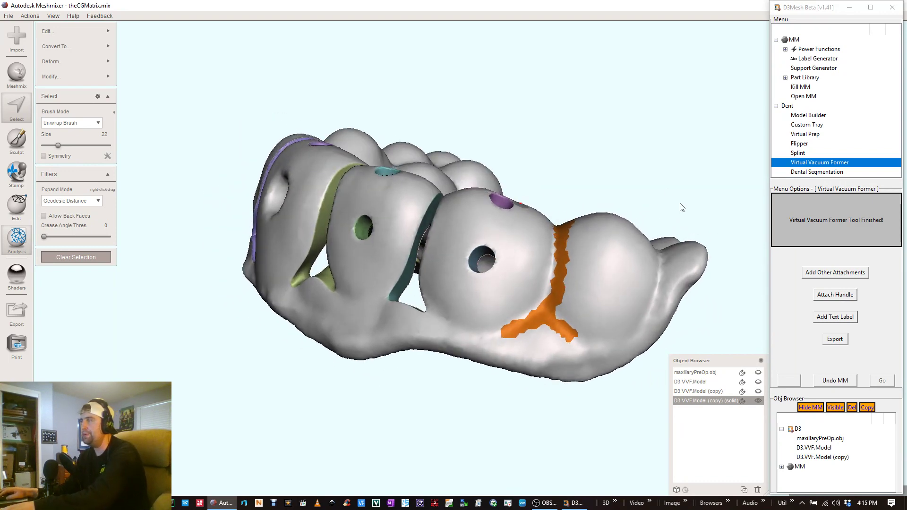
# Step: Smooth the boundaries of both strip selections behind the third perforated tooth with Smoothness 100 and Preserve Shape 0
pyautogui.press('b')
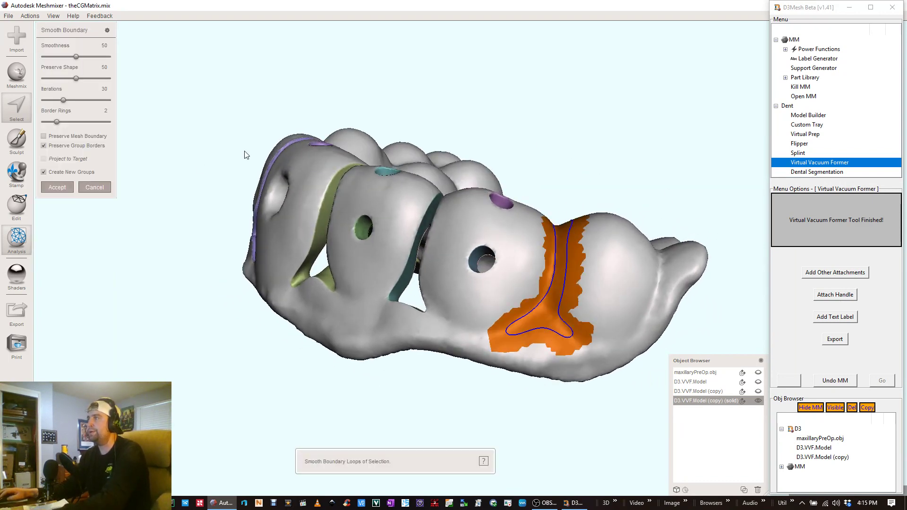
pyautogui.moveTo(102, 45); pyautogui.dragTo(148, 54)
pyautogui.write('100')
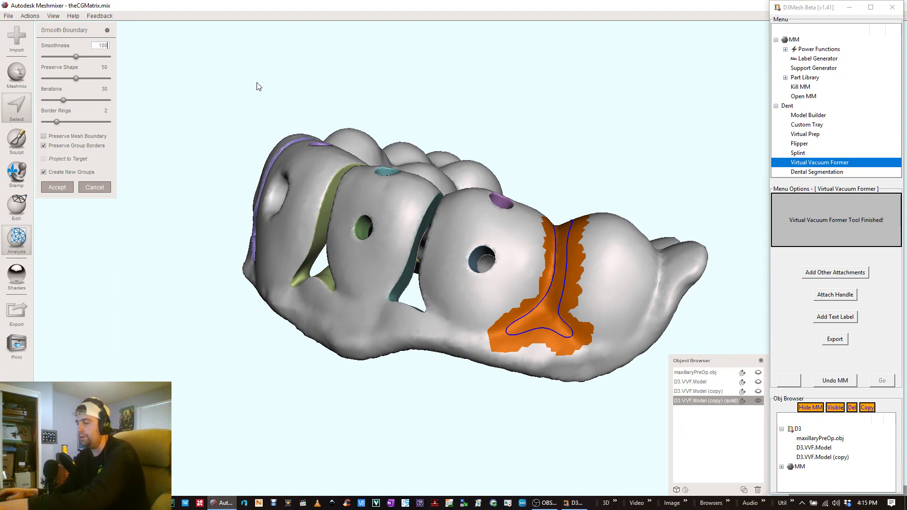
pyautogui.press('Return')
pyautogui.doubleClick(102, 66)
pyautogui.write('0')
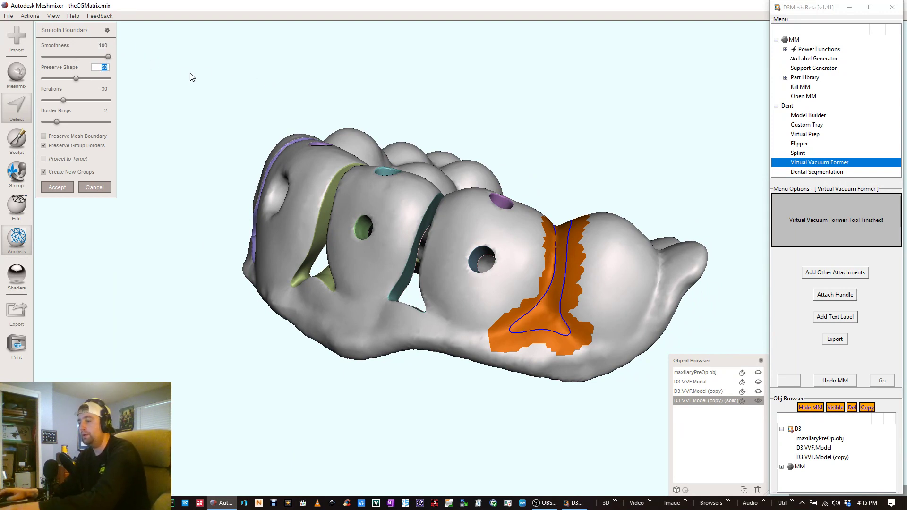
pyautogui.press('Return')
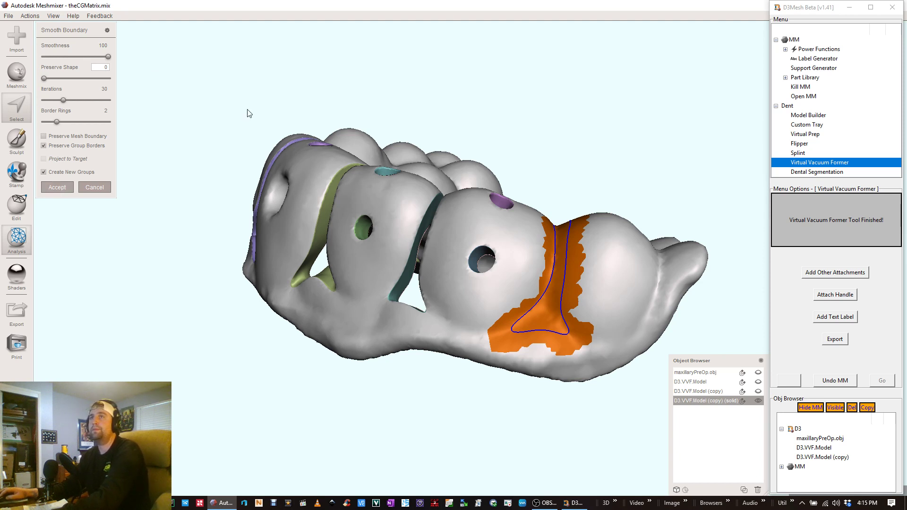
pyautogui.click(57, 188)
# Step: Join the smoothed outer and inner strips into a through slot with Tube Handle at Refine 50, and clear the selection
pyautogui.moveTo(582, 223); pyautogui.dragTo(352, 220, button='right')
pyautogui.moveTo(71, 30)
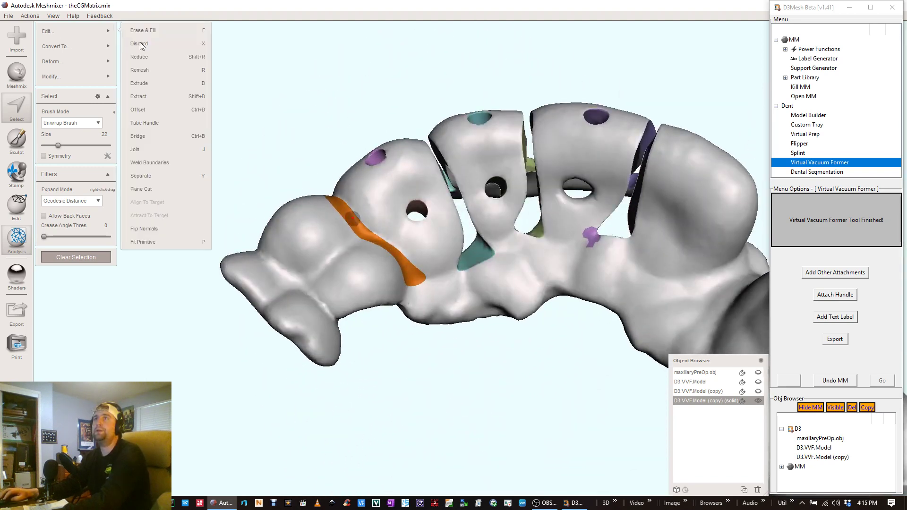
pyautogui.click(161, 124)
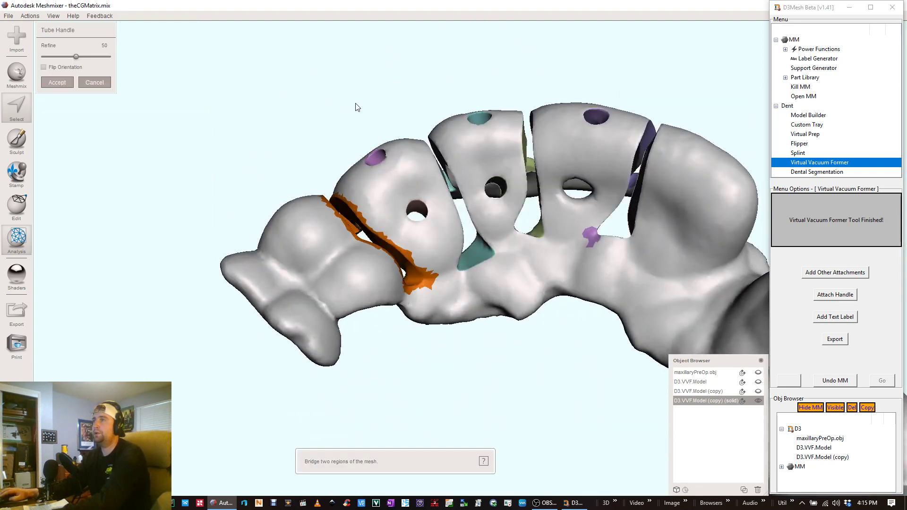
pyautogui.moveTo(484, 103); pyautogui.dragTo(472, 170, button='right')
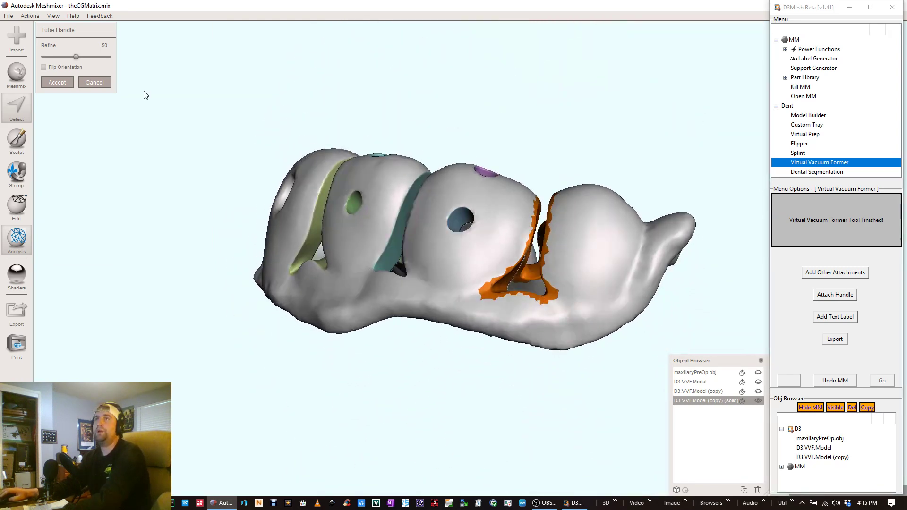
pyautogui.click(54, 83)
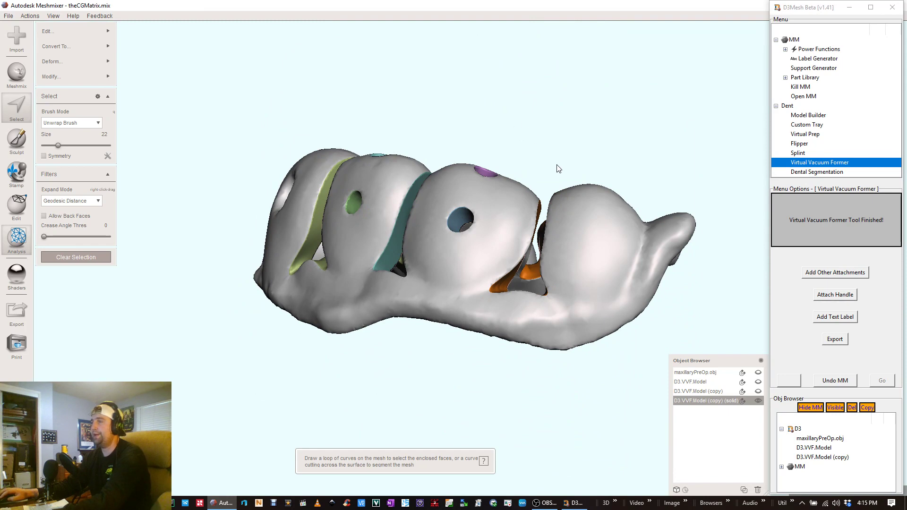
pyautogui.press('Escape')
# Step: Examine the whole matrix from the facial, biting, palatal and inner sides, checking the perforations and the slots between teeth
pyautogui.moveTo(596, 241)
pyautogui.mouseDown(button='right')
pyautogui.moveTo(579, 204)
pyautogui.moveTo(596, 255)
pyautogui.moveTo(568, 220)
pyautogui.moveTo(583, 187)
pyautogui.mouseUp(button='right')
pyautogui.scroll(-9, 504, 220)
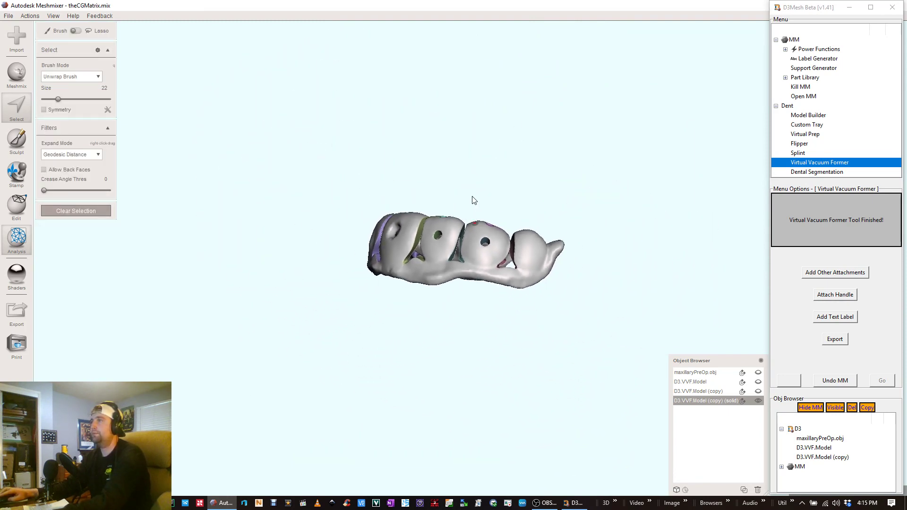
pyautogui.moveTo(439, 128); pyautogui.dragTo(439, 200, button='right')
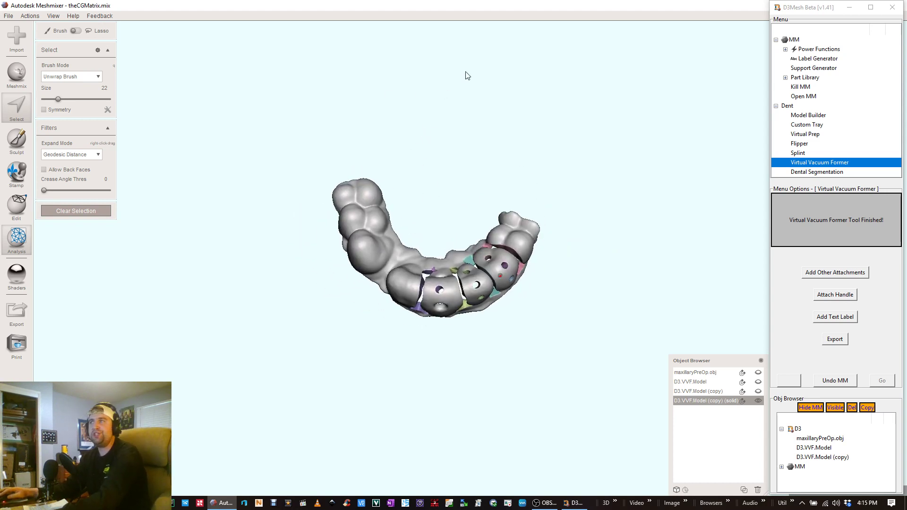
pyautogui.moveTo(522, 178); pyautogui.dragTo(479, 109, button='right')
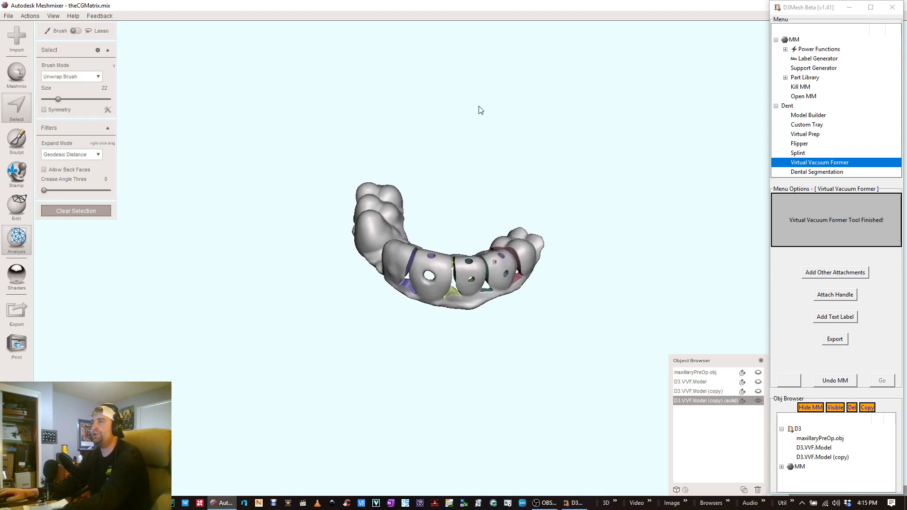
pyautogui.scroll(5, 503, 279)
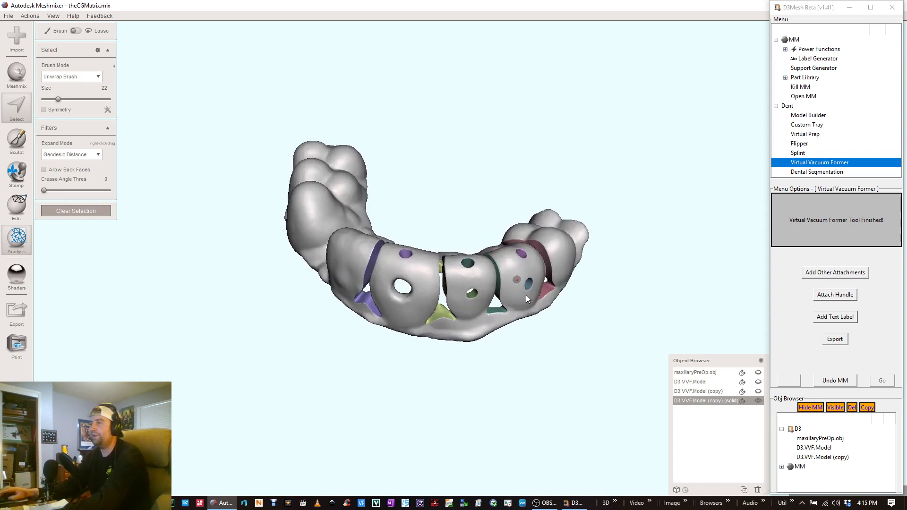
pyautogui.moveTo(556, 274); pyautogui.dragTo(431, 131, button='right')
pyautogui.scroll(-4, 429, 246)
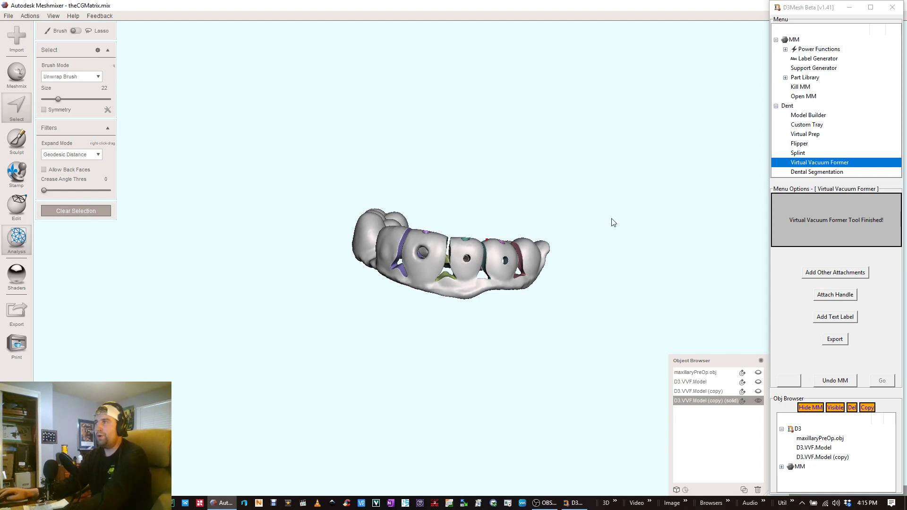
pyautogui.moveTo(596, 230); pyautogui.dragTo(566, 174, button='right')
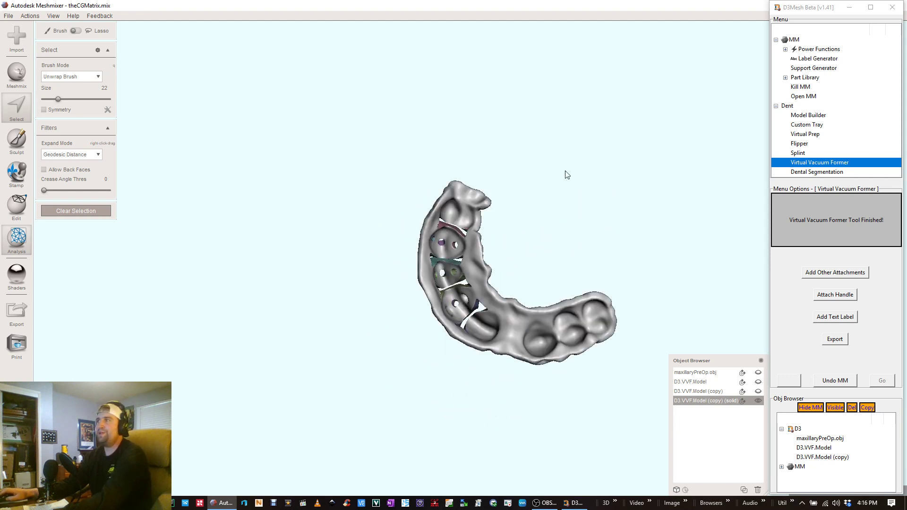
pyautogui.moveTo(482, 203); pyautogui.dragTo(451, 268, button='right')
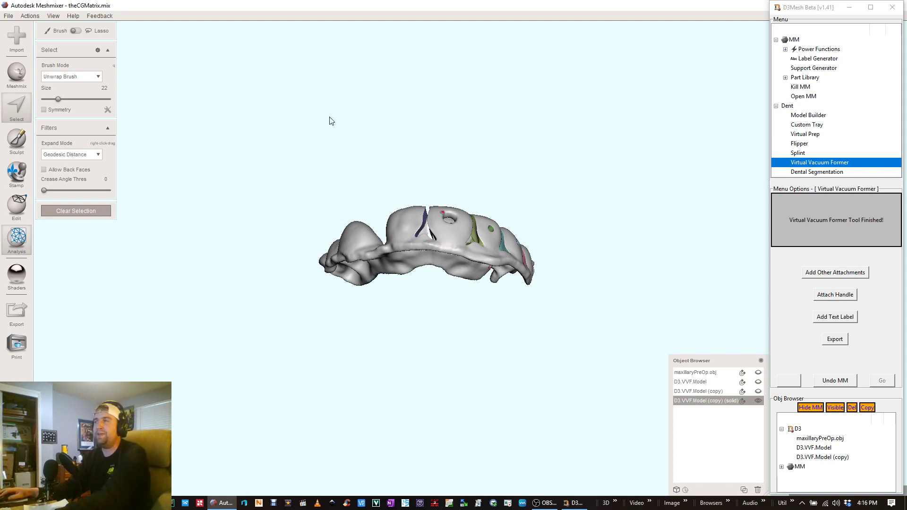
pyautogui.moveTo(429, 136)
pyautogui.mouseDown(button='right')
pyautogui.moveTo(423, 241)
pyautogui.moveTo(400, 225)
pyautogui.moveTo(472, 267)
pyautogui.moveTo(537, 224)
pyautogui.moveTo(437, 150)
pyautogui.mouseUp(button='right')
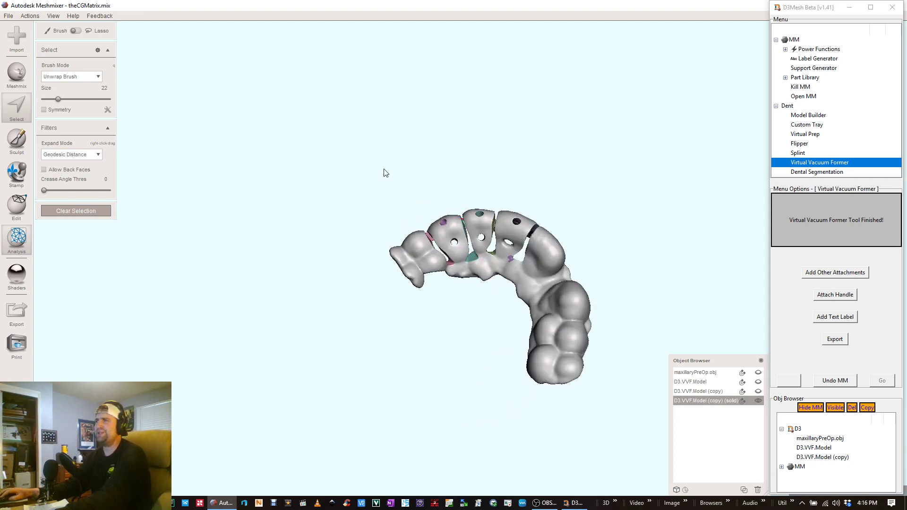
pyautogui.moveTo(384, 173)
pyautogui.mouseDown(button='right')
pyautogui.moveTo(431, 150)
pyautogui.moveTo(381, 170)
pyautogui.mouseUp(button='right')
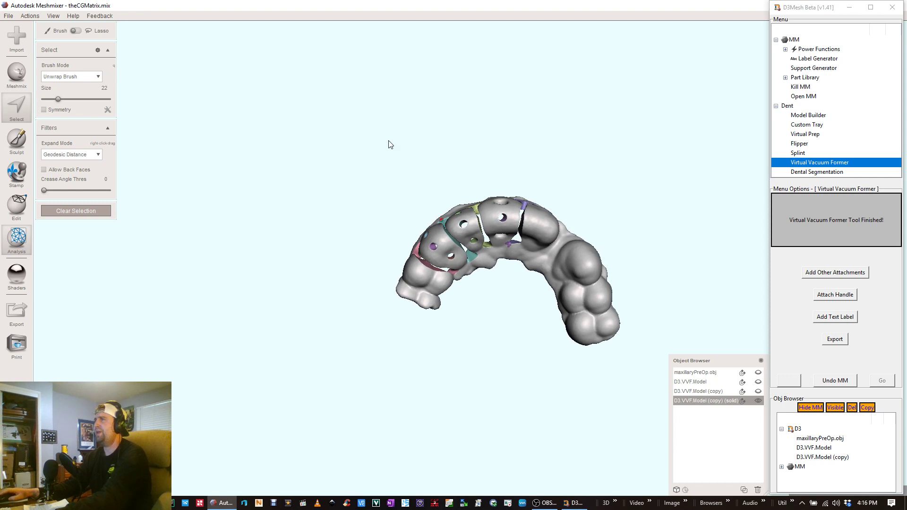
pyautogui.moveTo(390, 144); pyautogui.dragTo(463, 151, button='right')
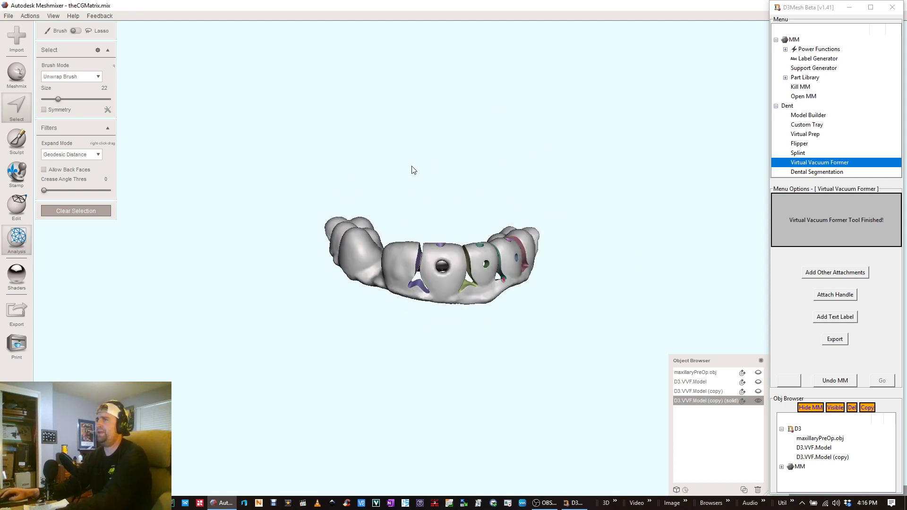
pyautogui.moveTo(412, 110); pyautogui.dragTo(543, 136, button='right')
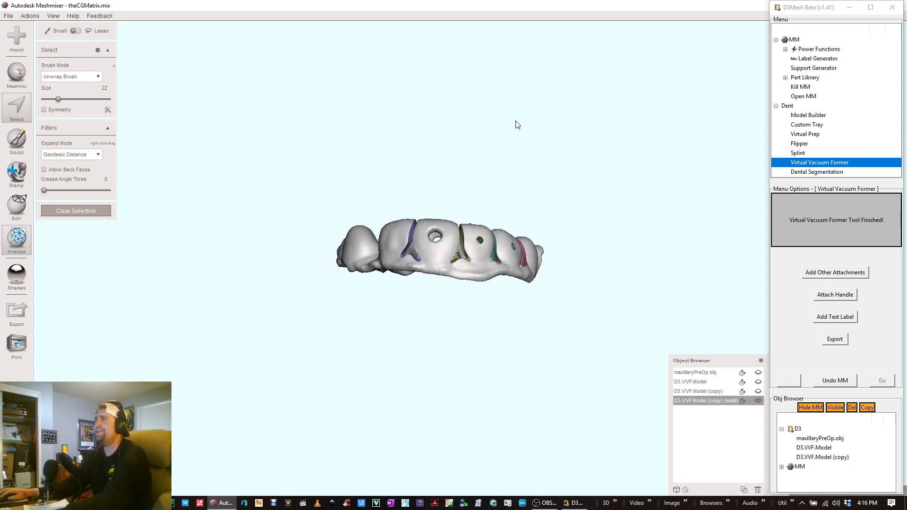
pyautogui.moveTo(434, 154); pyautogui.dragTo(408, 199, button='right')
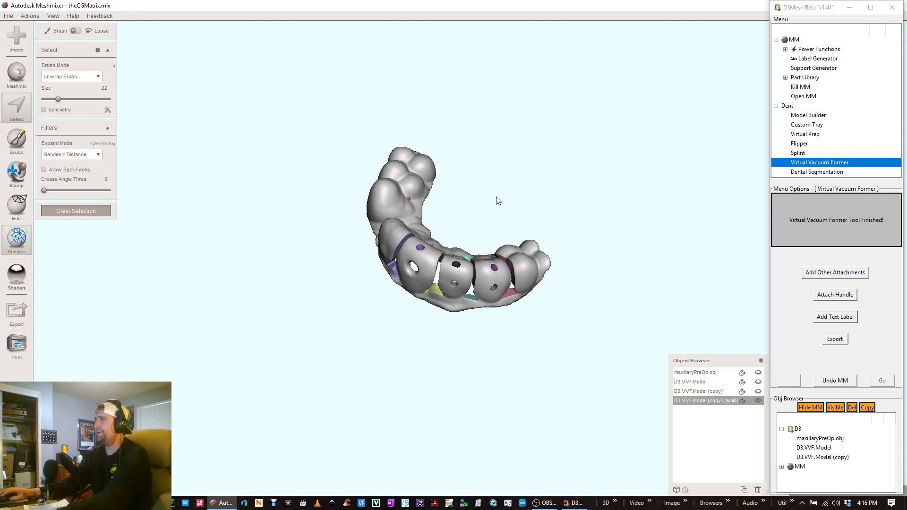
# Step: Show the maxillaryPreOp.obj model beneath the matrix and check how the slotted teeth sit on it
pyautogui.click(757, 373)
pyautogui.moveTo(405, 291); pyautogui.dragTo(416, 229, button='right')
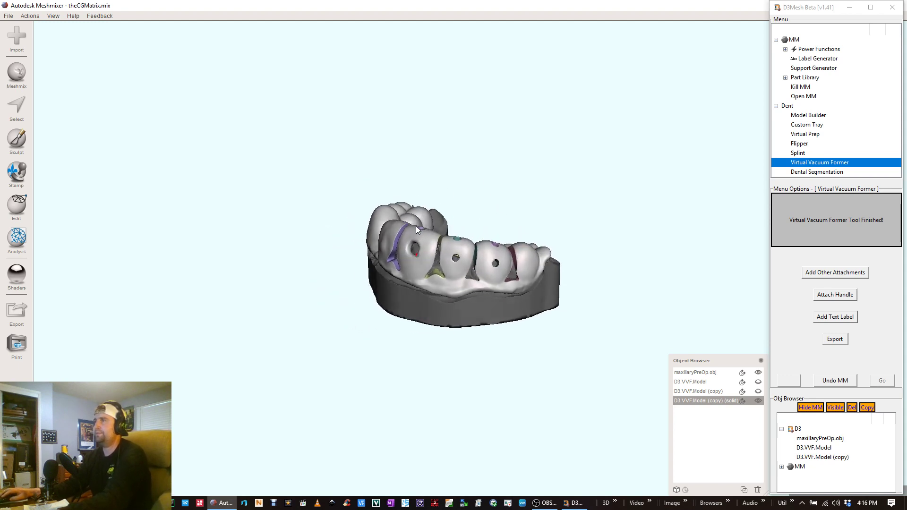
pyautogui.scroll(8, 473, 276)
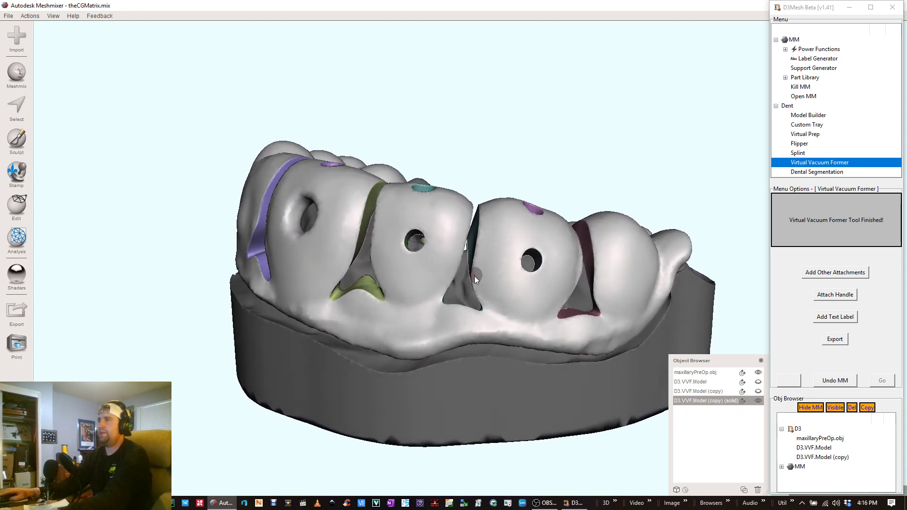
pyautogui.moveTo(474, 275); pyautogui.dragTo(483, 258, button='right')
# Step: Hide and reshow the slotted matrix to compare it with the pre-op model, and examine the seated matrix from several angles
pyautogui.click(758, 400)
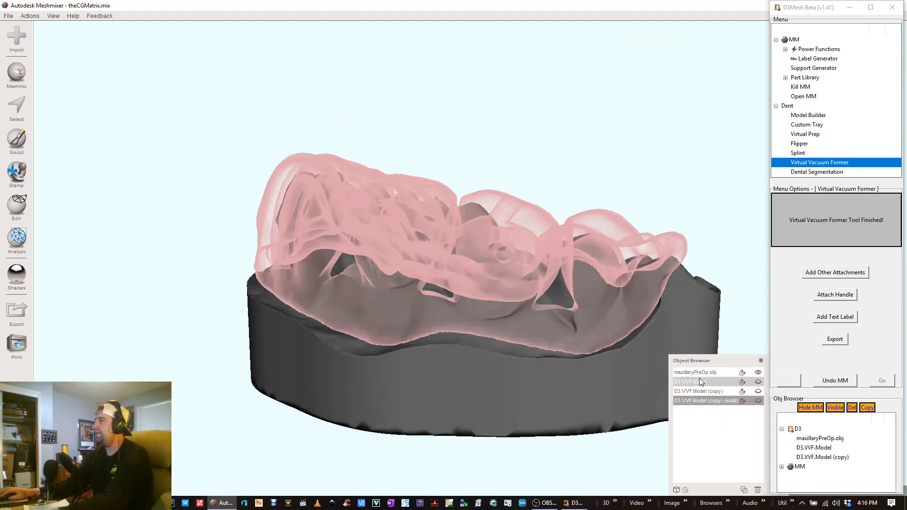
pyautogui.click(759, 402)
pyautogui.moveTo(546, 309); pyautogui.dragTo(545, 285, button='right')
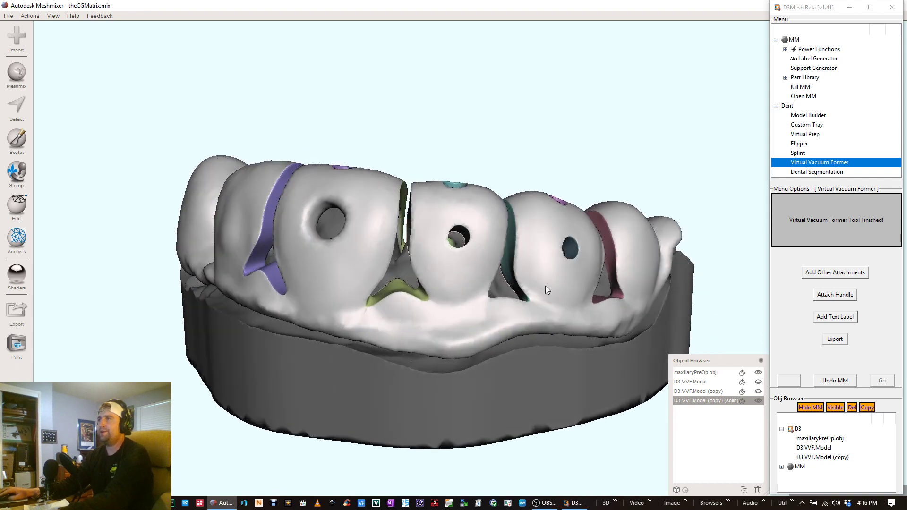
pyautogui.scroll(-6, 465, 276)
pyautogui.scroll(-2, 449, 266)
pyautogui.moveTo(448, 265); pyautogui.dragTo(466, 200, button='right')
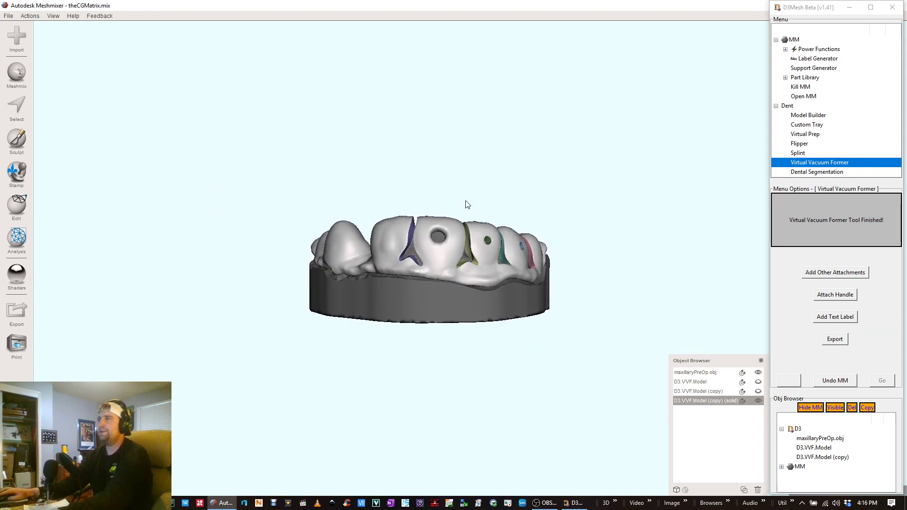
pyautogui.moveTo(511, 177); pyautogui.dragTo(470, 218, button='right')
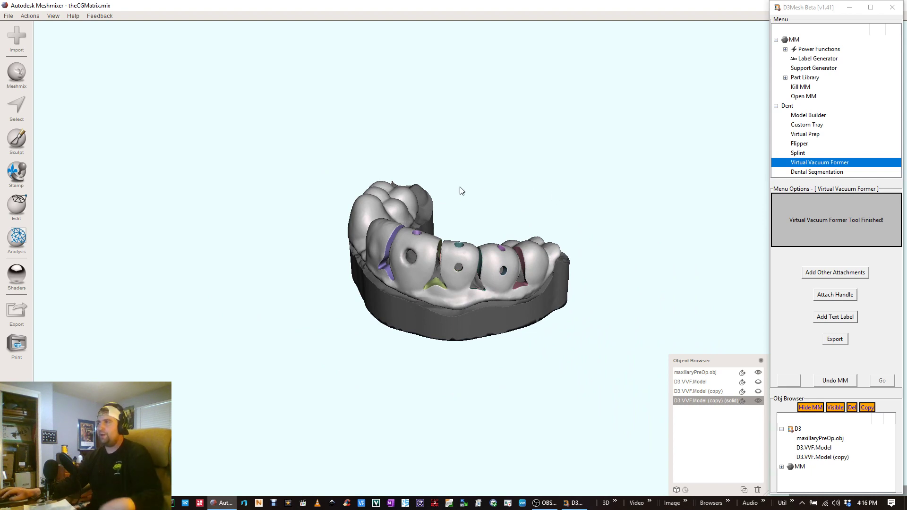
pyautogui.moveTo(357, 148); pyautogui.dragTo(503, 170, button='right')
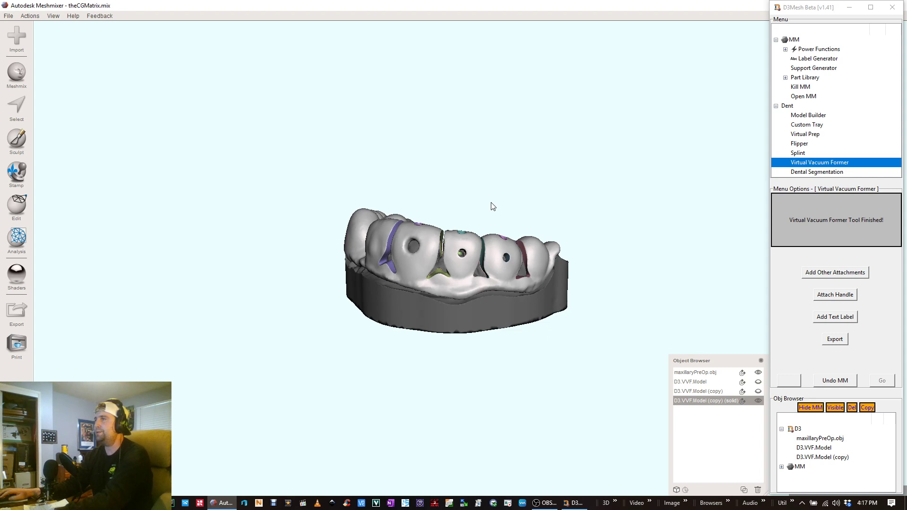